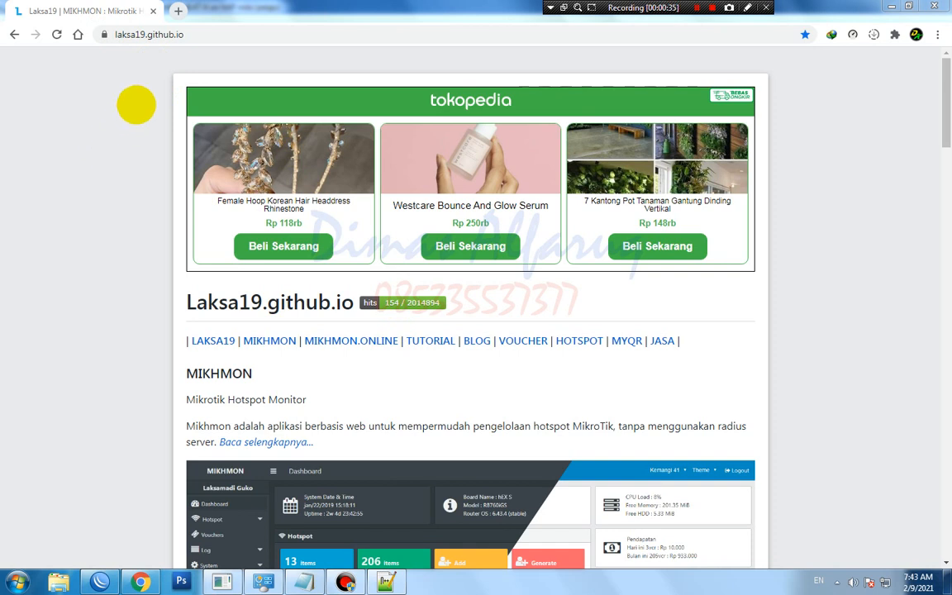
Close WinBox's Hotspot window, reopen and close it once more, then minimise WinBox.
{"action": "left_click", "coordinate": [97, 579]}
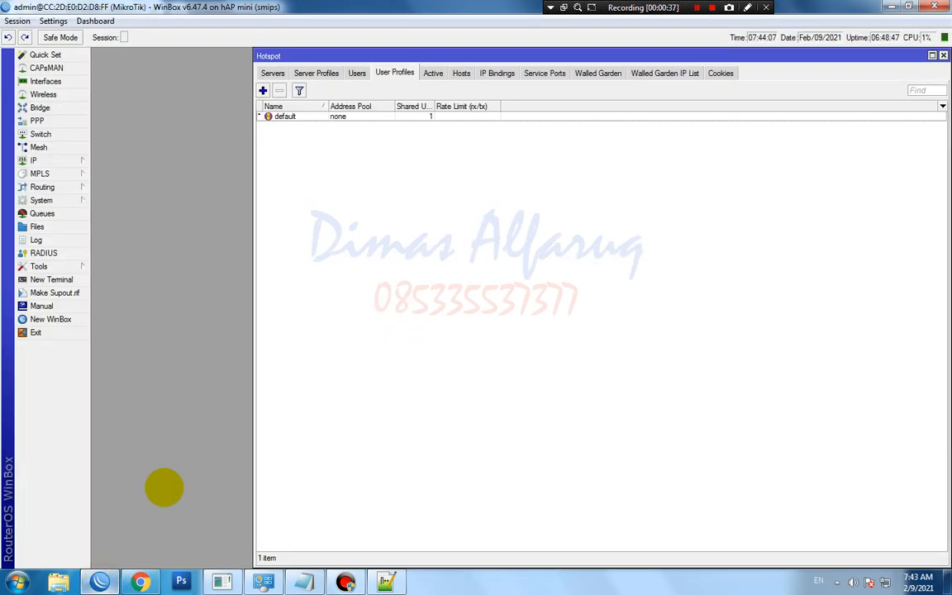
{"action": "left_click", "coordinate": [943, 56]}
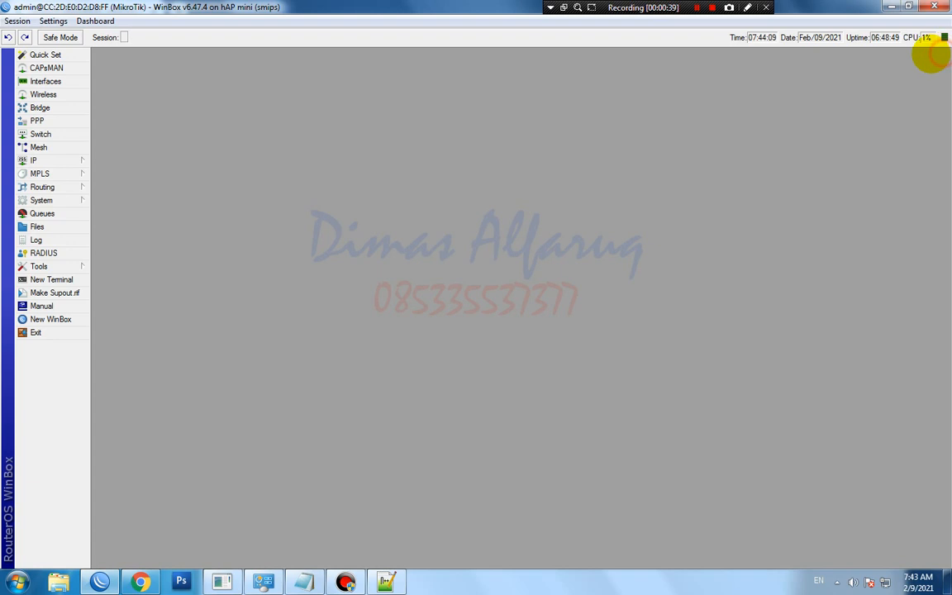
{"action": "left_click", "coordinate": [37, 159]}
{"action": "left_click", "coordinate": [117, 281]}
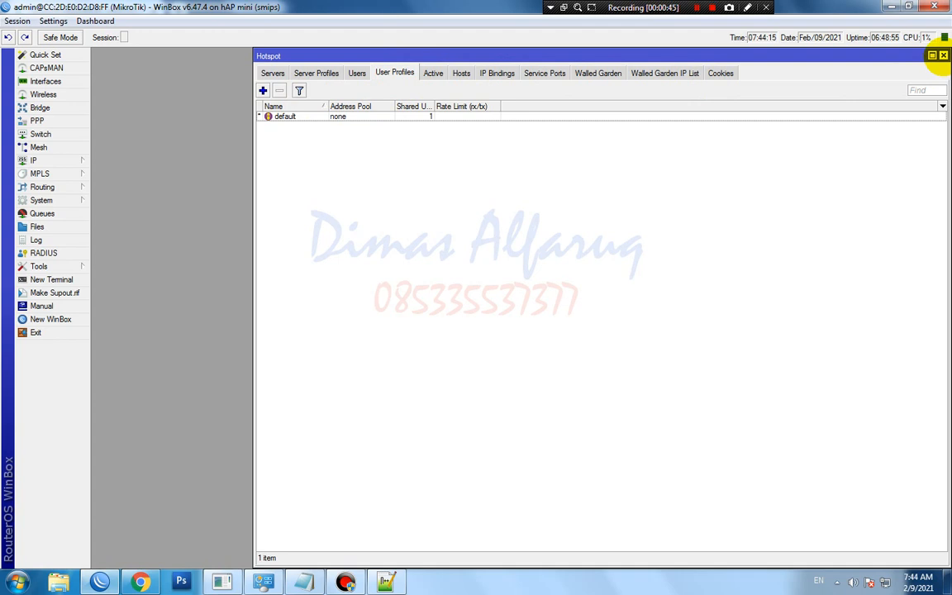
{"action": "left_click", "coordinate": [943, 56]}
{"action": "left_click", "coordinate": [890, 6]}
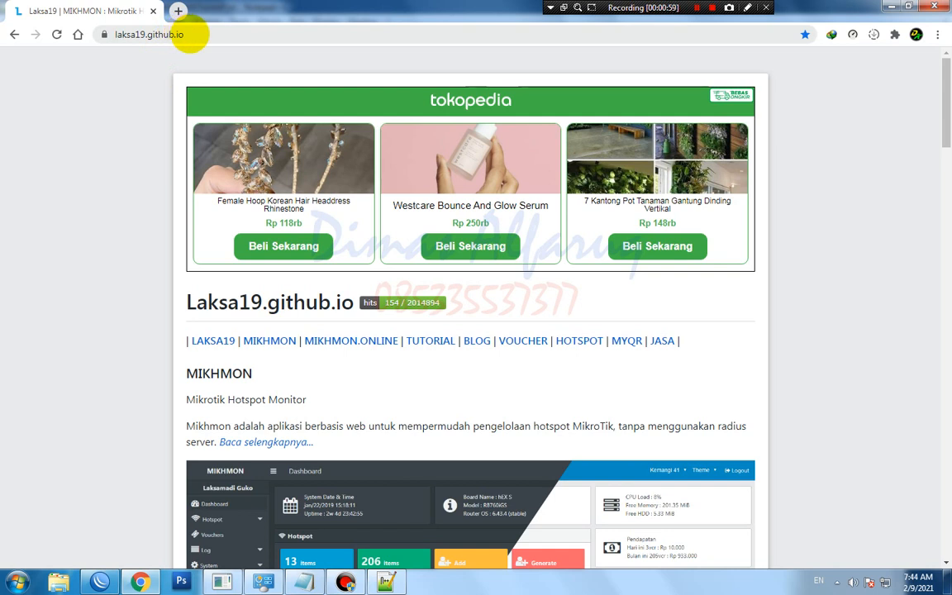
Go from the laksa19.github.io MIKHMON page to its Download Mikhmon V3 page.
{"action": "left_click_drag", "start_coordinate": [187, 302], "coordinate": [345, 303]}
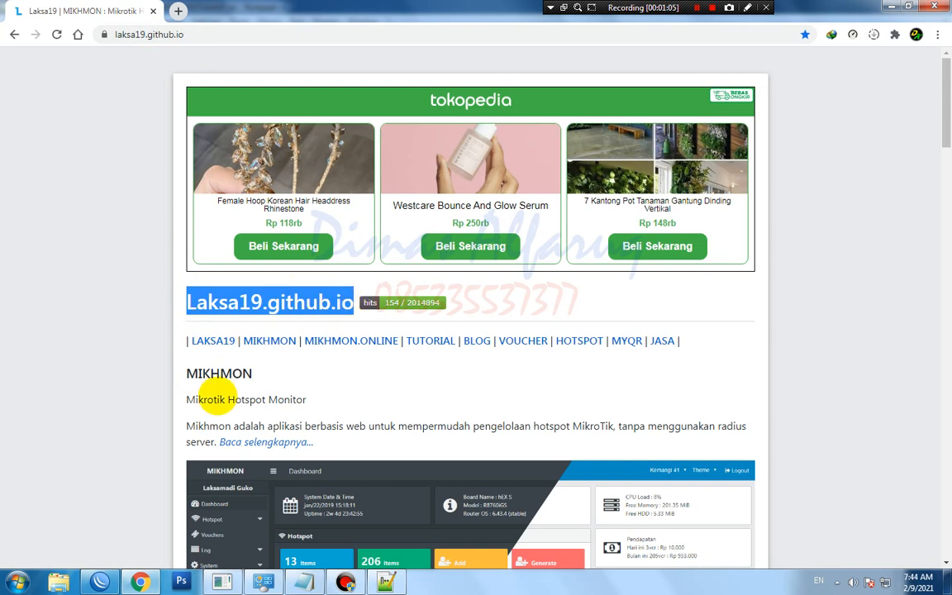
{"action": "left_click", "coordinate": [281, 364]}
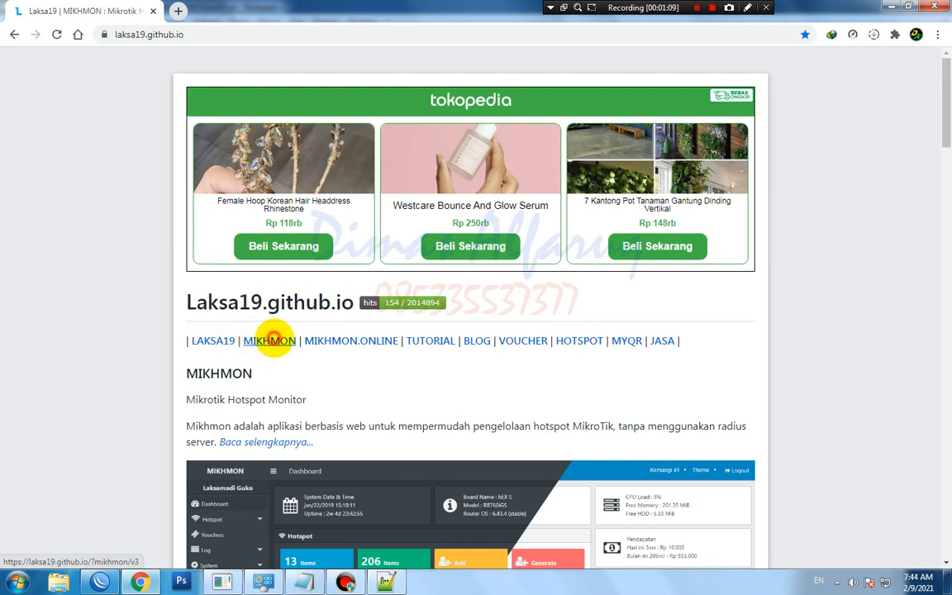
{"action": "left_click", "coordinate": [269, 339]}
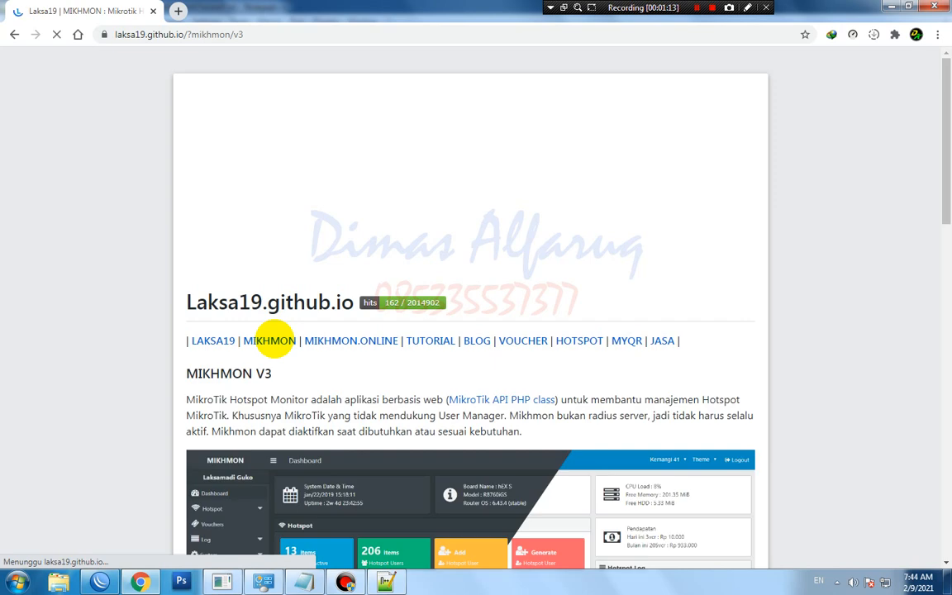
{"action": "scroll", "coordinate": [269, 339], "scroll_direction": "down", "scroll_amount": 3}
{"action": "scroll", "coordinate": [270, 339], "scroll_direction": "down", "scroll_amount": 8}
{"action": "scroll", "coordinate": [275, 337], "scroll_direction": "down", "scroll_amount": 4}
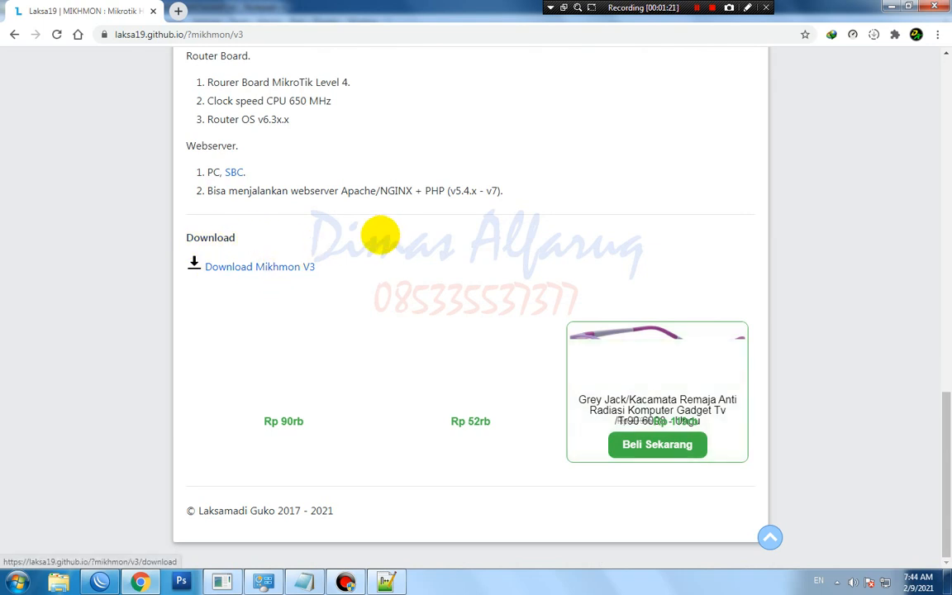
{"action": "left_click", "coordinate": [261, 267]}
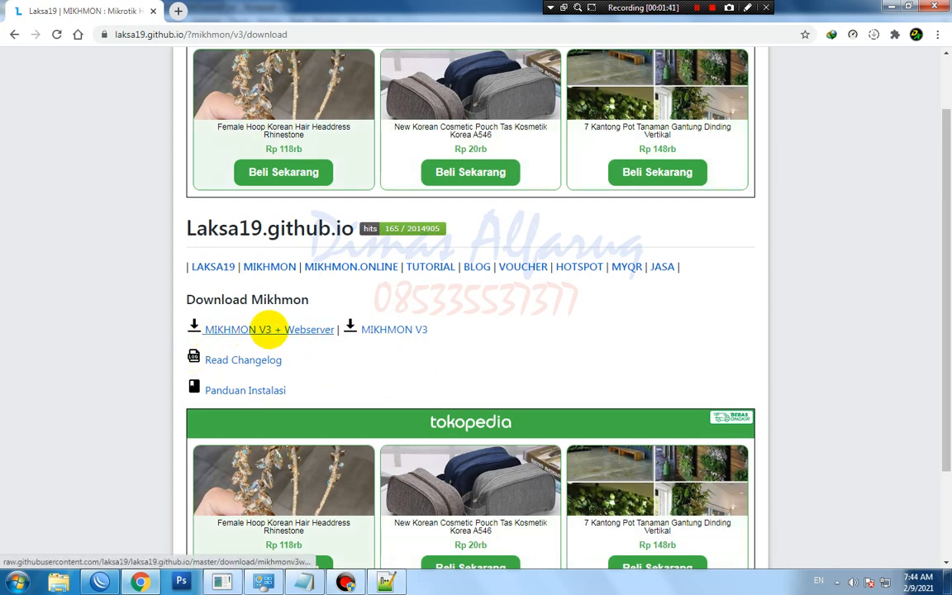
Download the MIKHMON V3 + Webserver package (mikhmonv3ws.zip) into Downloads\Compressed with IDM.
{"action": "left_click", "coordinate": [268, 329]}
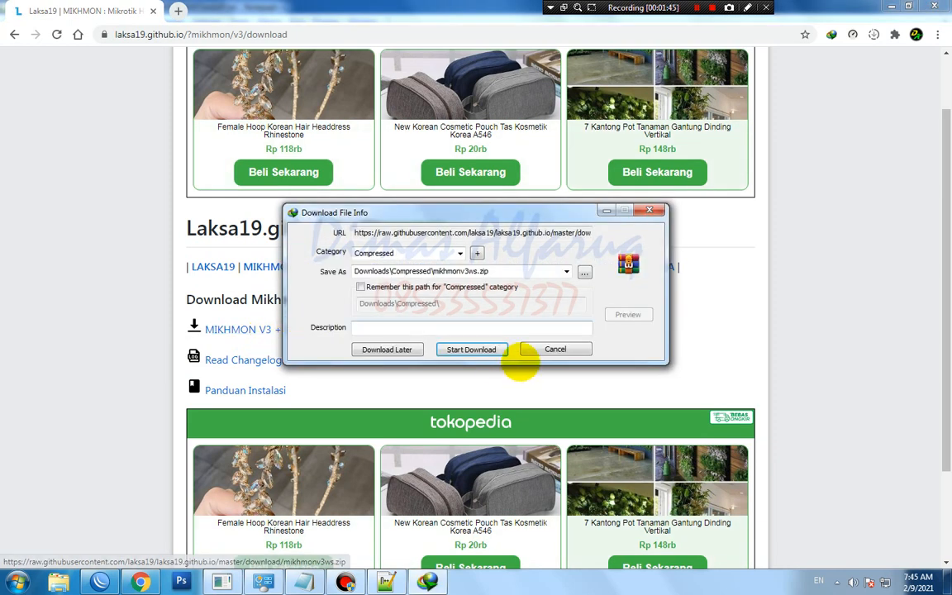
{"action": "left_click", "coordinate": [457, 350]}
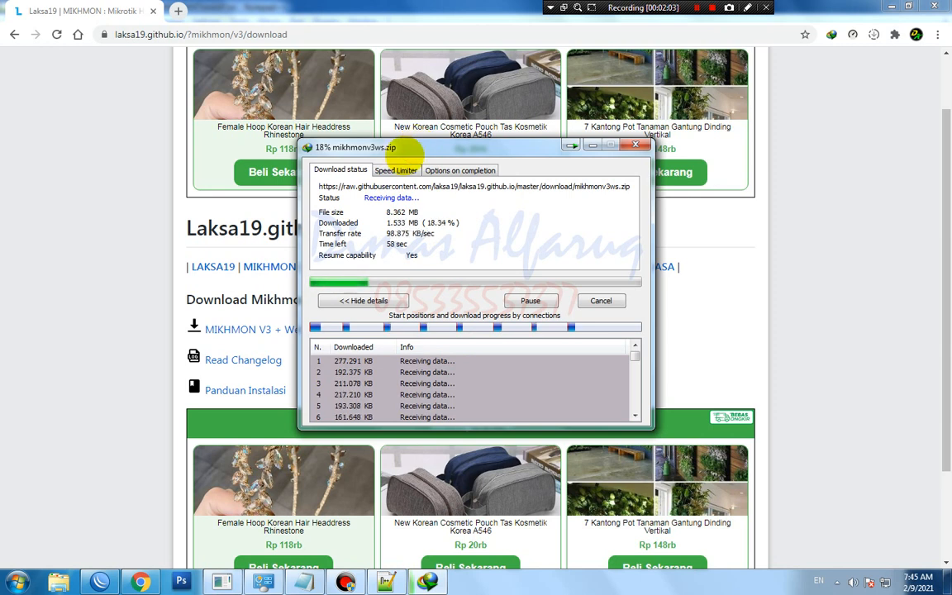
{"action": "left_click_drag", "start_coordinate": [410, 150], "coordinate": [522, 128]}
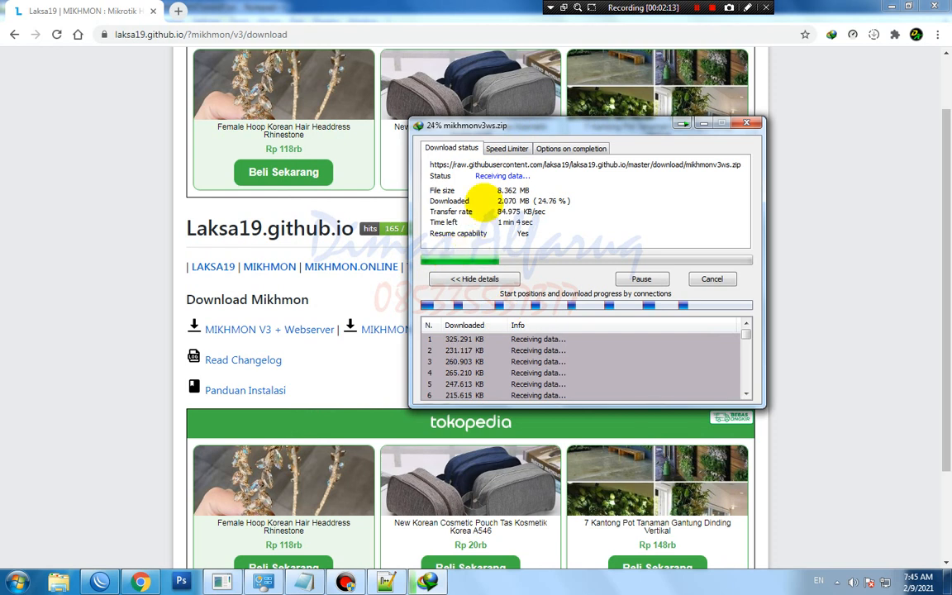
{"action": "left_click_drag", "start_coordinate": [500, 124], "coordinate": [423, 129]}
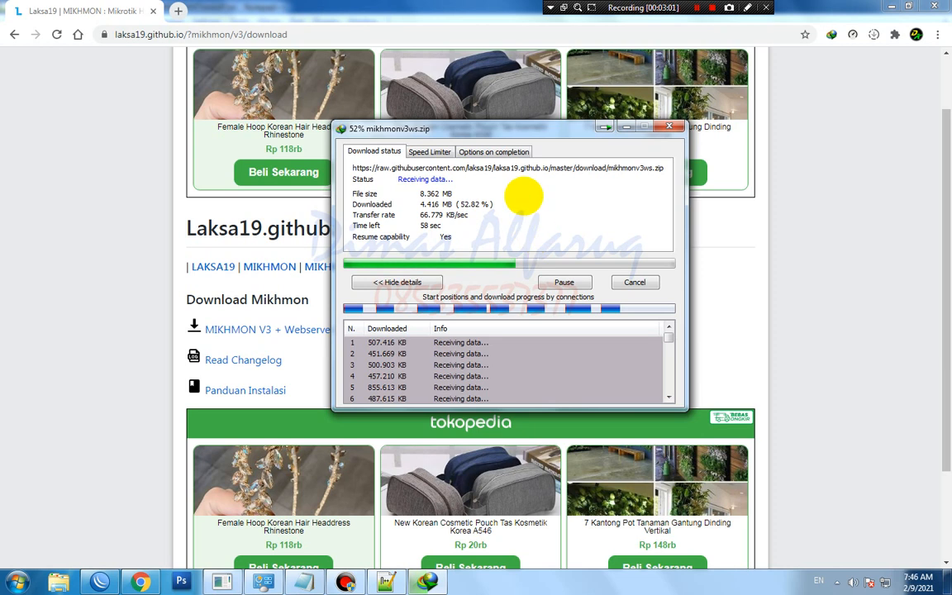
{"action": "left_click_drag", "start_coordinate": [462, 125], "coordinate": [627, 115]}
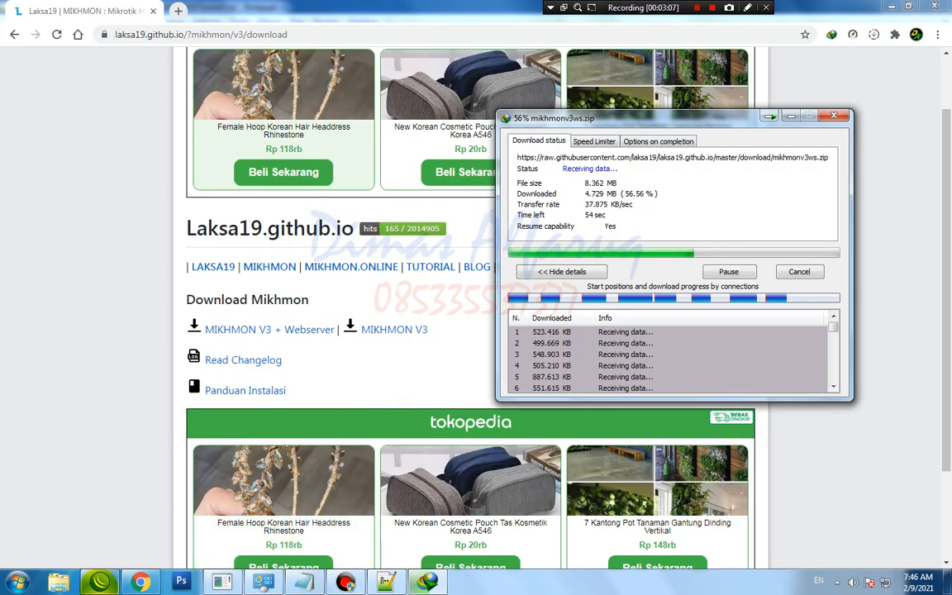
{"action": "left_click", "coordinate": [99, 583]}
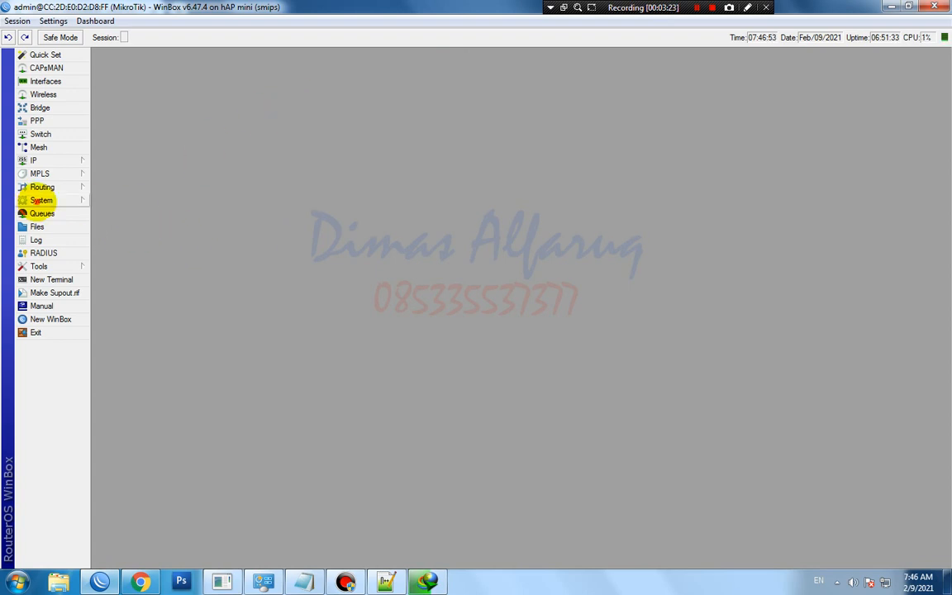
In System > Users, move the second user from the full group to write.
{"action": "left_click", "coordinate": [43, 200]}
{"action": "left_click", "coordinate": [108, 505]}
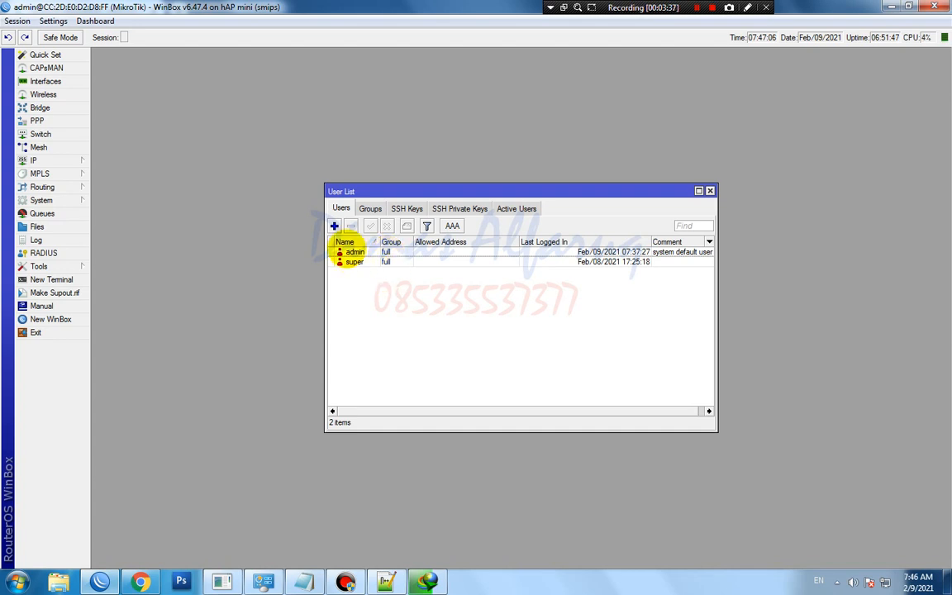
{"action": "left_click", "coordinate": [346, 251]}
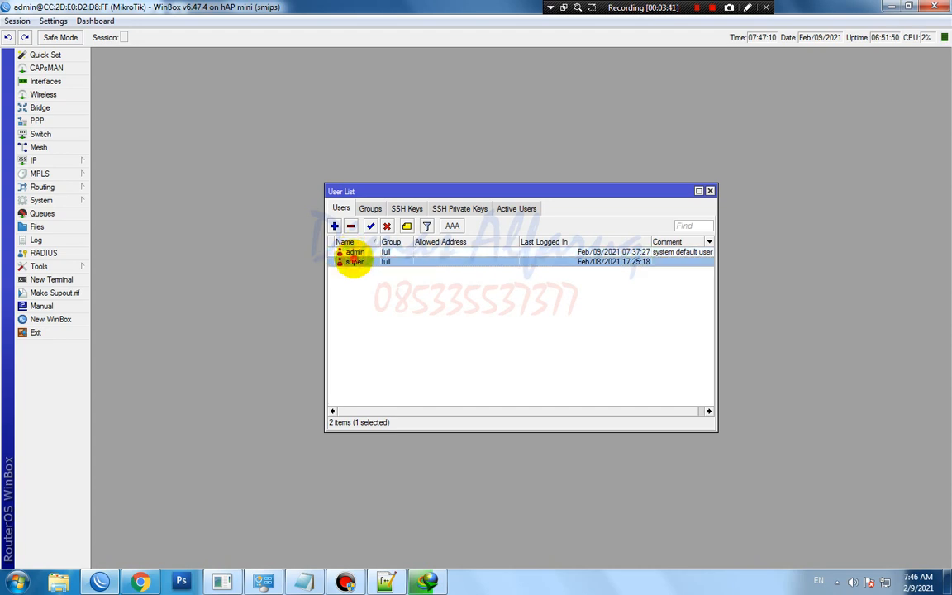
{"action": "left_click", "coordinate": [356, 265]}
{"action": "left_click", "coordinate": [356, 252]}
{"action": "left_click", "coordinate": [356, 263]}
{"action": "left_click", "coordinate": [357, 253]}
{"action": "left_click", "coordinate": [357, 262]}
{"action": "double_click", "coordinate": [358, 262]}
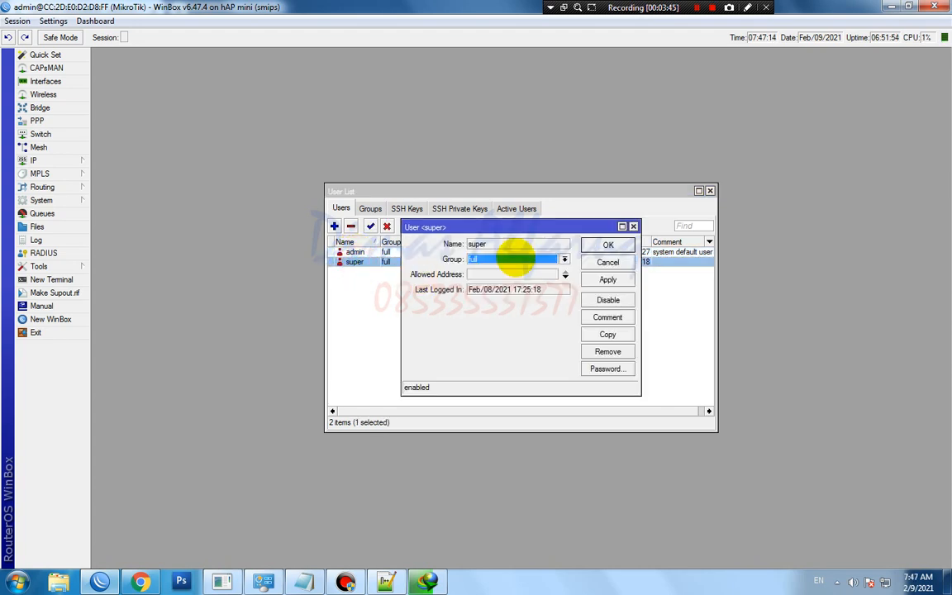
{"action": "left_click", "coordinate": [492, 258]}
{"action": "left_click", "coordinate": [496, 287]}
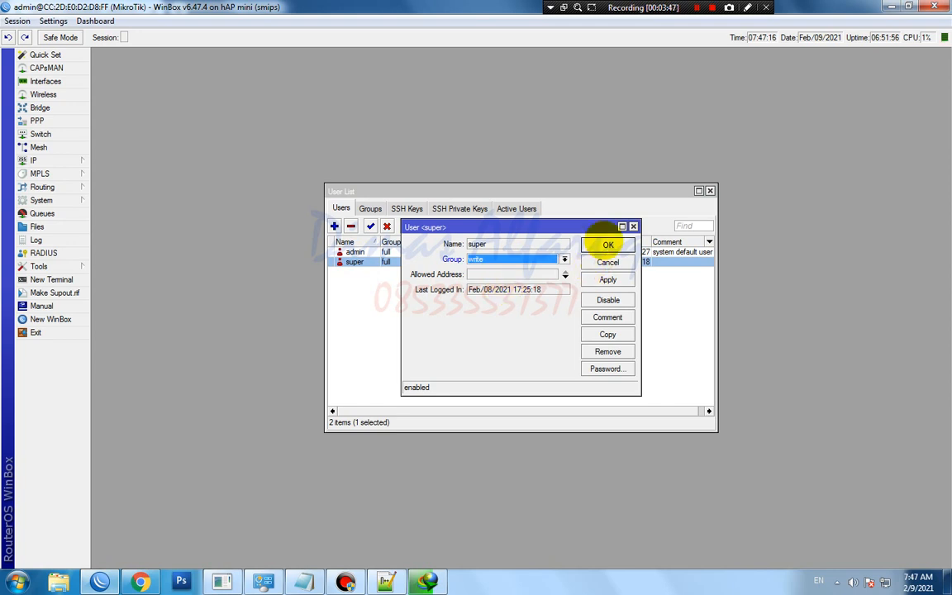
{"action": "left_click", "coordinate": [607, 245]}
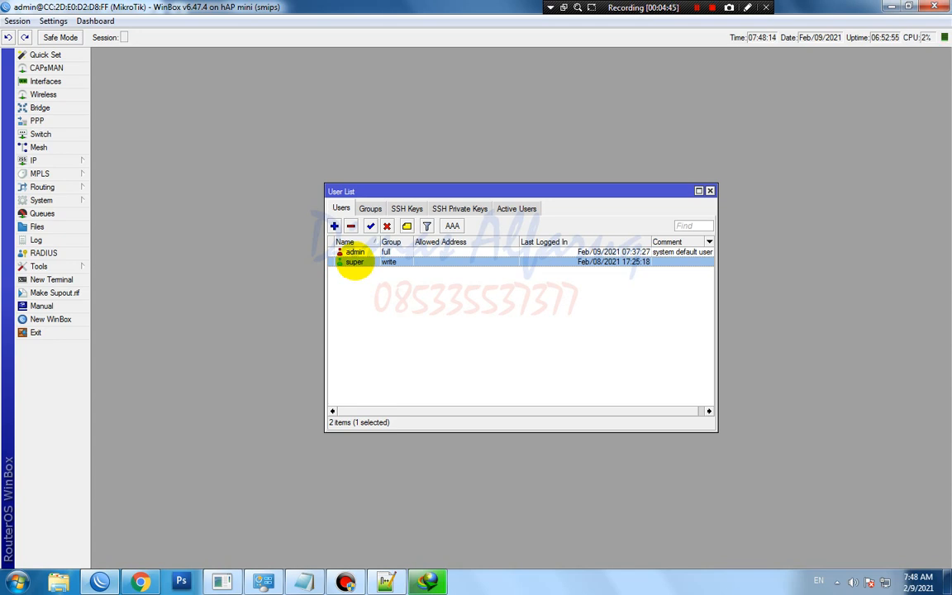
Return the second user to the full group and open the folder holding mikhmonv3ws.zip.
{"action": "double_click", "coordinate": [354, 262]}
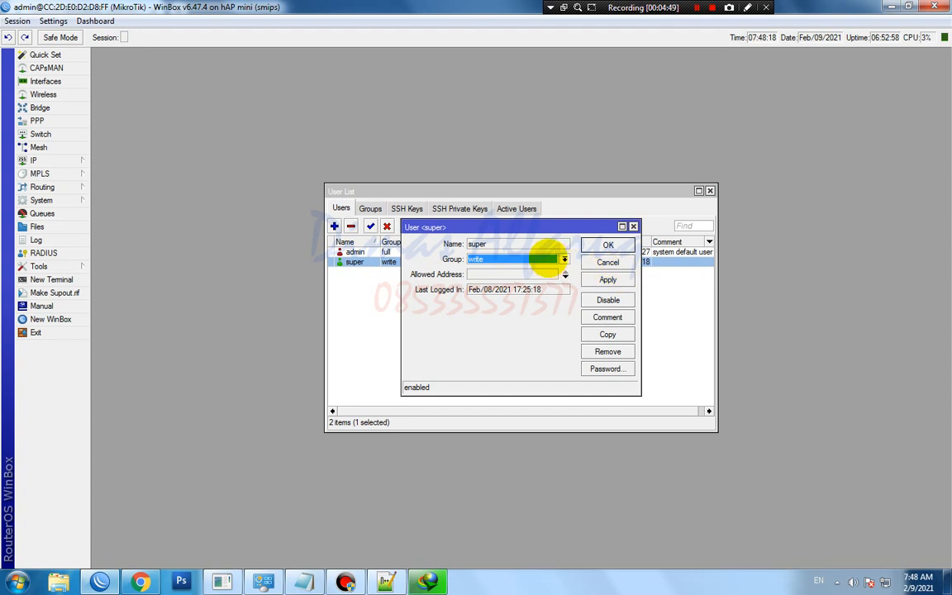
{"action": "left_click", "coordinate": [545, 259]}
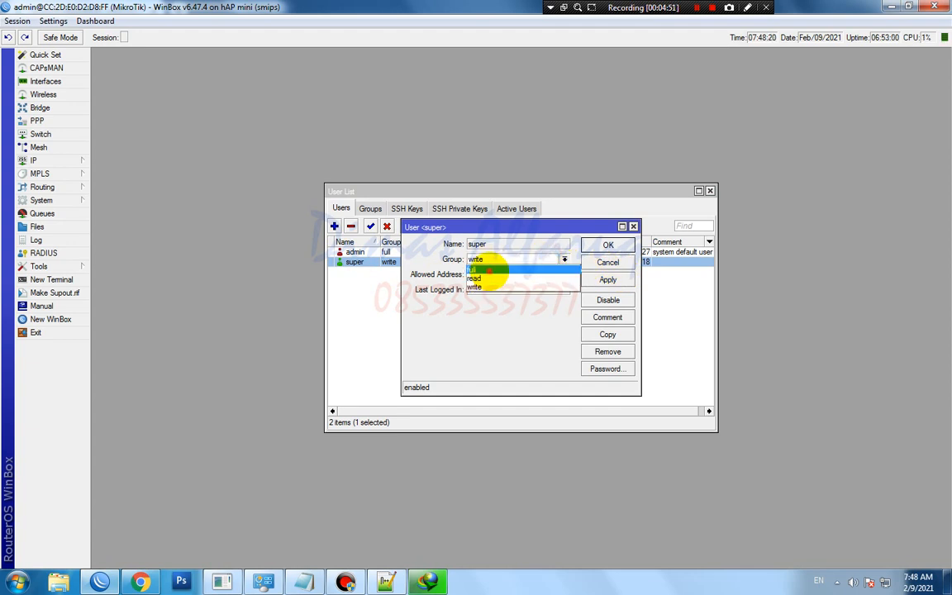
{"action": "left_click", "coordinate": [488, 269]}
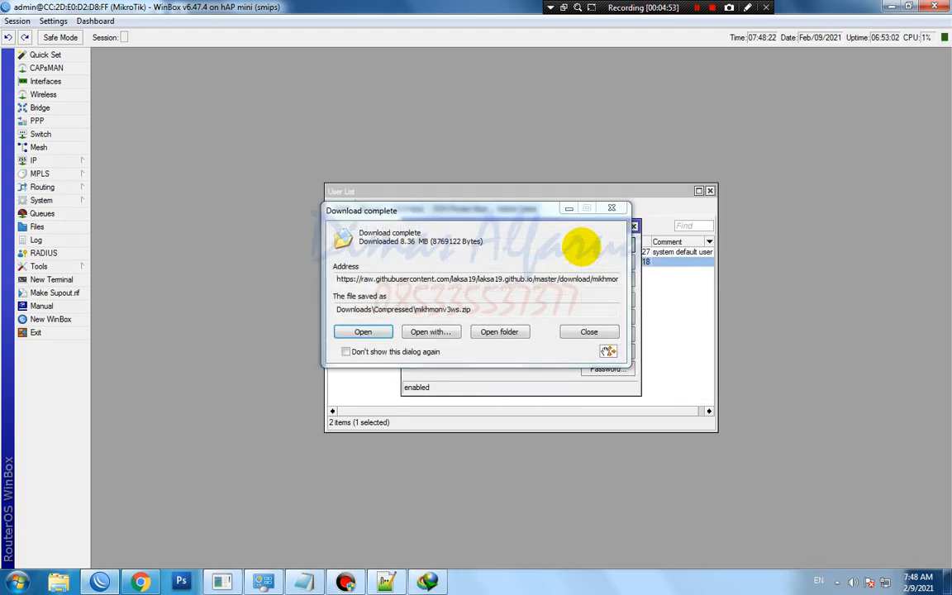
{"action": "left_click_drag", "start_coordinate": [474, 217], "coordinate": [501, 329]}
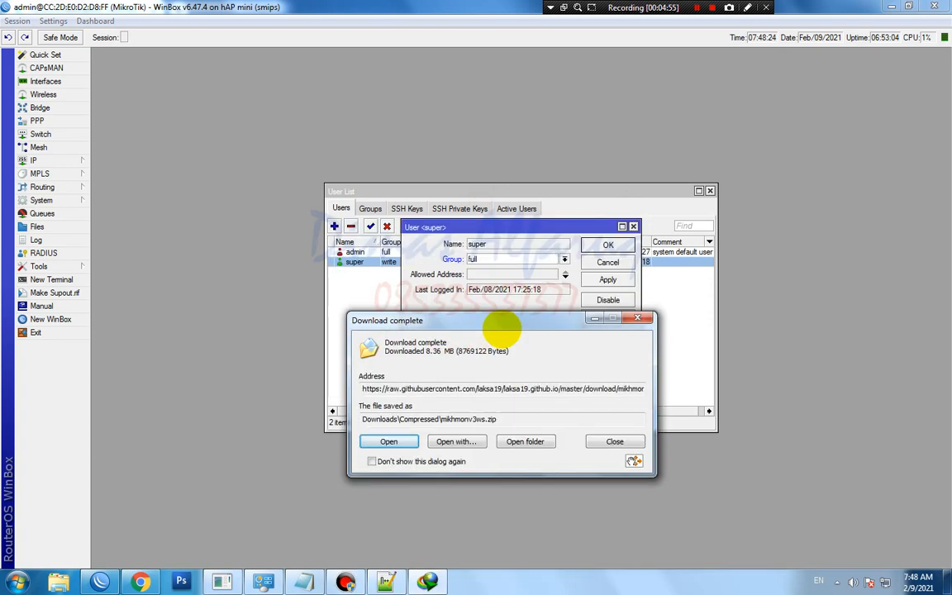
{"action": "left_click", "coordinate": [608, 245]}
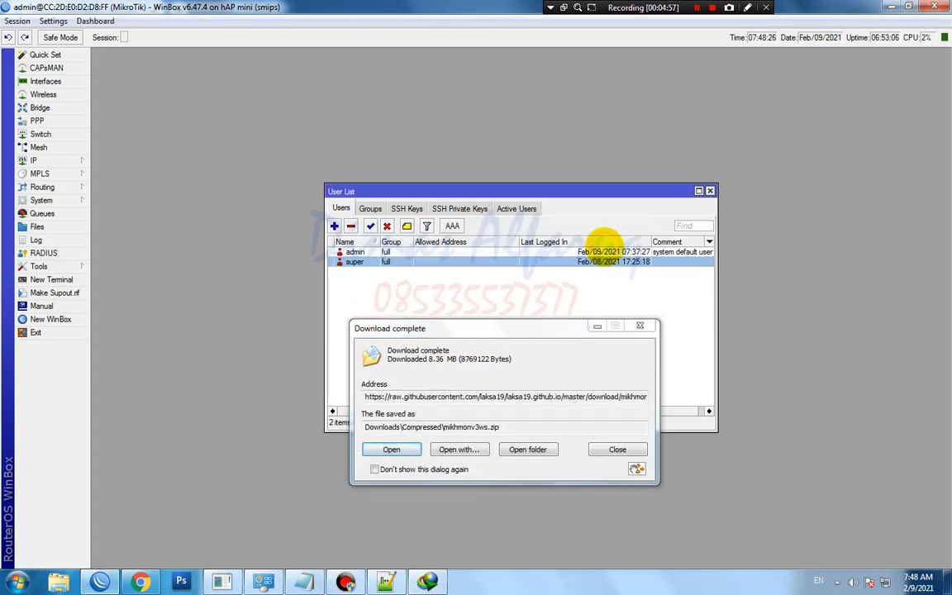
{"action": "left_click_drag", "start_coordinate": [488, 329], "coordinate": [479, 149]}
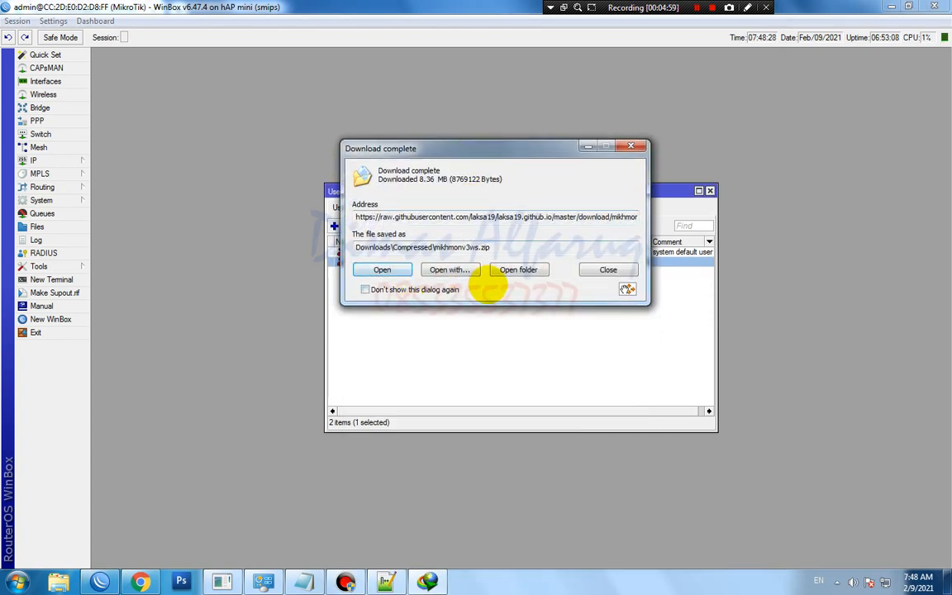
{"action": "left_click", "coordinate": [509, 271]}
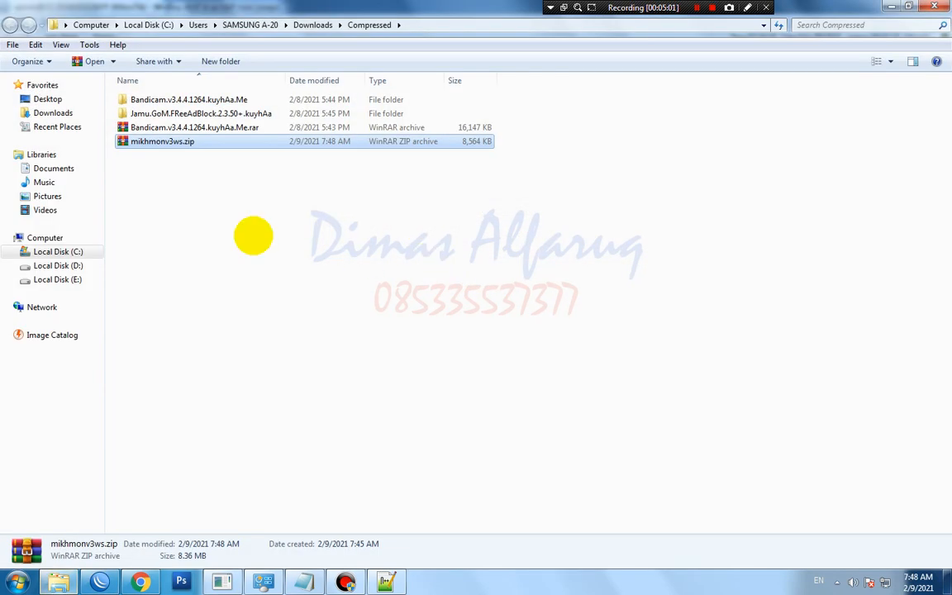
Extract mikhmonv3ws.zip into a mikhmonv3ws folder inside Downloads\Compressed.
{"action": "left_click", "coordinate": [164, 142]}
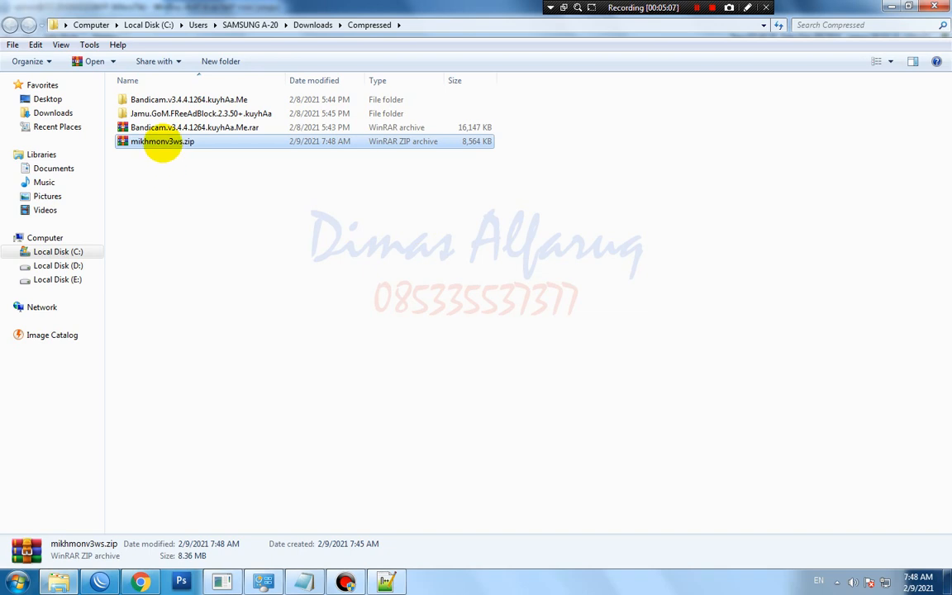
{"action": "right_click", "coordinate": [164, 144]}
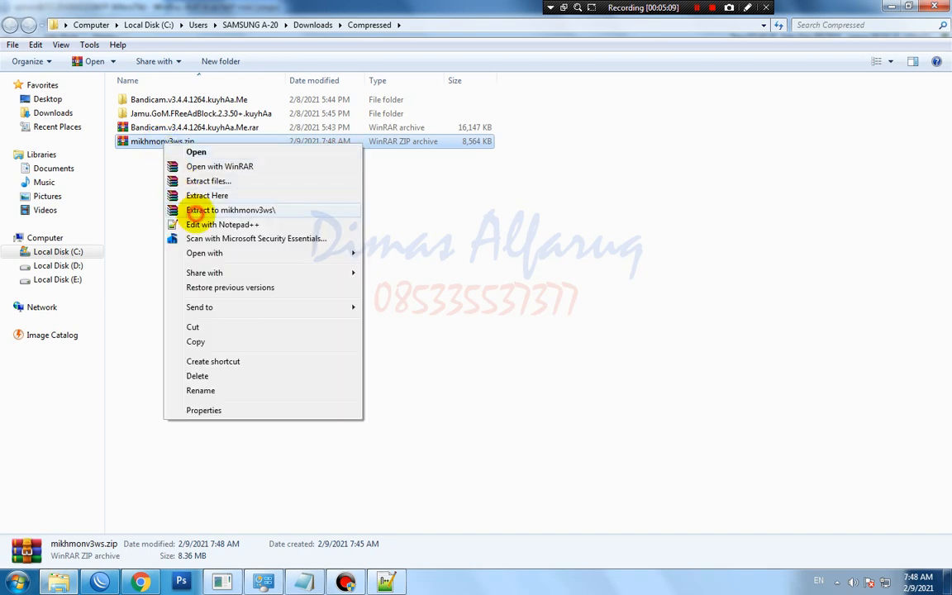
{"action": "left_click", "coordinate": [195, 210]}
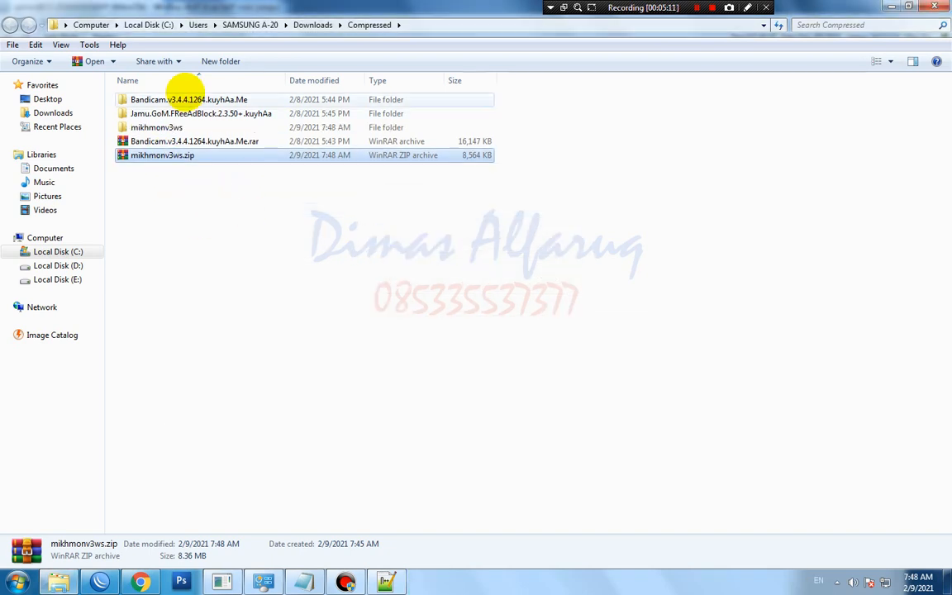
{"action": "double_click", "coordinate": [187, 100]}
{"action": "left_click", "coordinate": [191, 102]}
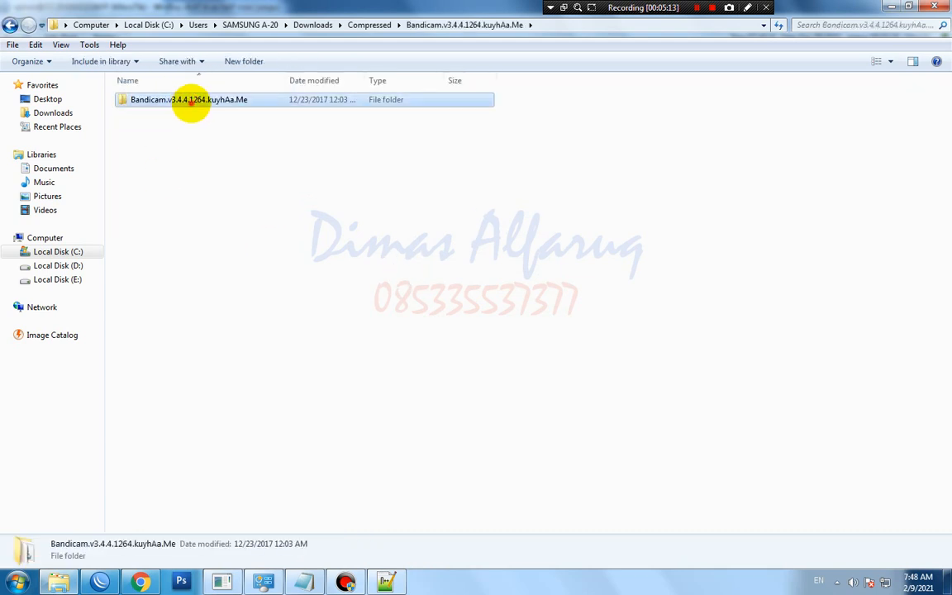
{"action": "double_click", "coordinate": [189, 100]}
{"action": "left_click", "coordinate": [10, 25]}
{"action": "left_click", "coordinate": [10, 25]}
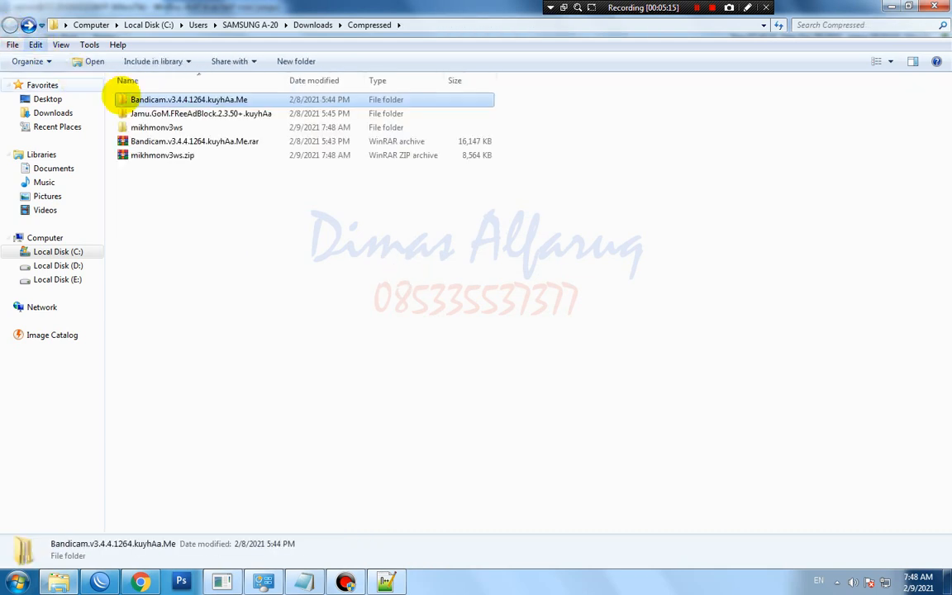
Launch MikhmonServer.exe from mikhmonv3ws\Mikhmon Server to start the server.
{"action": "double_click", "coordinate": [149, 128]}
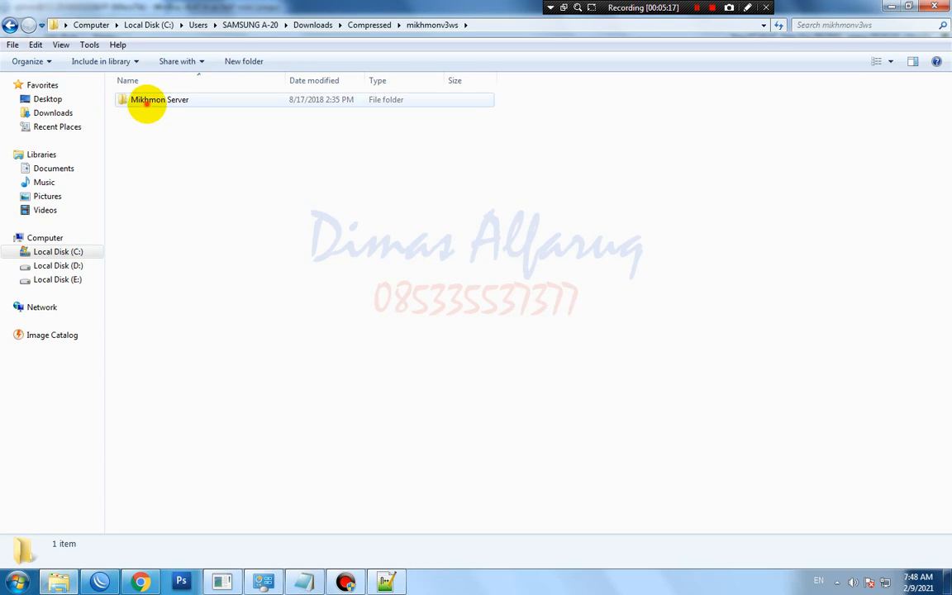
{"action": "double_click", "coordinate": [146, 102]}
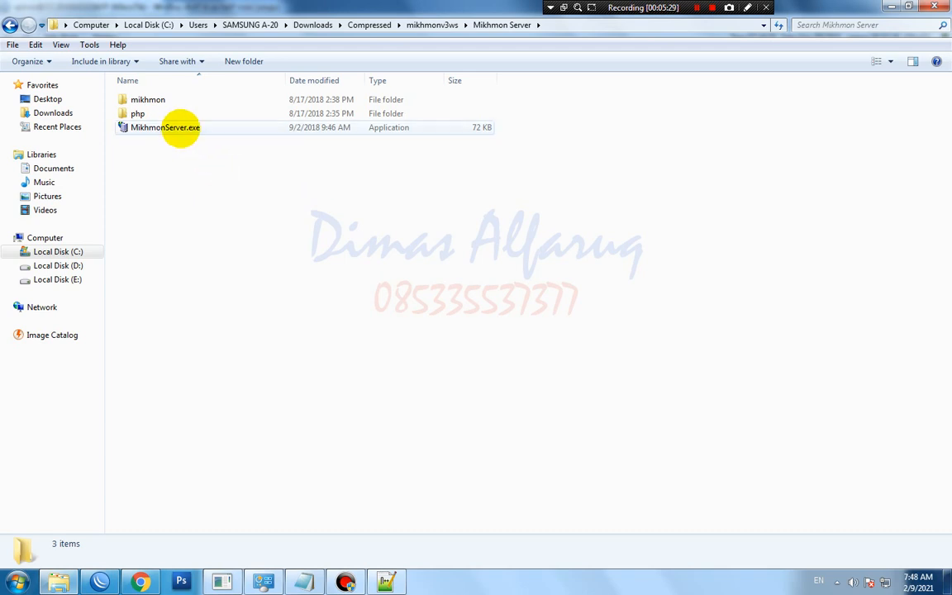
{"action": "left_click", "coordinate": [182, 129]}
{"action": "double_click", "coordinate": [181, 128]}
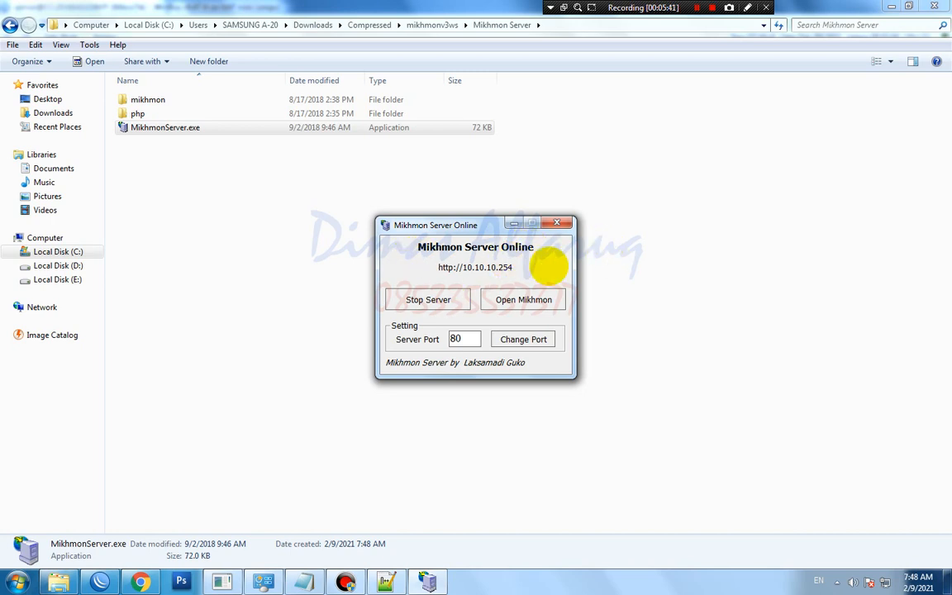
Open the Mikhmon login page at 10.10.10.254 from the Mikhmon Server window.
{"action": "left_click", "coordinate": [523, 299]}
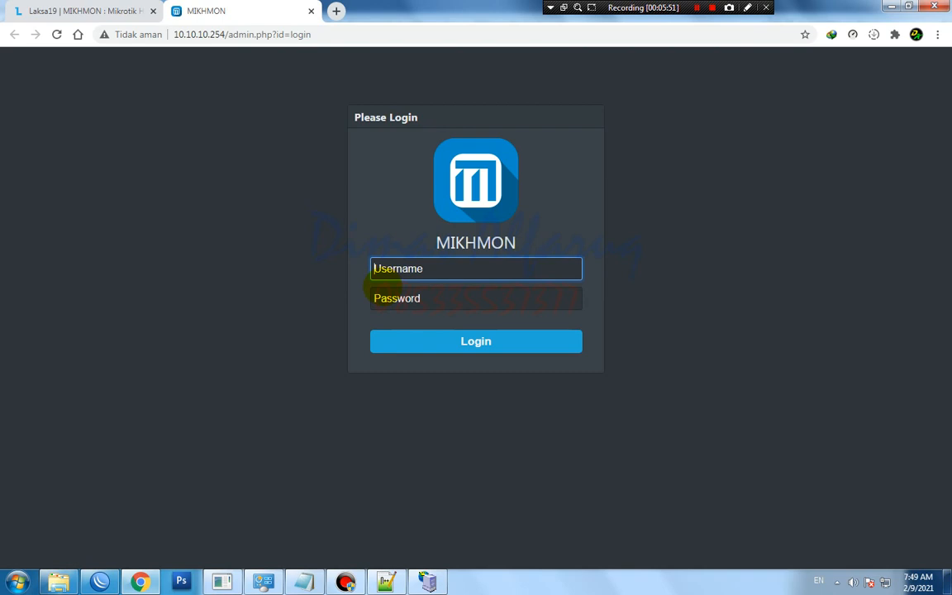
Log in to Mikhmon as mikhmon and switch the interface language to Indonesia.
{"action": "type", "text": "n"}
{"action": "key", "text": "Tab"}
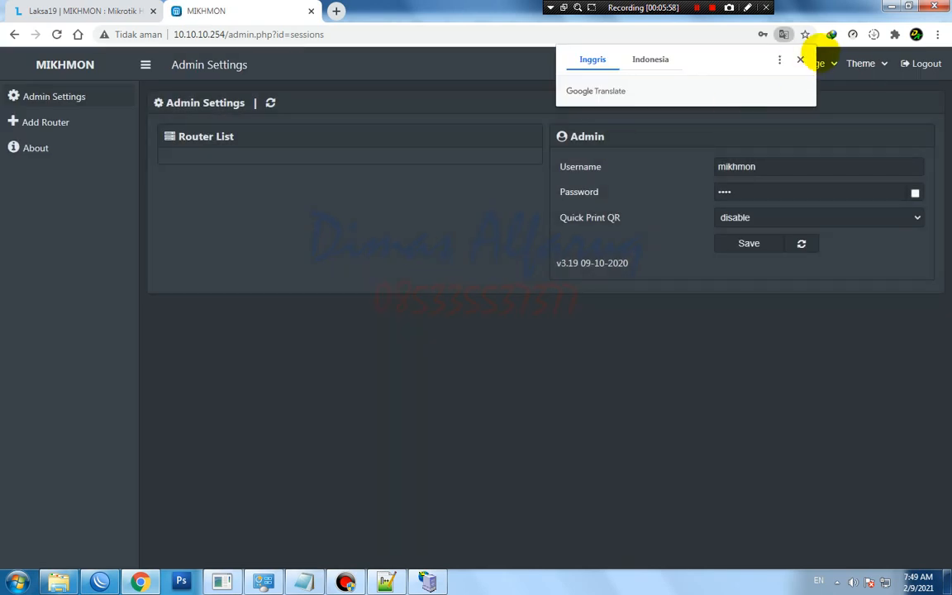
{"action": "left_click", "coordinate": [800, 60]}
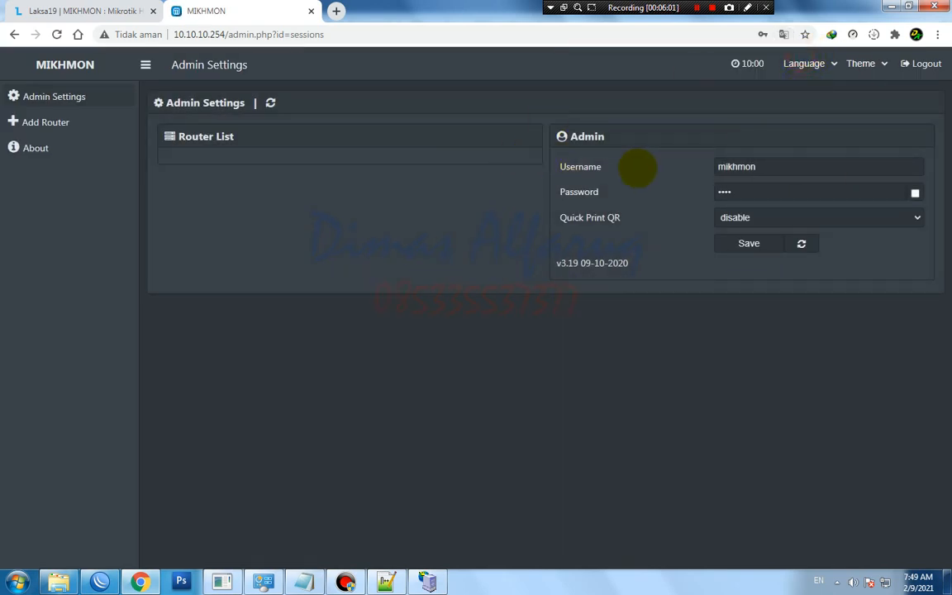
{"action": "left_click_drag", "start_coordinate": [770, 162], "coordinate": [680, 175]}
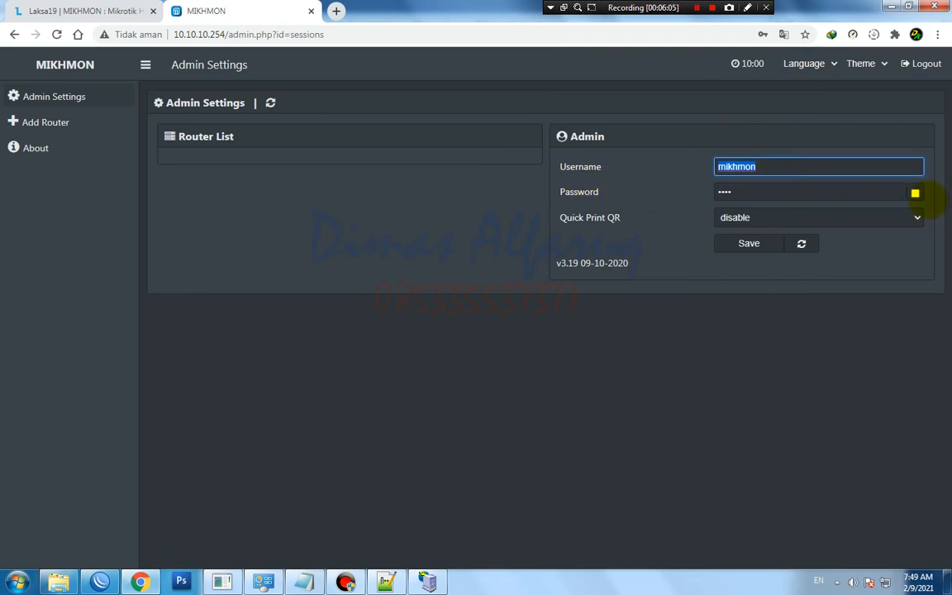
{"action": "left_click", "coordinate": [915, 192]}
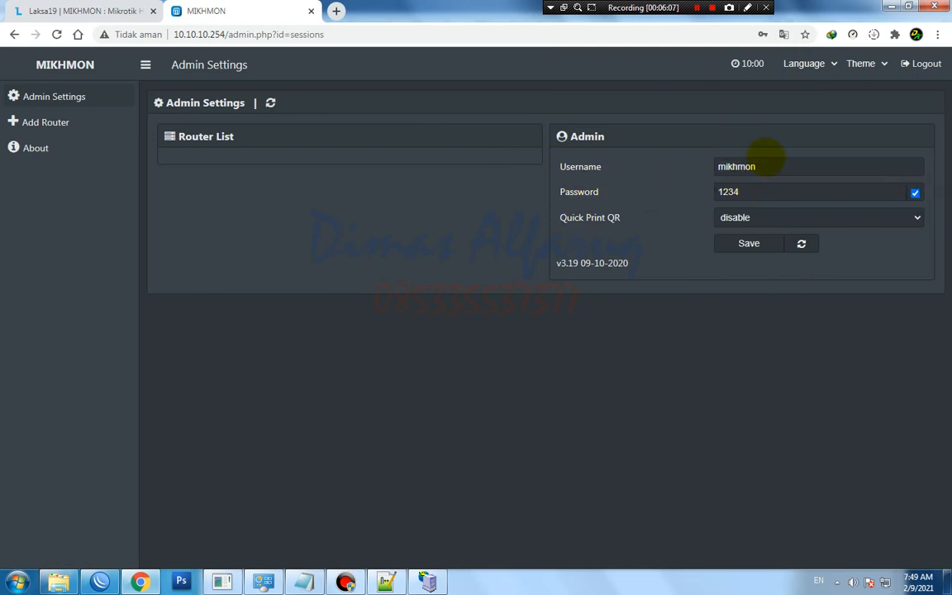
{"action": "double_click", "coordinate": [758, 167]}
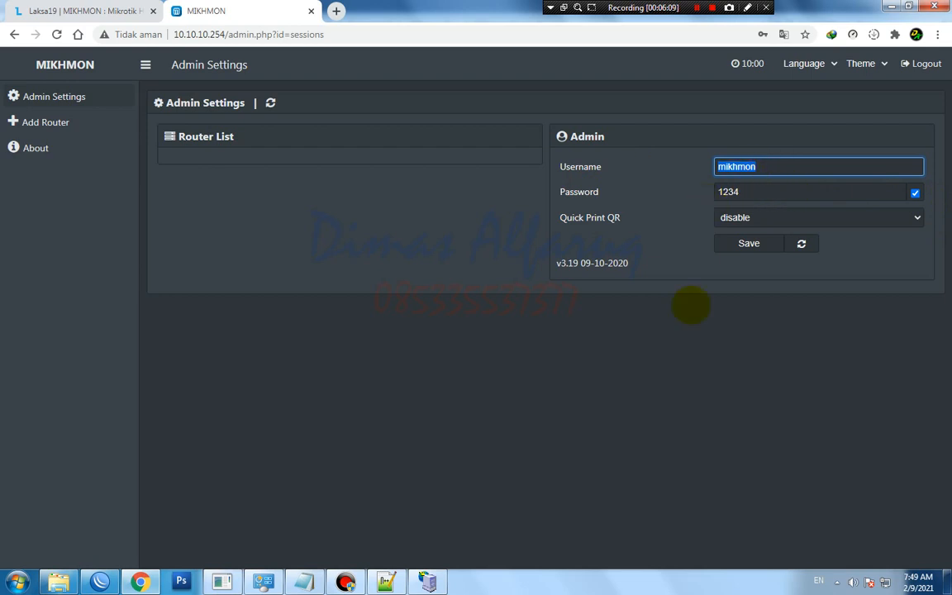
{"action": "left_click", "coordinate": [692, 315]}
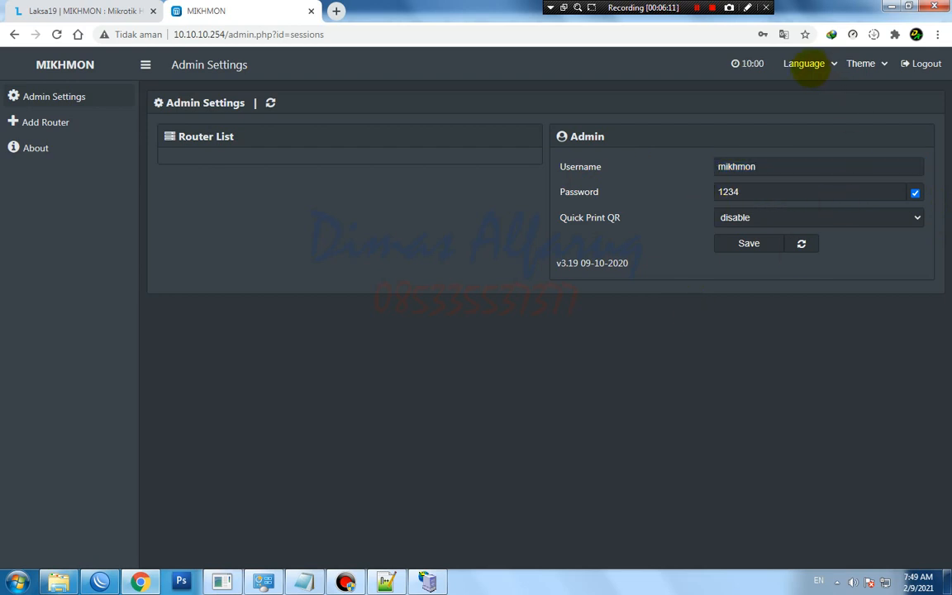
{"action": "left_click", "coordinate": [804, 64]}
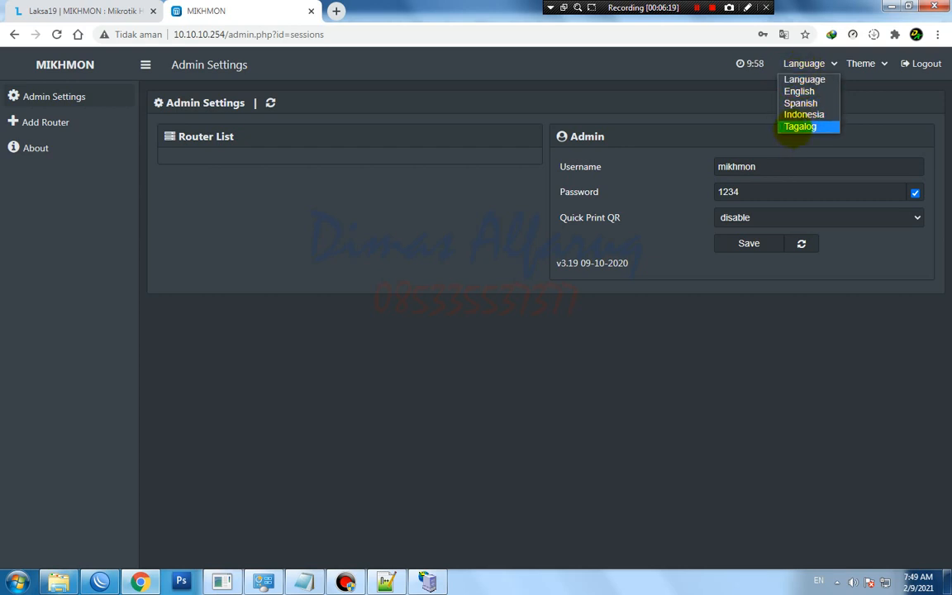
{"action": "left_click", "coordinate": [798, 114]}
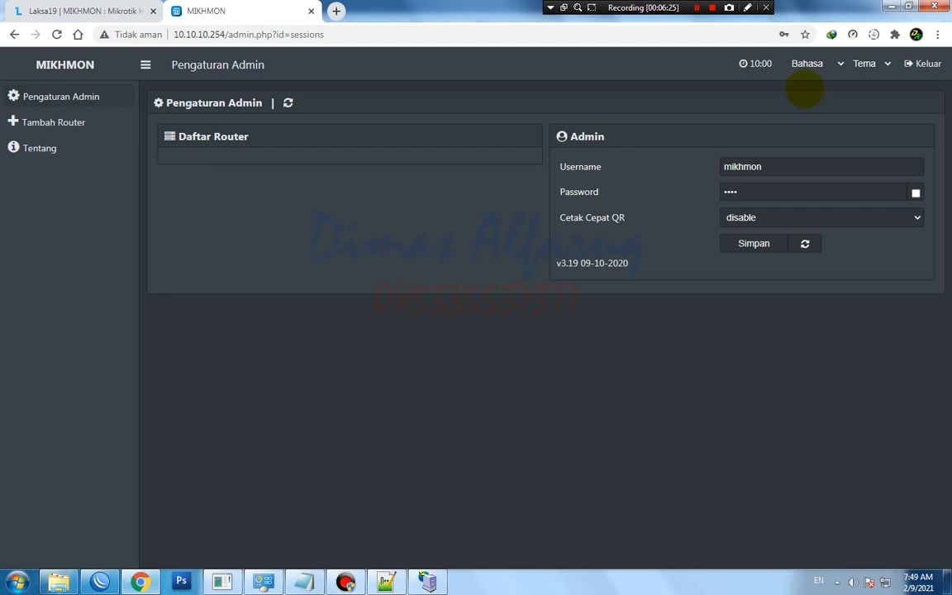
Try the Light, Blue, Green and Pink themes, then keep the Dark theme.
{"action": "left_click", "coordinate": [863, 64]}
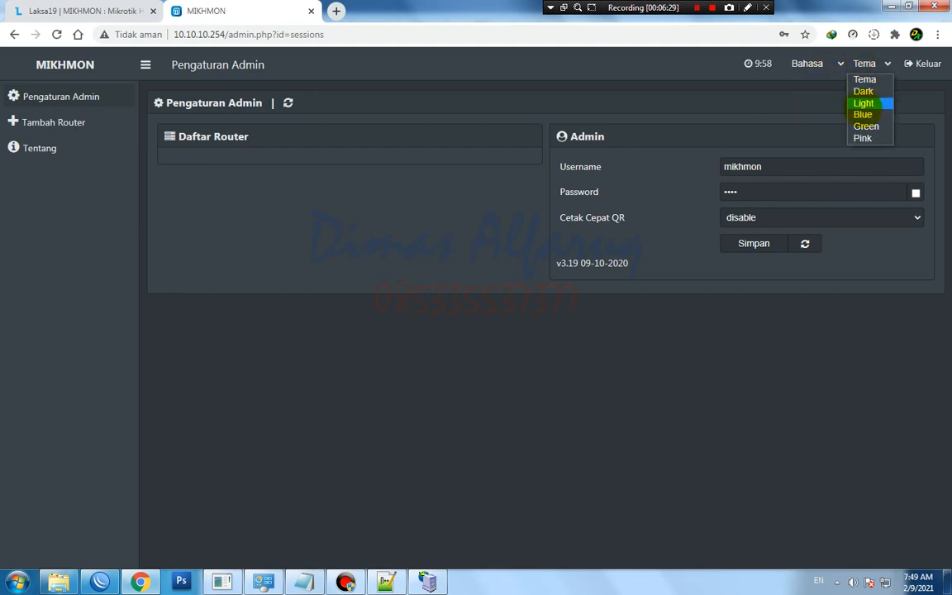
{"action": "left_click", "coordinate": [863, 102]}
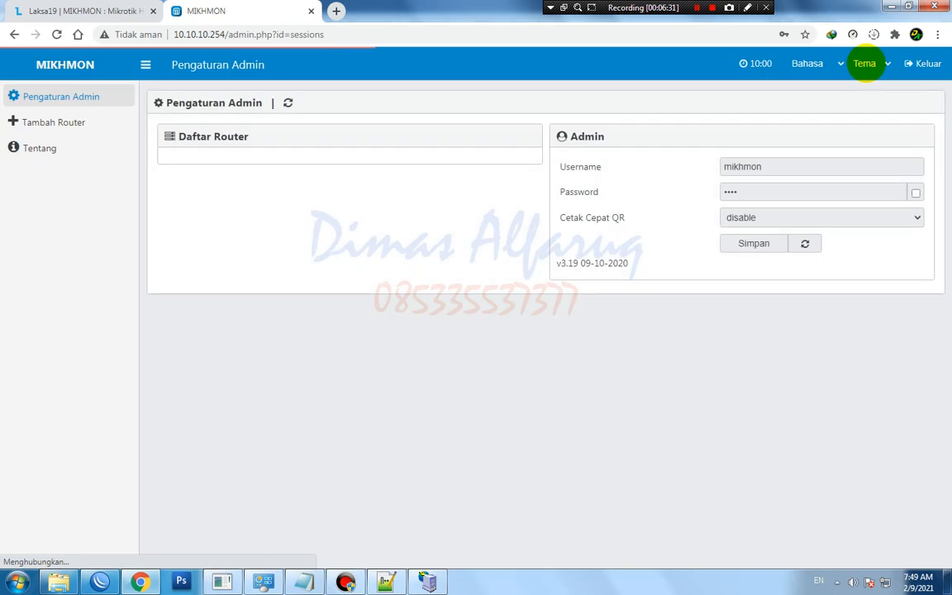
{"action": "left_click", "coordinate": [864, 64]}
{"action": "left_click", "coordinate": [862, 115]}
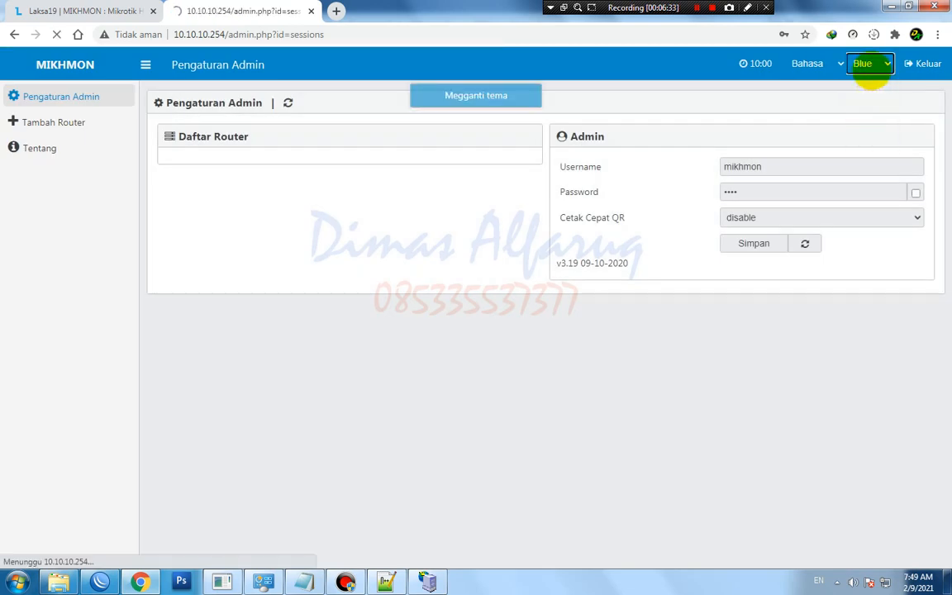
{"action": "left_click", "coordinate": [865, 121]}
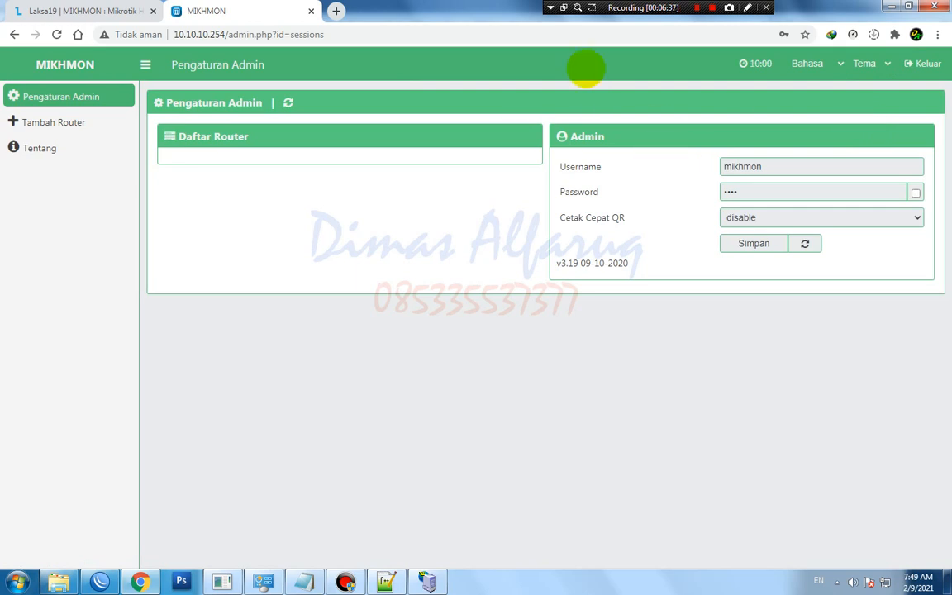
{"action": "left_click", "coordinate": [863, 63]}
{"action": "left_click", "coordinate": [864, 137]}
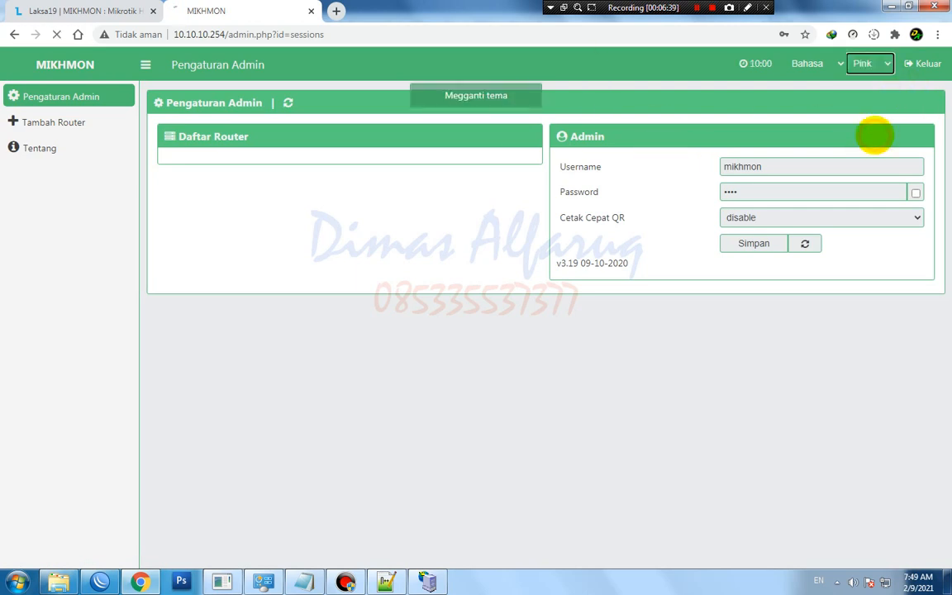
{"action": "left_click", "coordinate": [864, 63]}
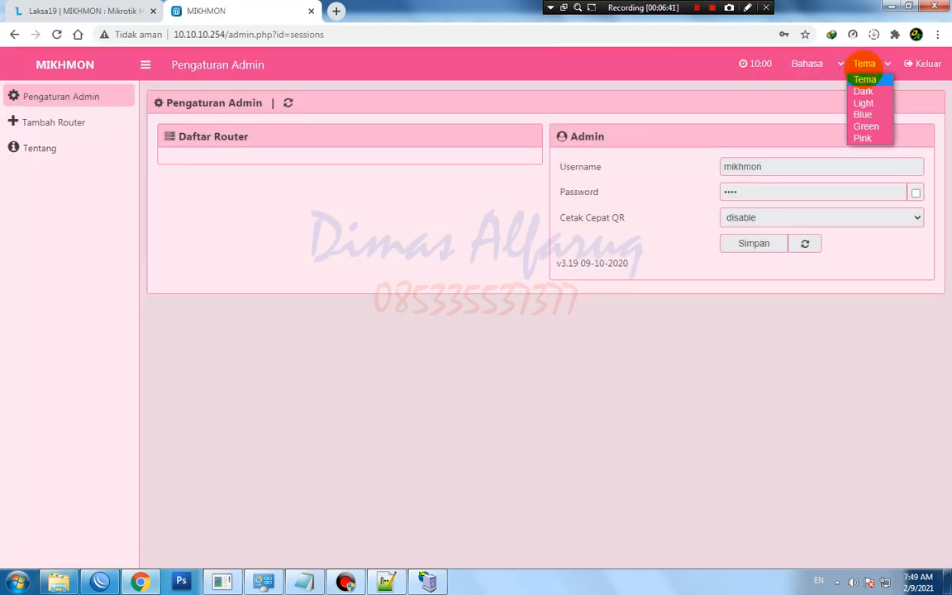
{"action": "left_click", "coordinate": [855, 90]}
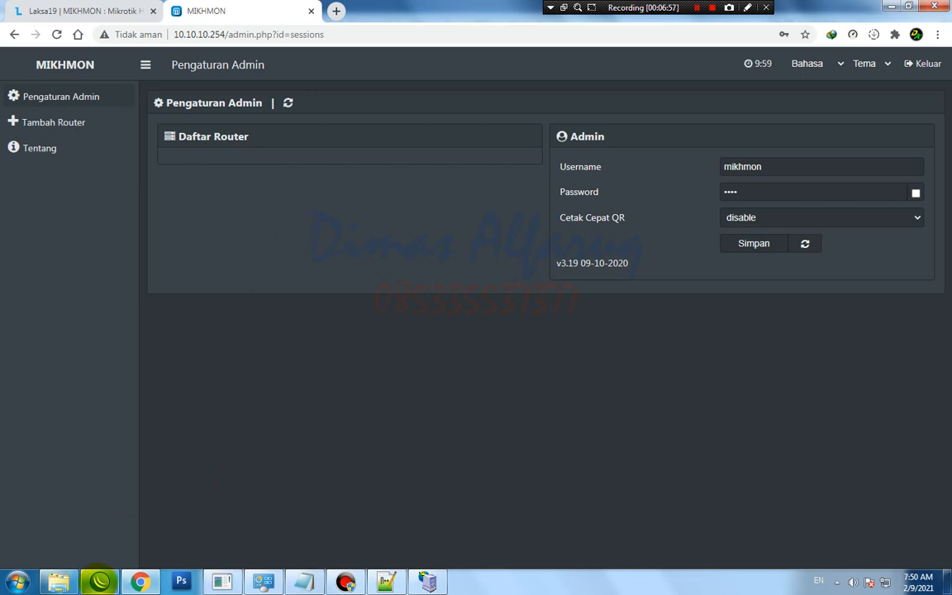
{"action": "left_click", "coordinate": [99, 582]}
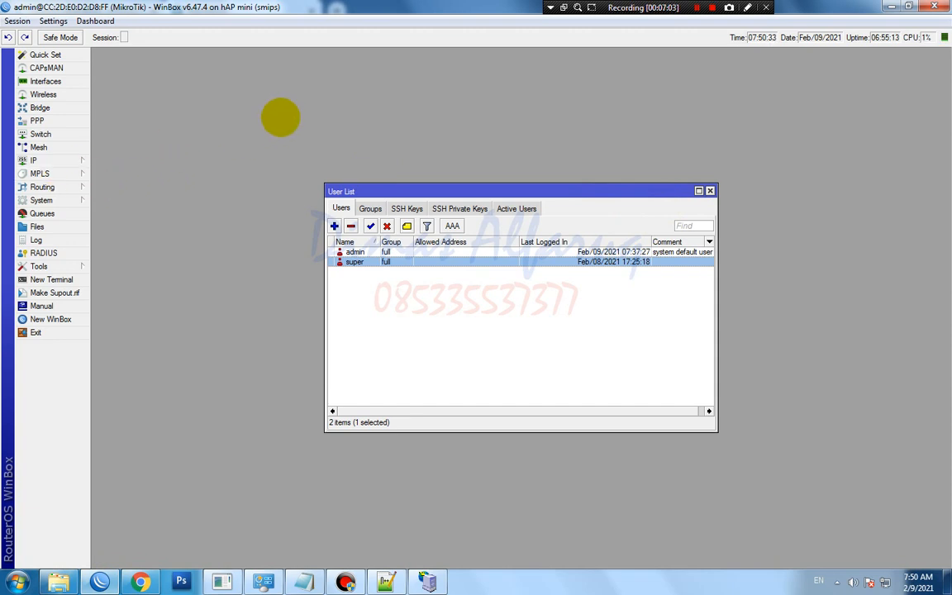
Disable and re-enable the api service on port 8728 in IP Services, then close the list.
{"action": "left_click", "coordinate": [54, 160]}
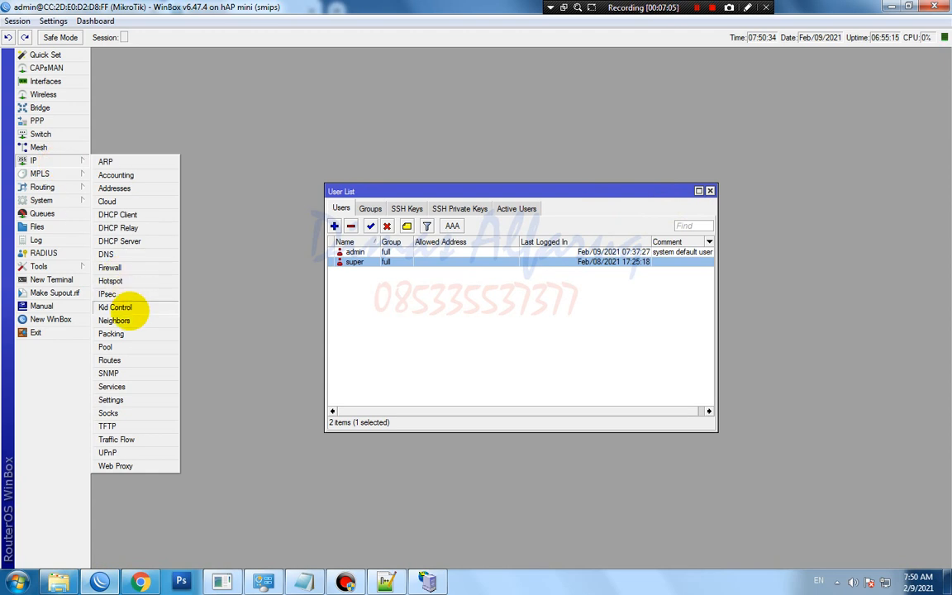
{"action": "left_click", "coordinate": [111, 386]}
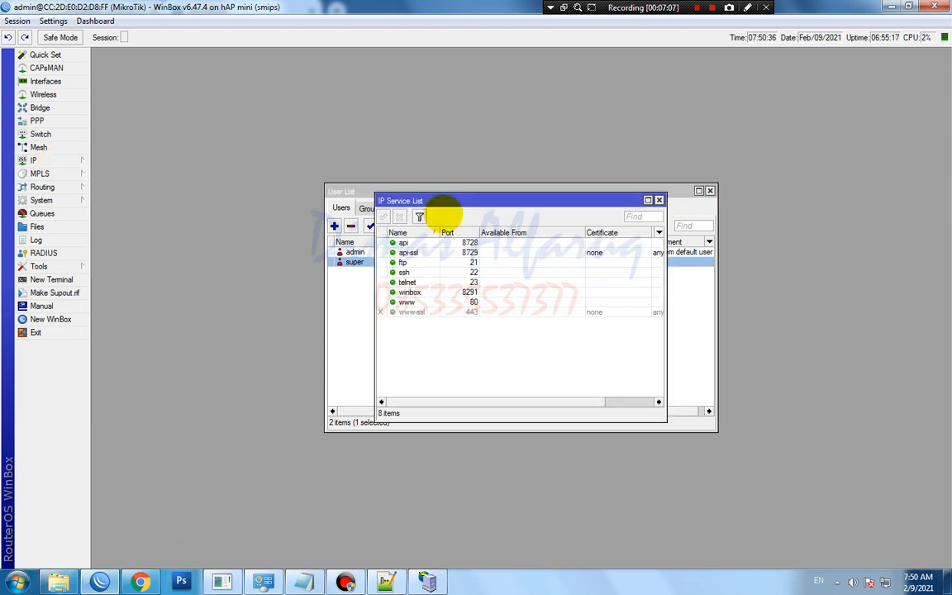
{"action": "left_click", "coordinate": [413, 242]}
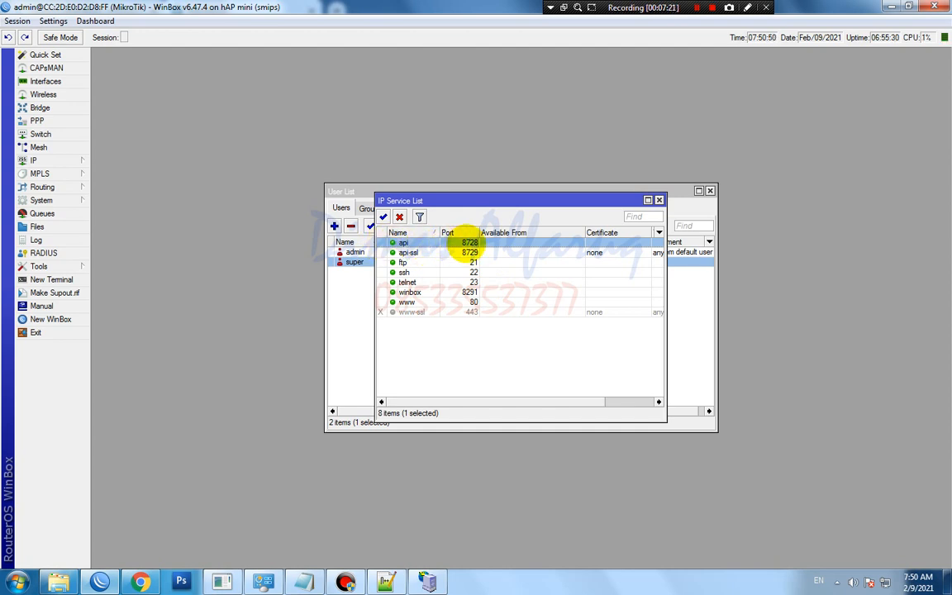
{"action": "left_click", "coordinate": [399, 217]}
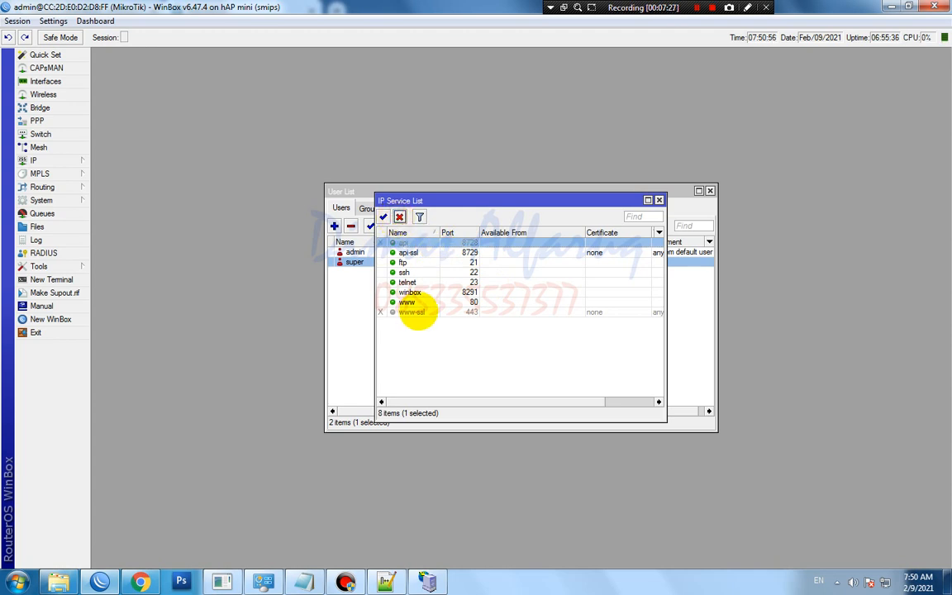
{"action": "left_click", "coordinate": [369, 207]}
{"action": "left_click", "coordinate": [339, 207]}
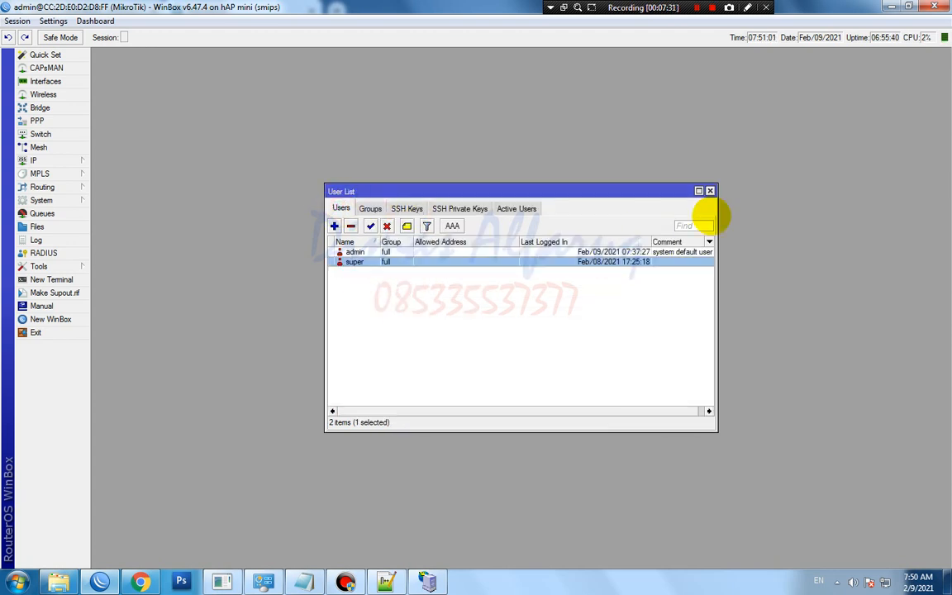
{"action": "left_click_drag", "start_coordinate": [670, 191], "coordinate": [556, 343]}
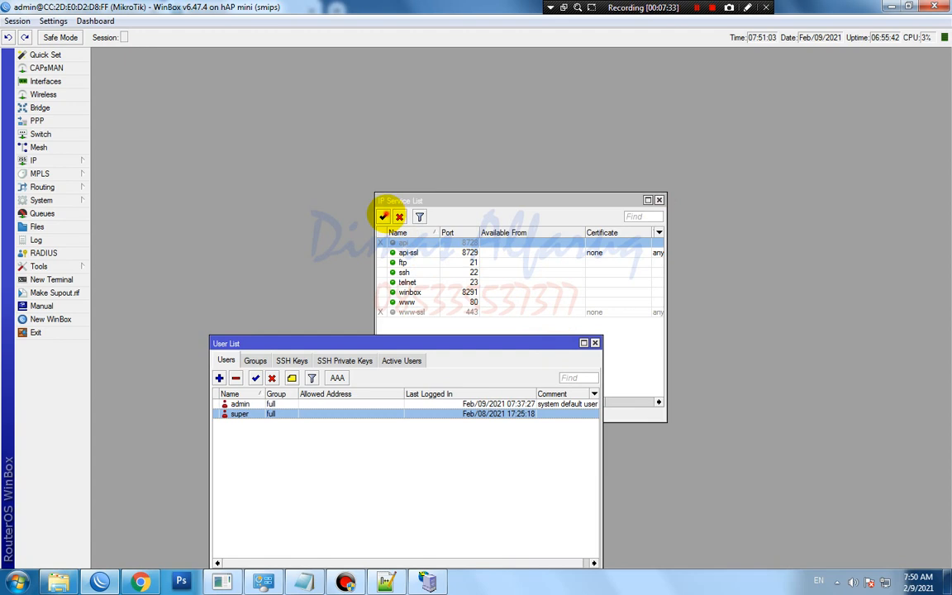
{"action": "left_click", "coordinate": [382, 216]}
{"action": "left_click", "coordinate": [440, 329]}
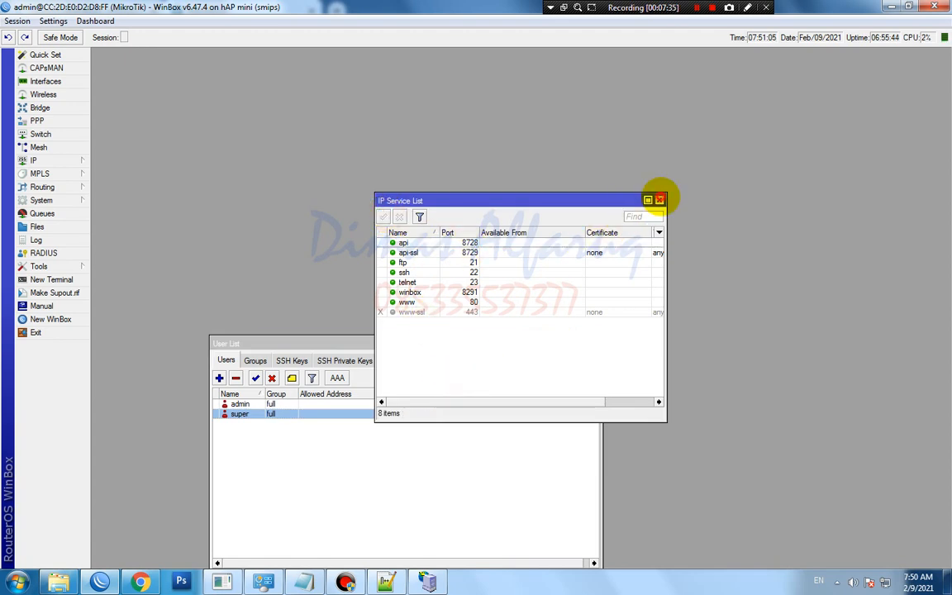
{"action": "left_click", "coordinate": [660, 199]}
{"action": "left_click", "coordinate": [141, 582]}
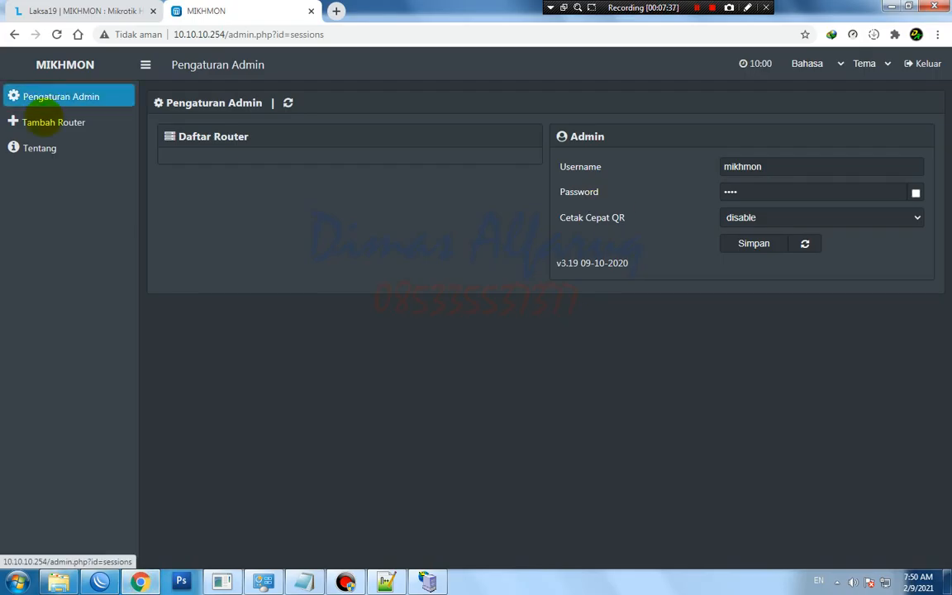
Add a new Mikhmon router session via Tambah Router named MIKROTIKPUSAT.
{"action": "left_click", "coordinate": [78, 121]}
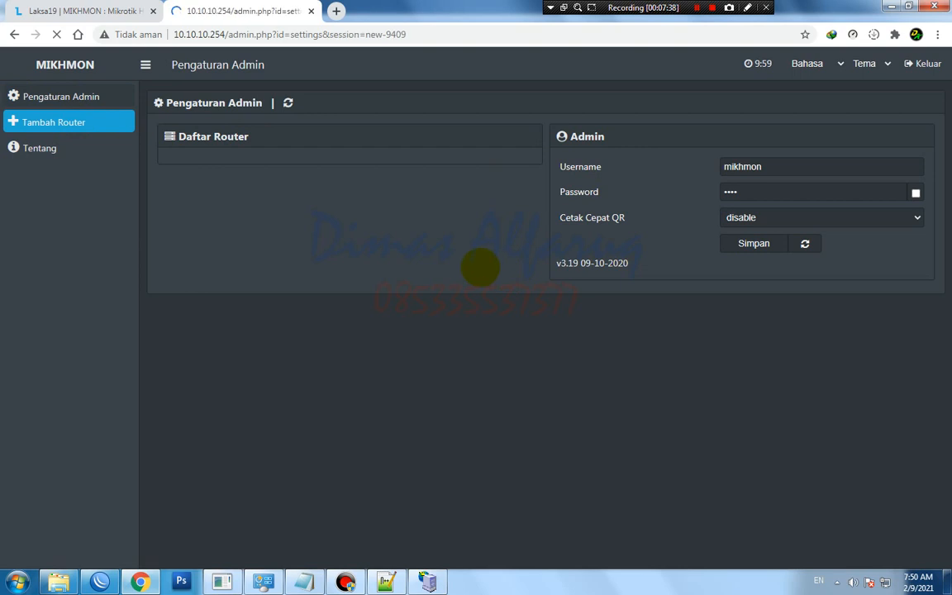
{"action": "left_click", "coordinate": [318, 168]}
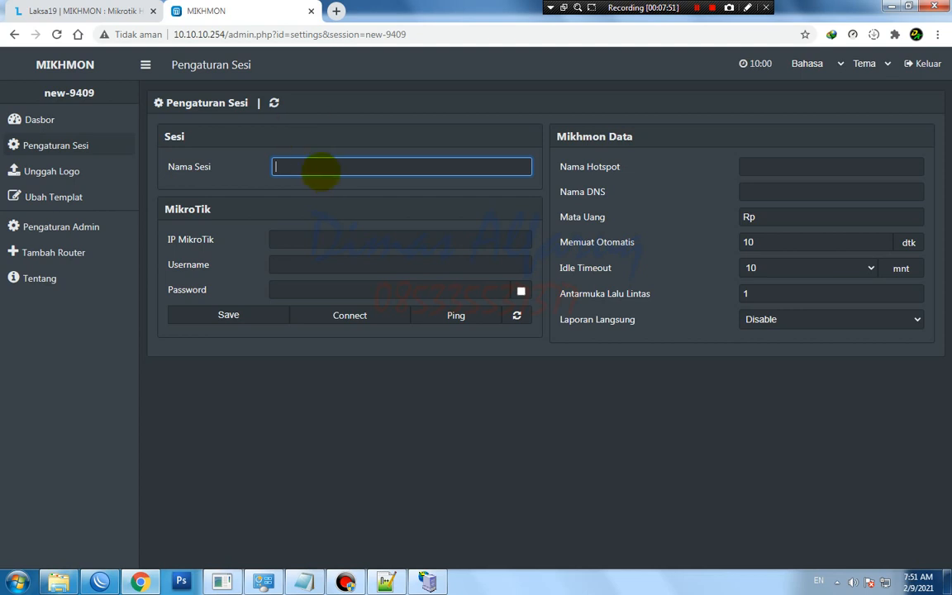
{"action": "type", "text": "MIKROTIKPUSAT"}
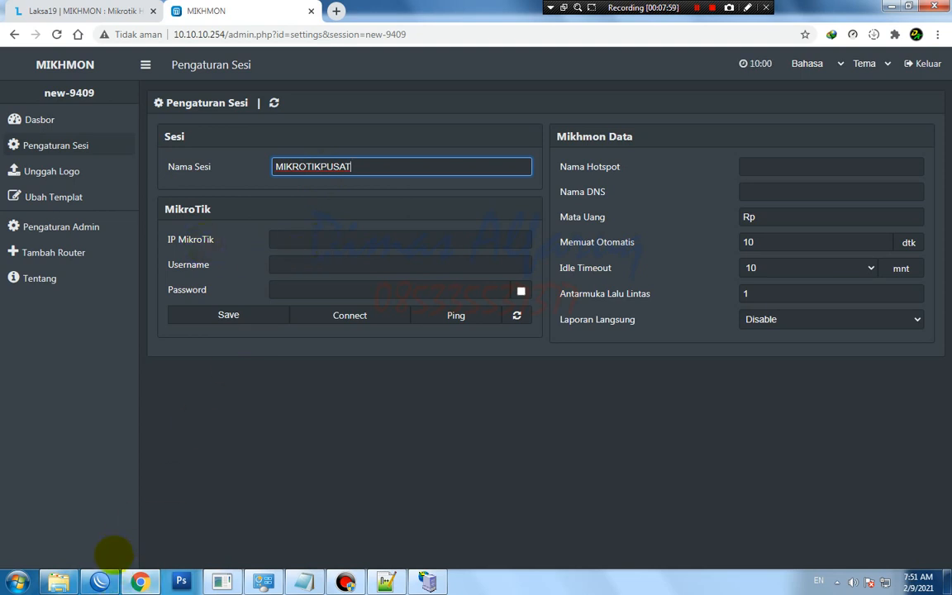
{"action": "left_click", "coordinate": [100, 580]}
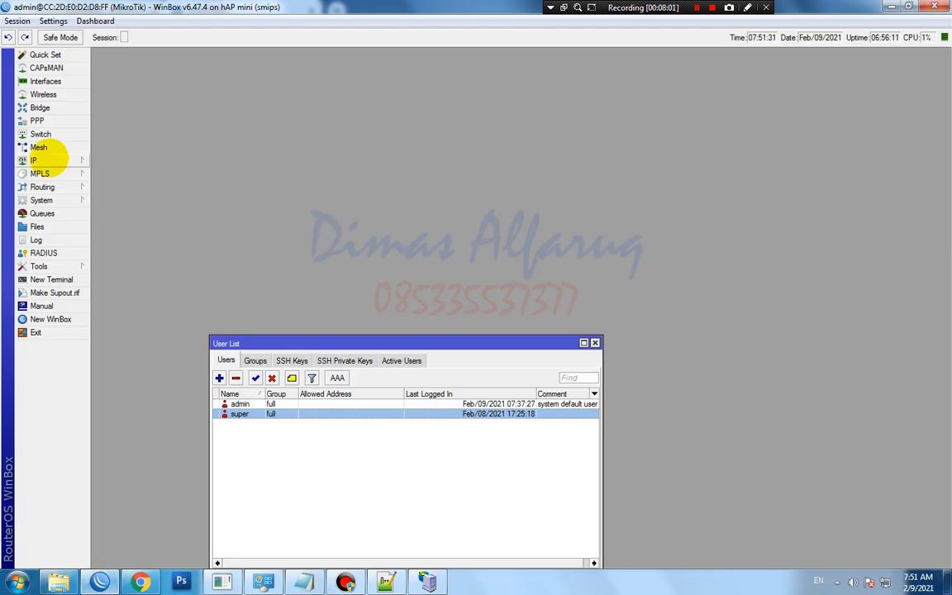
Find the hotspot bridge address 10.10.10.1/24 in WinBox's IP Addresses list, widening the Address column to read it.
{"action": "left_click", "coordinate": [35, 160]}
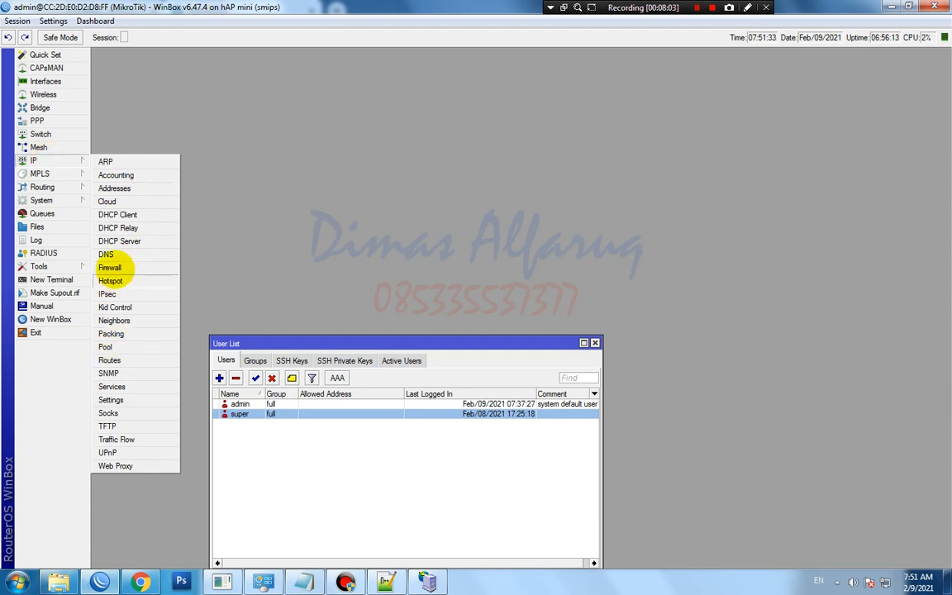
{"action": "left_click", "coordinate": [115, 188]}
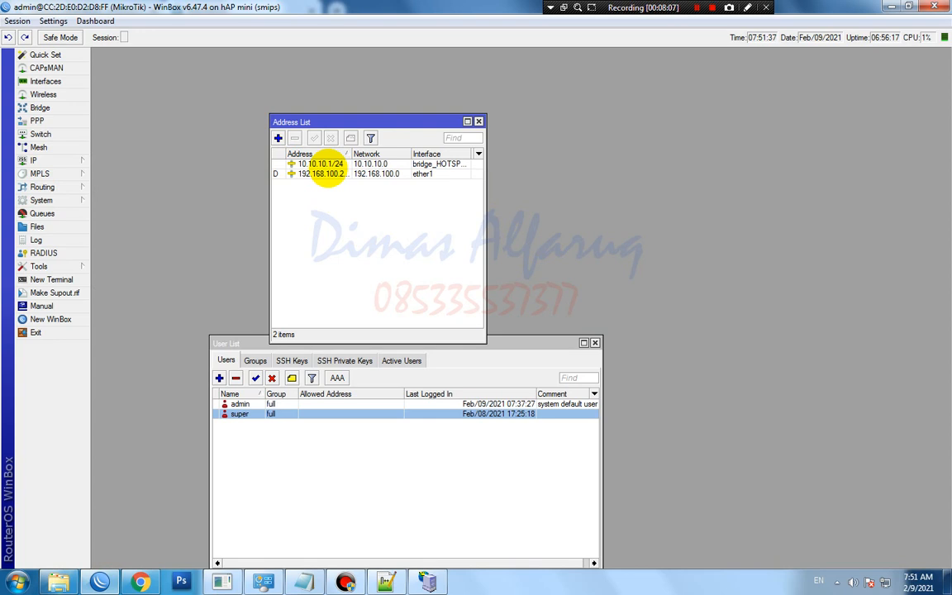
{"action": "left_click", "coordinate": [479, 122]}
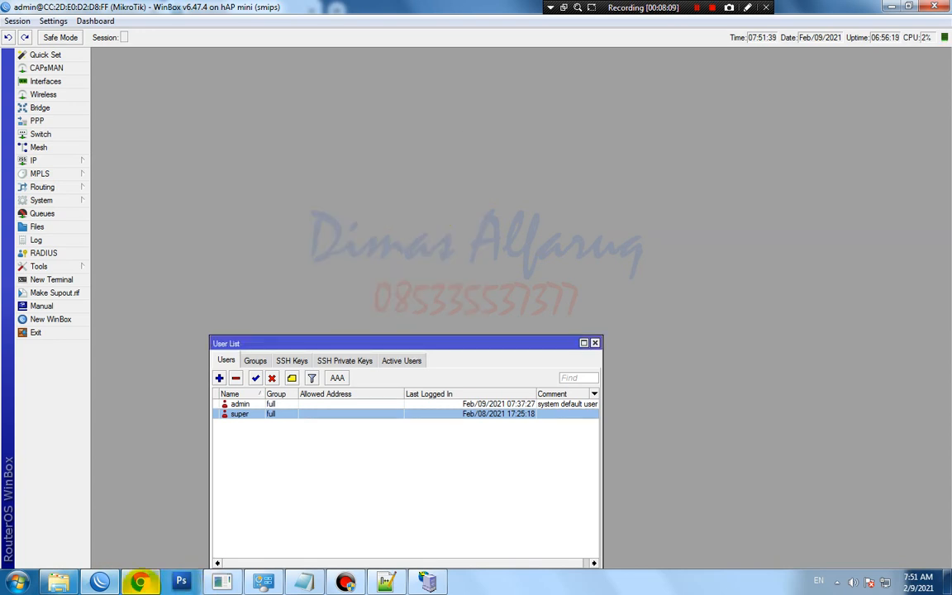
{"action": "left_click", "coordinate": [60, 162]}
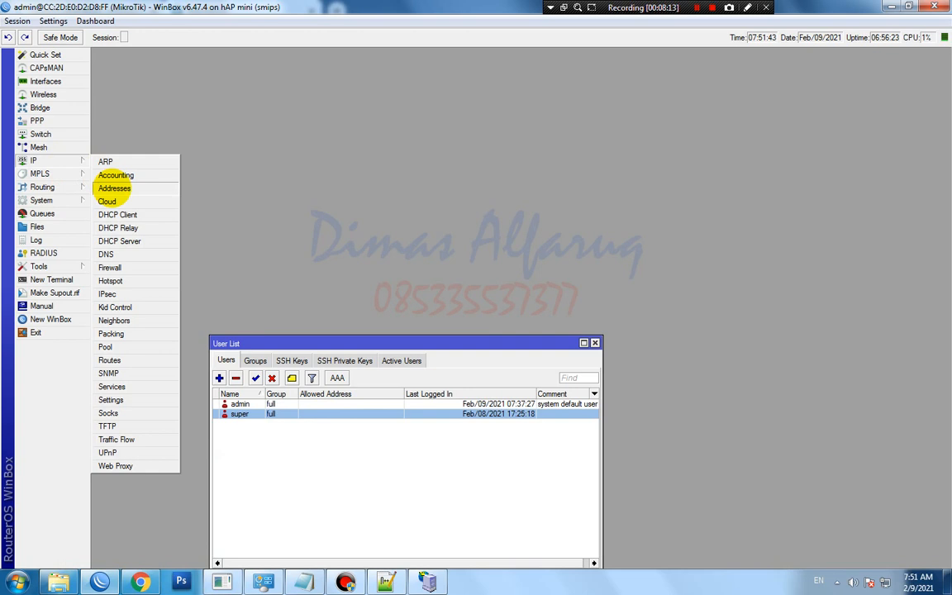
{"action": "left_click", "coordinate": [114, 188]}
{"action": "left_click", "coordinate": [360, 174]}
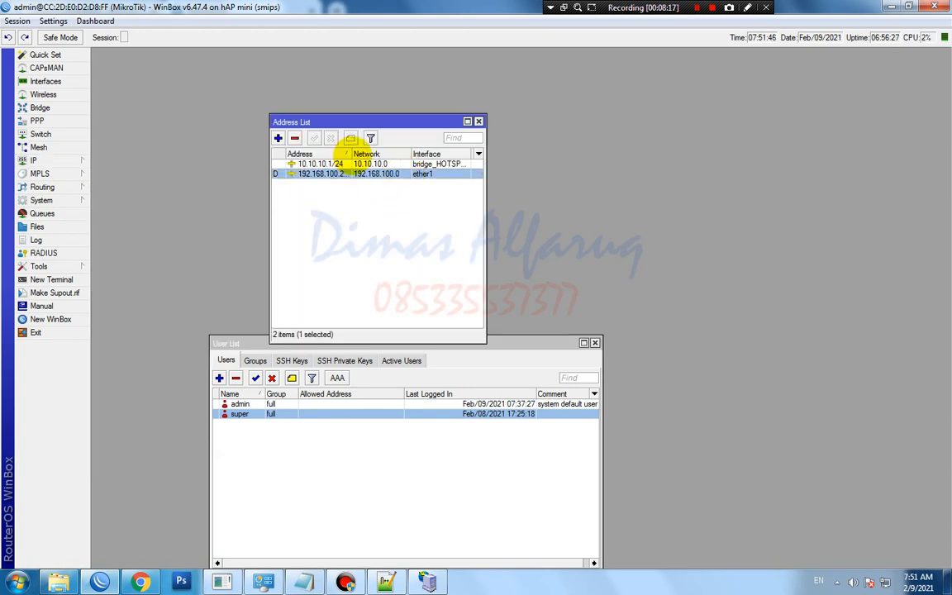
{"action": "left_click_drag", "start_coordinate": [350, 153], "coordinate": [376, 153]}
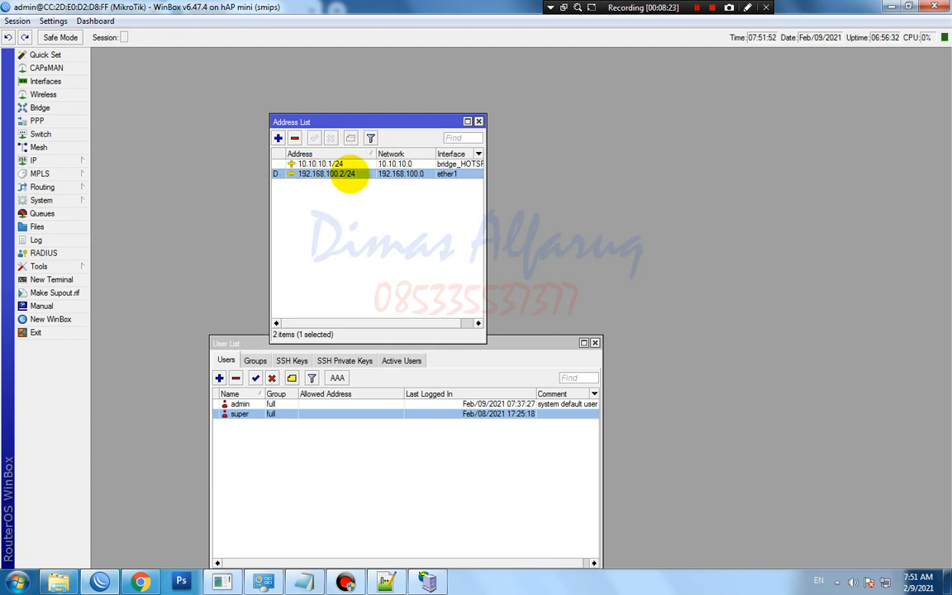
{"action": "left_click", "coordinate": [296, 164]}
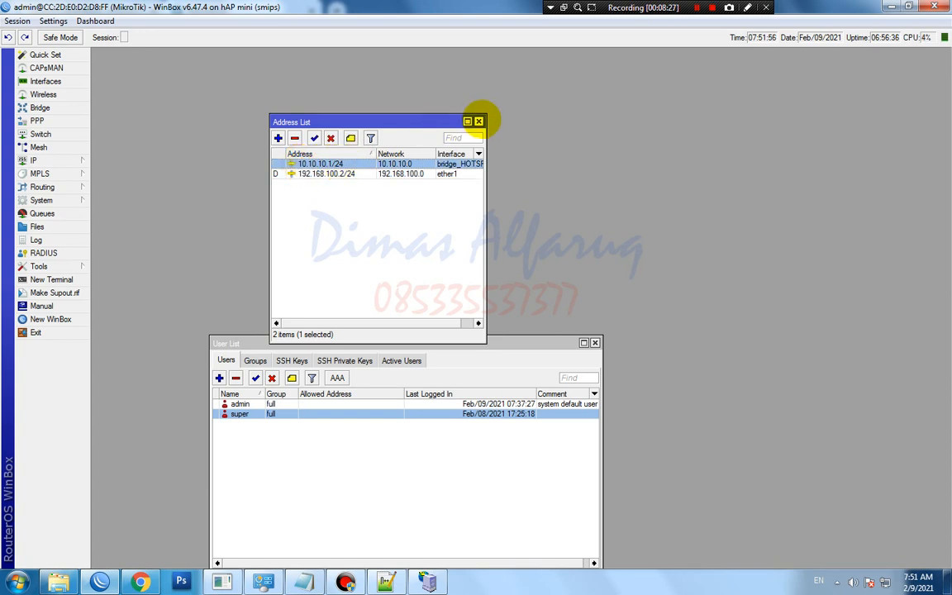
{"action": "left_click", "coordinate": [477, 122]}
{"action": "left_click", "coordinate": [138, 582]}
Enter 10.10.10.1 as the router IP in Mikhmon's session settings.
{"action": "left_click", "coordinate": [304, 241]}
{"action": "type", "text": "10.10.10.1"}
{"action": "key", "text": "Tab"}
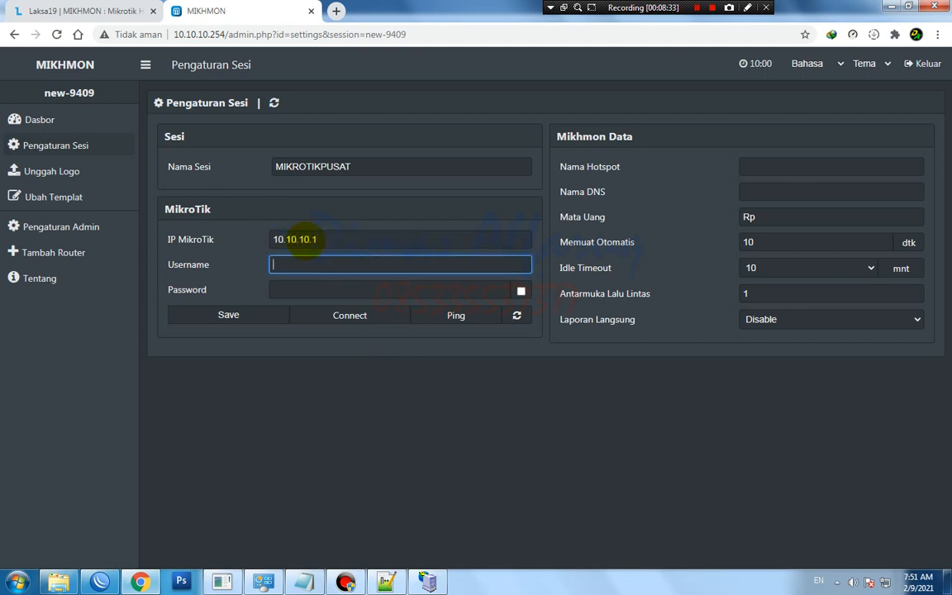
Check WinBox's User List: admin and super, both in the full group.
{"action": "left_click", "coordinate": [99, 582]}
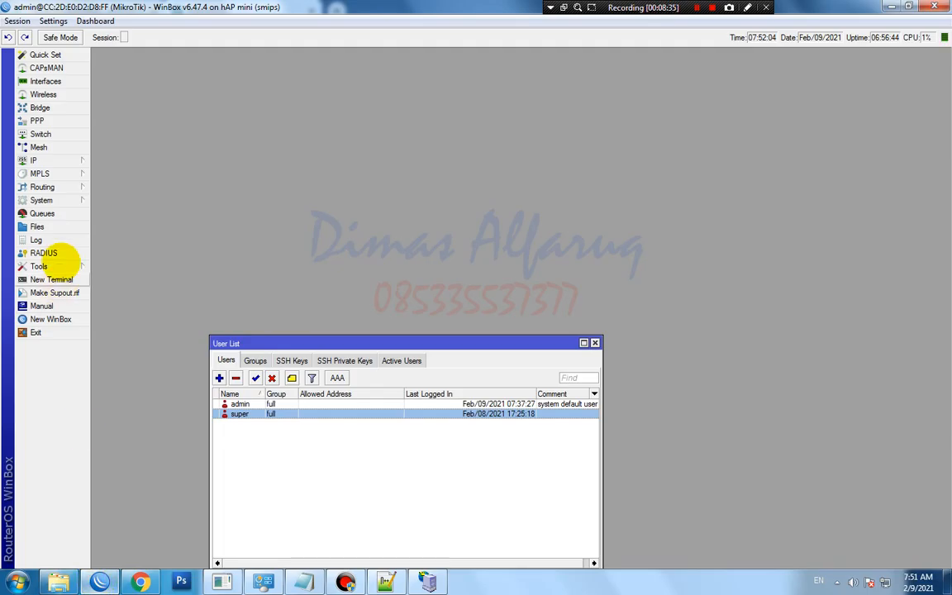
{"action": "left_click", "coordinate": [49, 201]}
{"action": "left_click", "coordinate": [298, 431]}
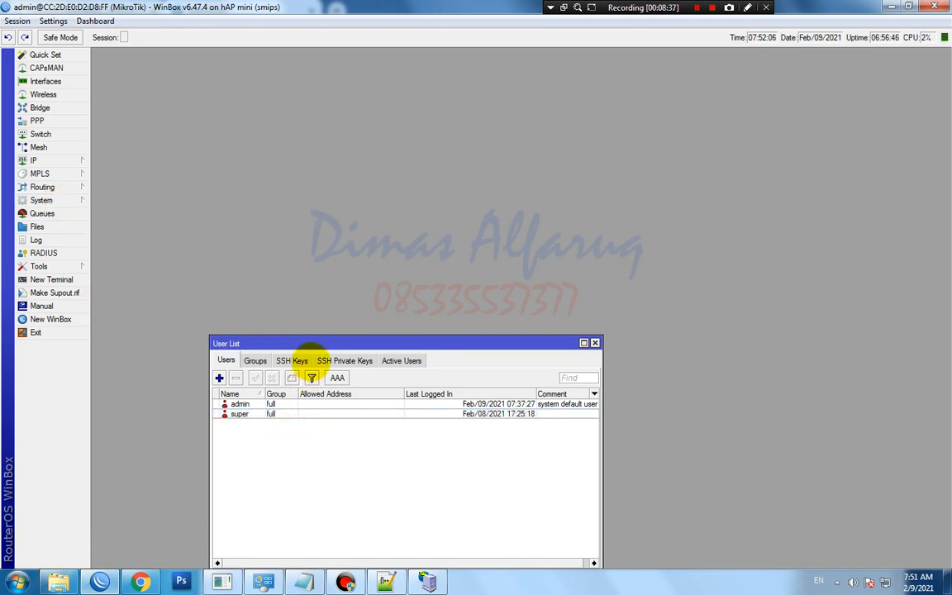
{"action": "left_click_drag", "start_coordinate": [323, 340], "coordinate": [374, 219]}
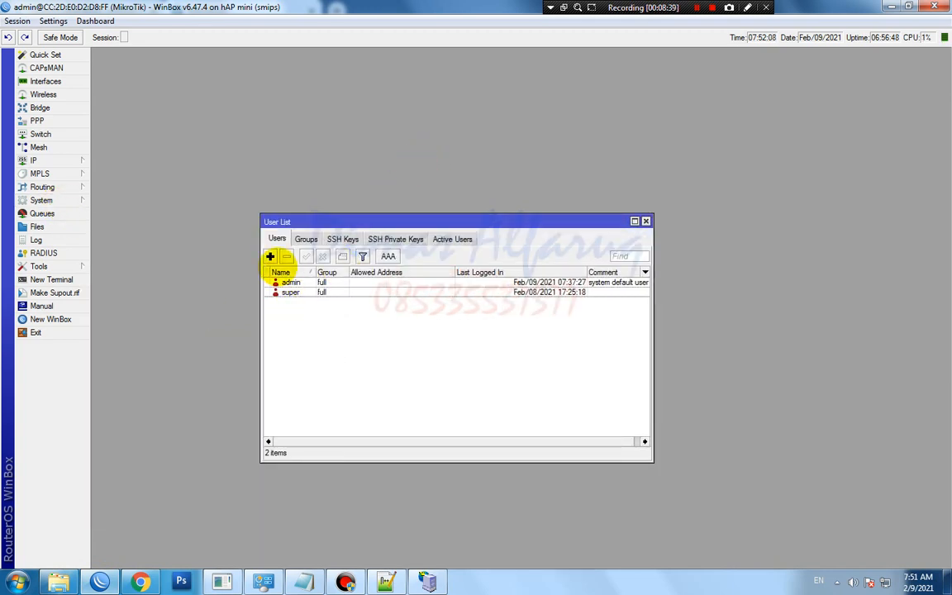
{"action": "left_click", "coordinate": [291, 283]}
{"action": "left_click", "coordinate": [339, 292]}
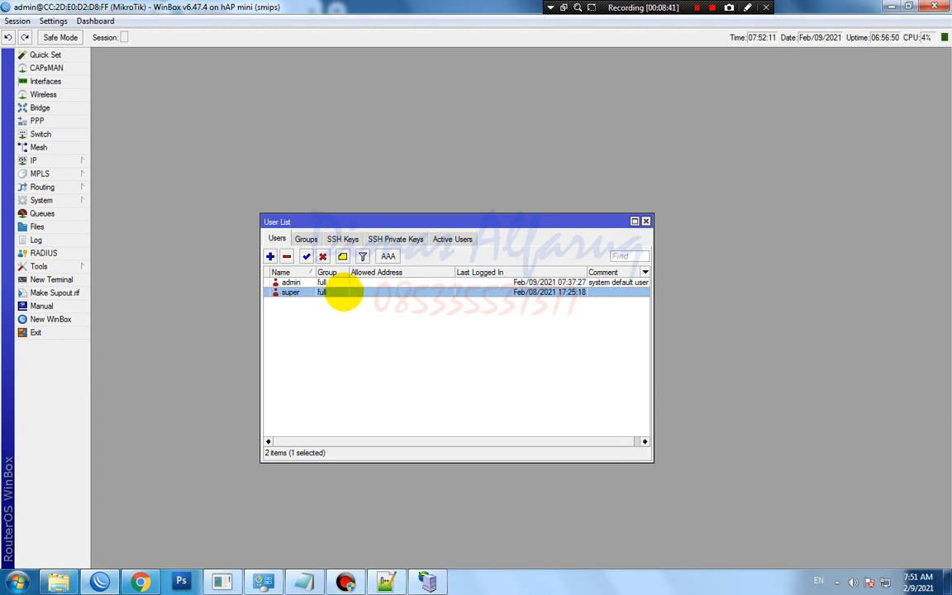
{"action": "left_click", "coordinate": [289, 283]}
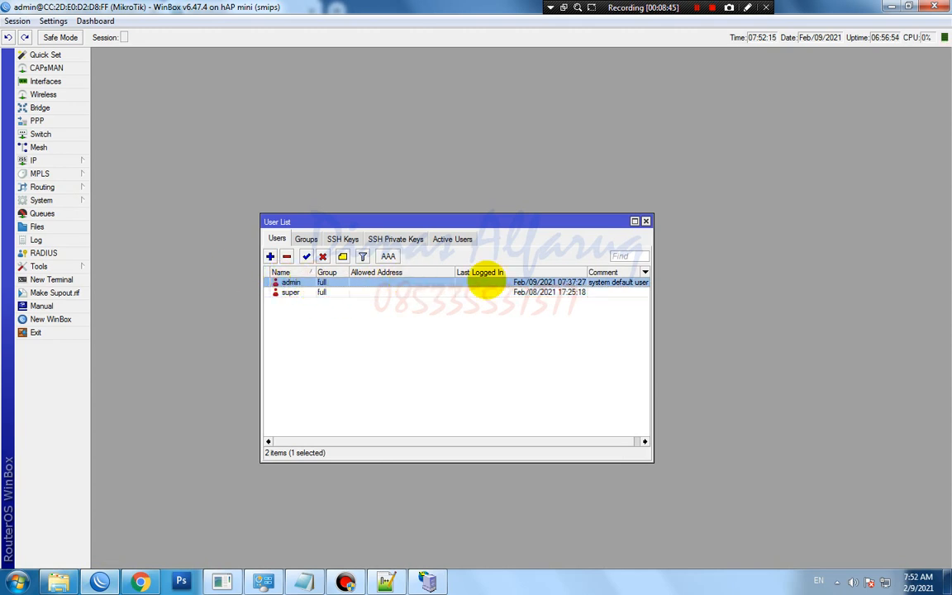
{"action": "left_click", "coordinate": [301, 292]}
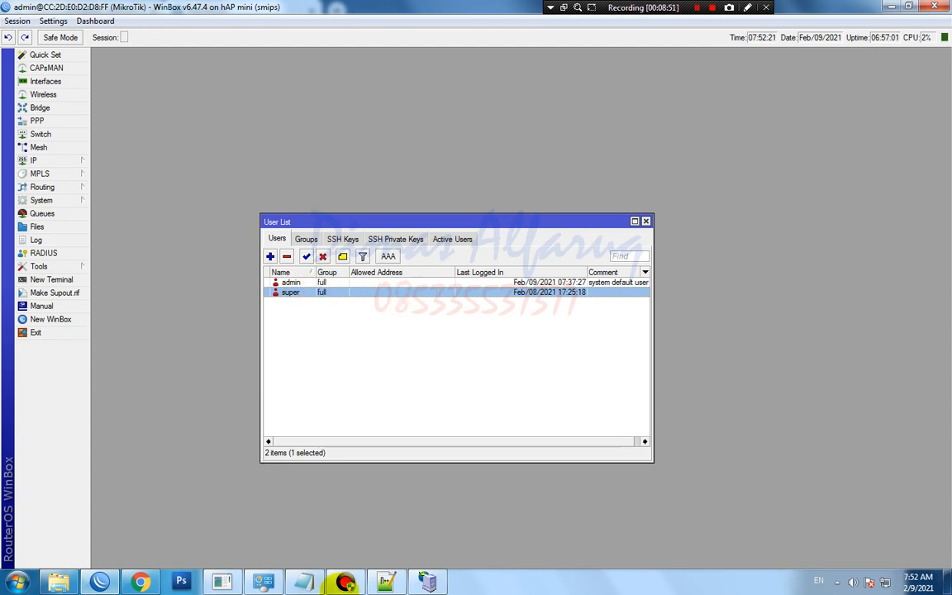
{"action": "left_click", "coordinate": [141, 583]}
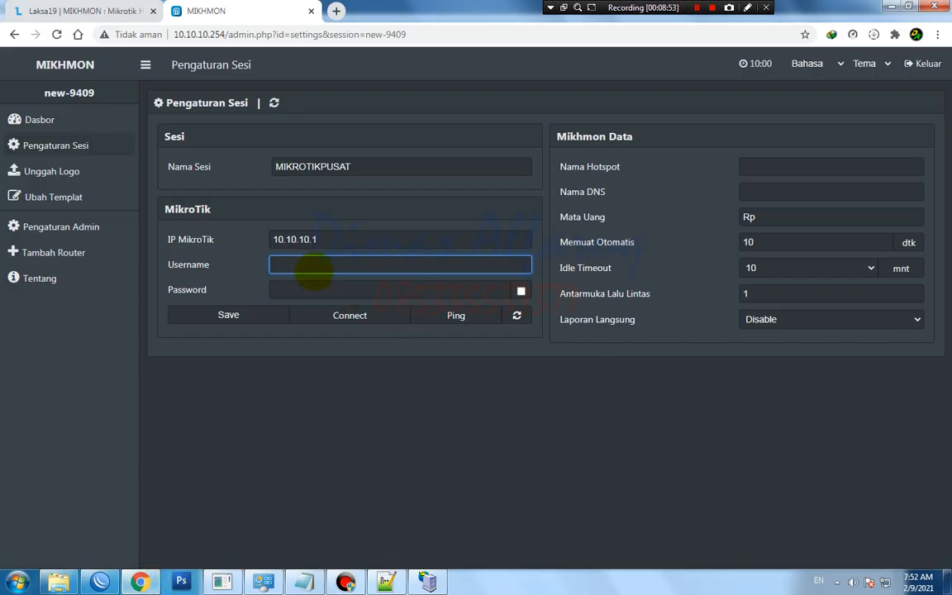
Enter router username super and the router password, showing the password in plain text.
{"action": "left_click", "coordinate": [314, 266]}
{"action": "type", "text": "super"}
{"action": "key", "text": "Tab"}
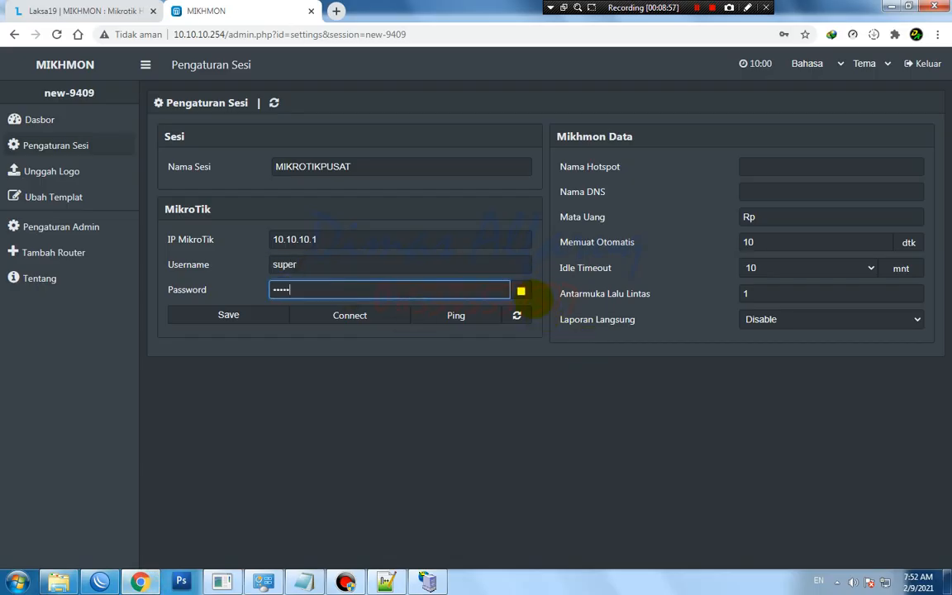
{"action": "left_click", "coordinate": [521, 291]}
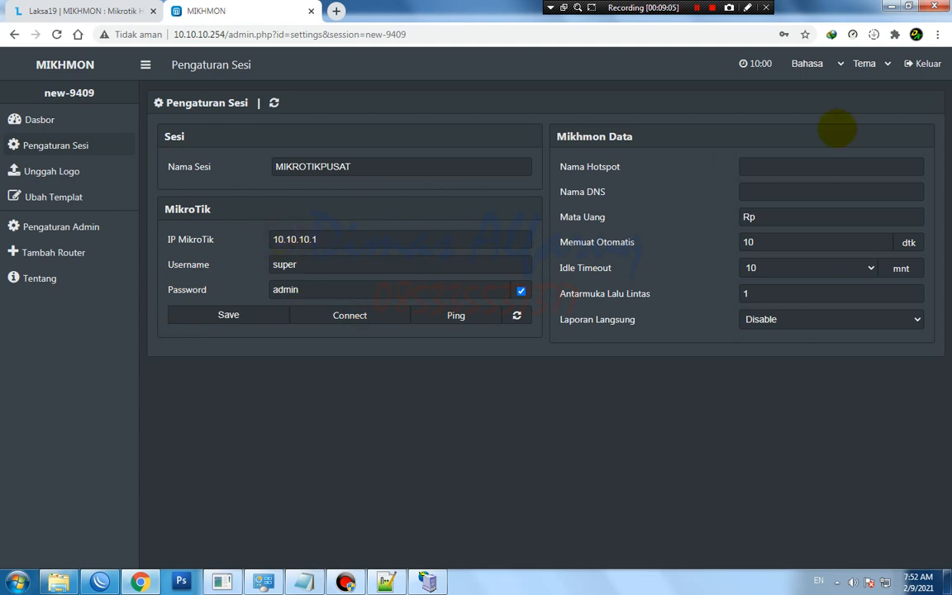
Fill in the Nama Hotspot field, then switch to WinBox to find the DNS name.
{"action": "left_click", "coordinate": [761, 164]}
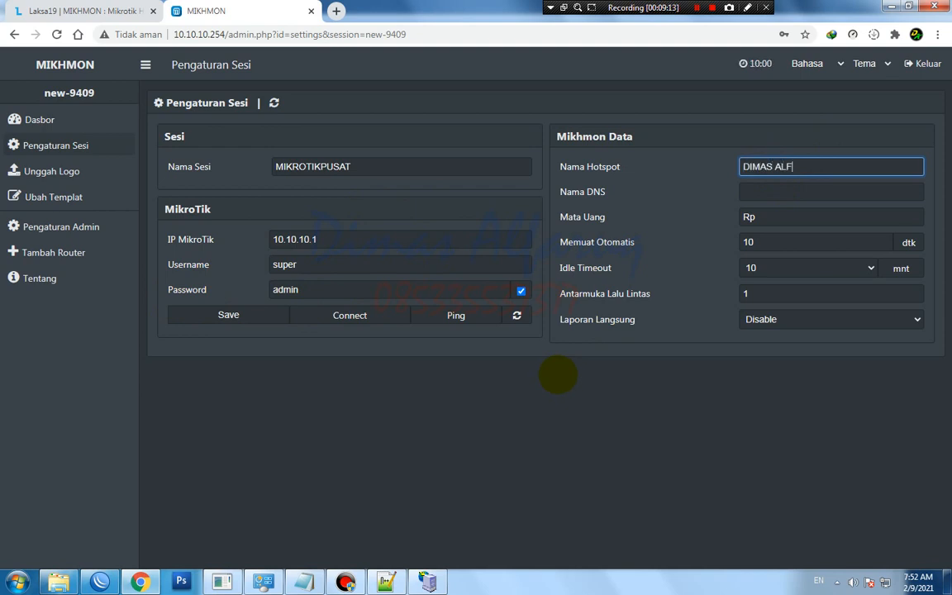
{"action": "key", "text": "Tab"}
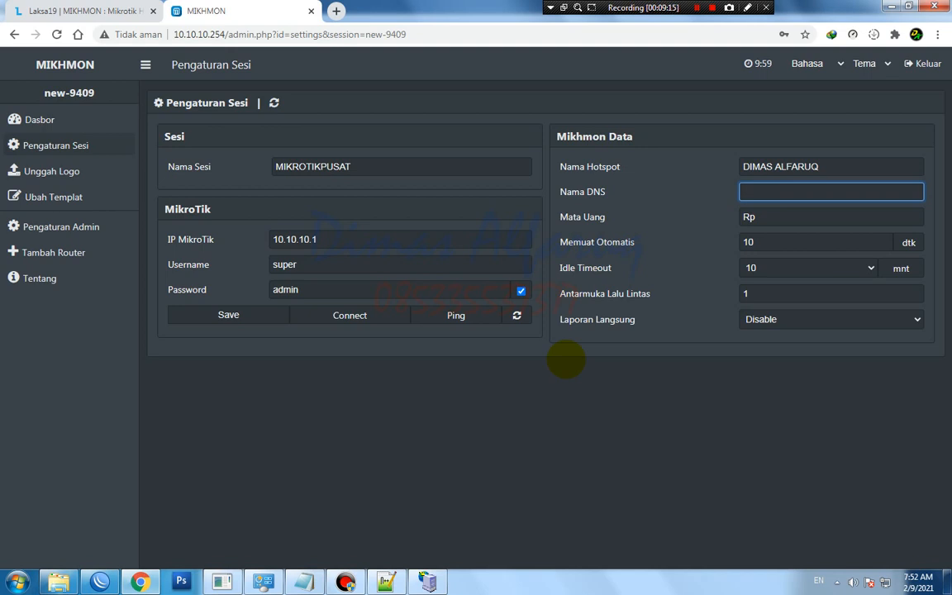
{"action": "key", "text": "alt+Tab"}
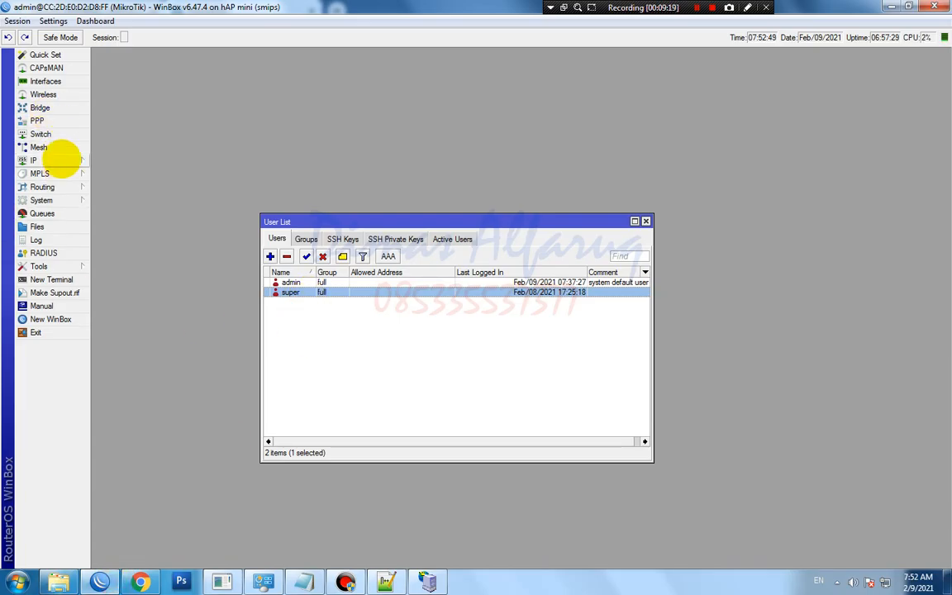
Copy the DNS Name from hotspot server profile hsprof1 and paste it into Mikhmon's Nama DNS.
{"action": "left_click", "coordinate": [61, 158]}
{"action": "left_click", "coordinate": [110, 280]}
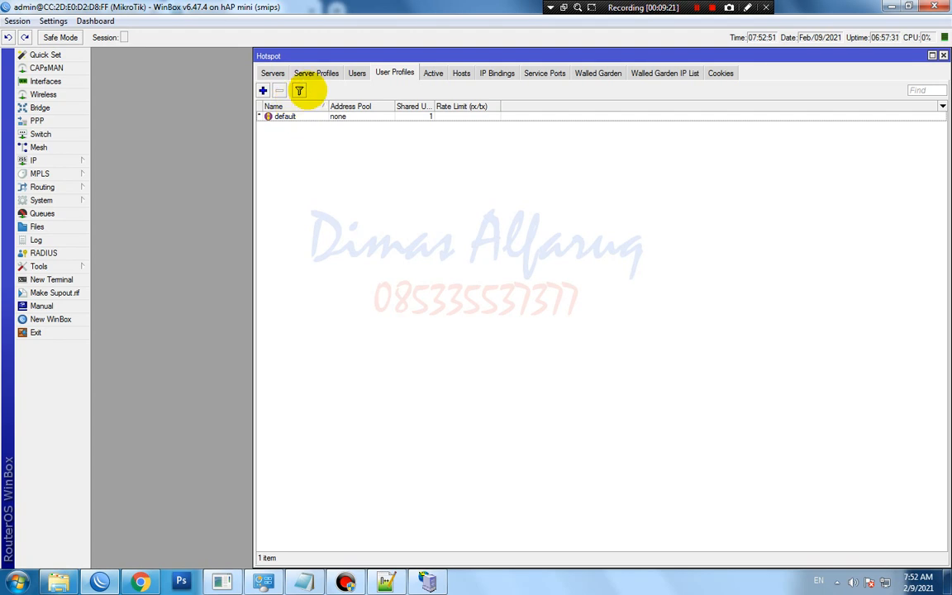
{"action": "left_click", "coordinate": [317, 73]}
{"action": "double_click", "coordinate": [351, 126]}
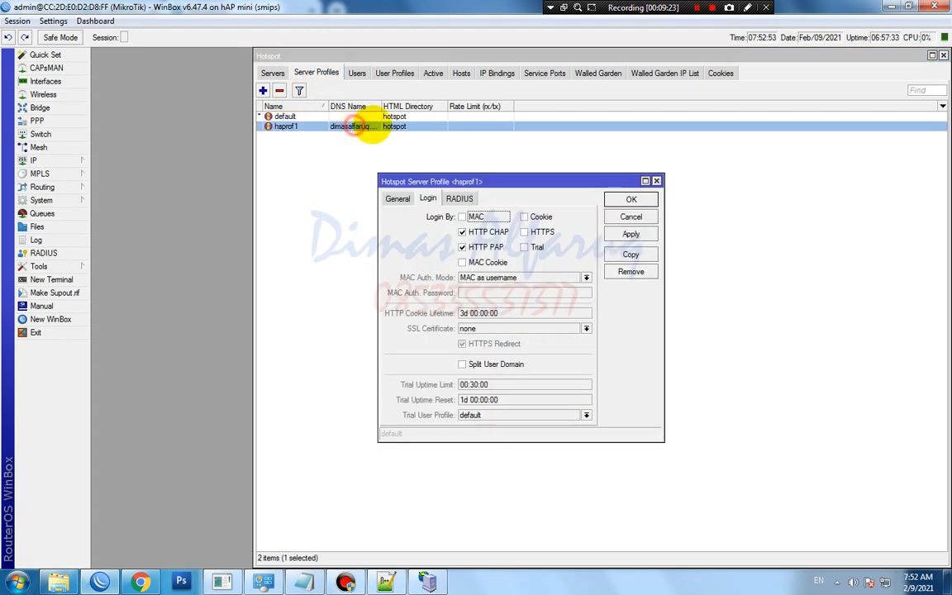
{"action": "left_click", "coordinate": [397, 198]}
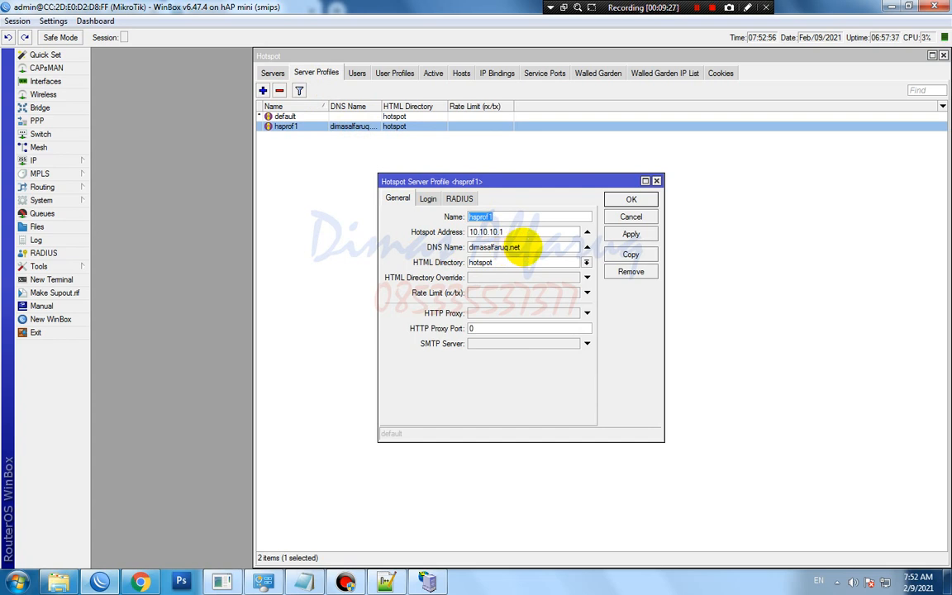
{"action": "double_click", "coordinate": [496, 247]}
{"action": "right_click", "coordinate": [503, 253]}
{"action": "left_click", "coordinate": [514, 275]}
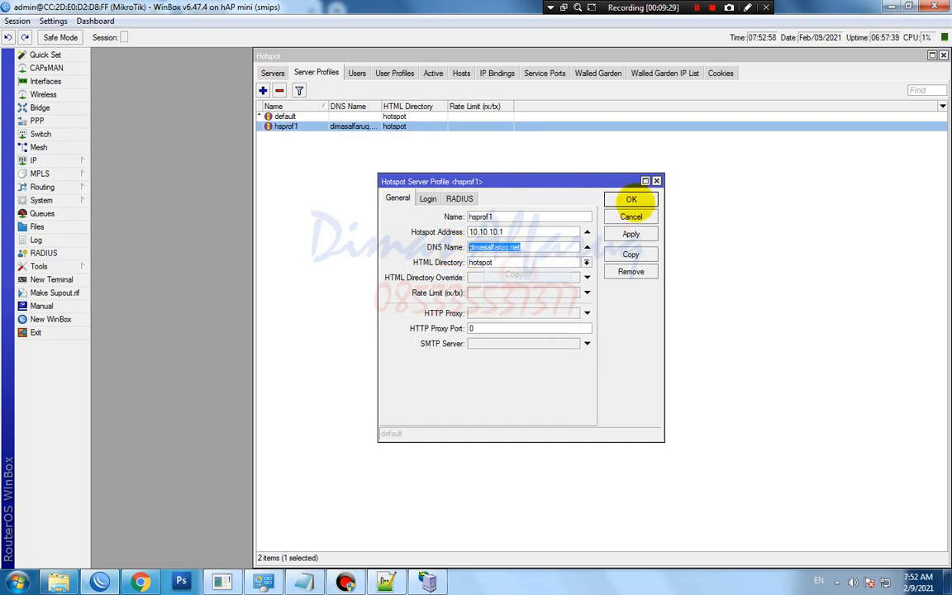
{"action": "left_click", "coordinate": [631, 199]}
{"action": "left_click", "coordinate": [140, 582]}
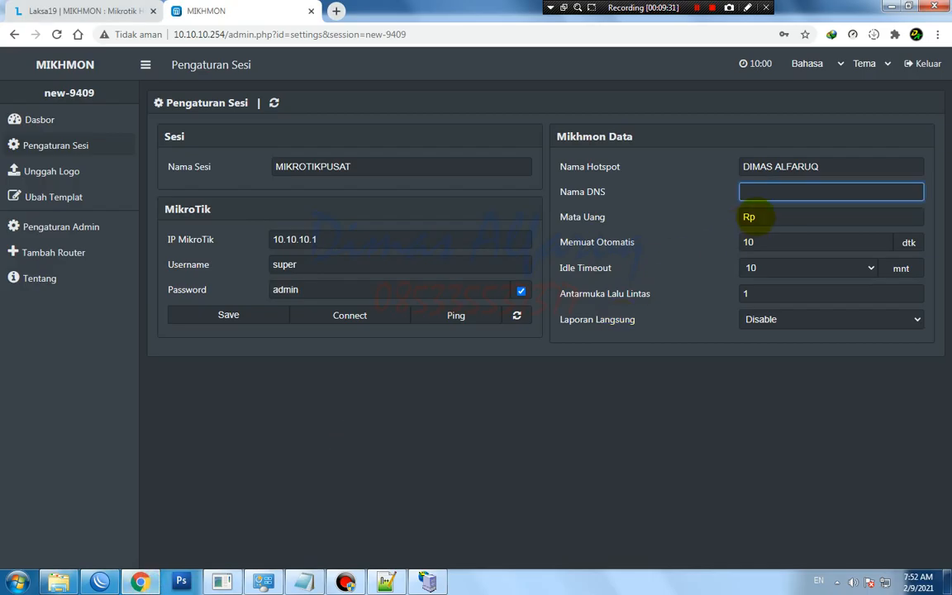
{"action": "key", "text": "ctrl+v"}
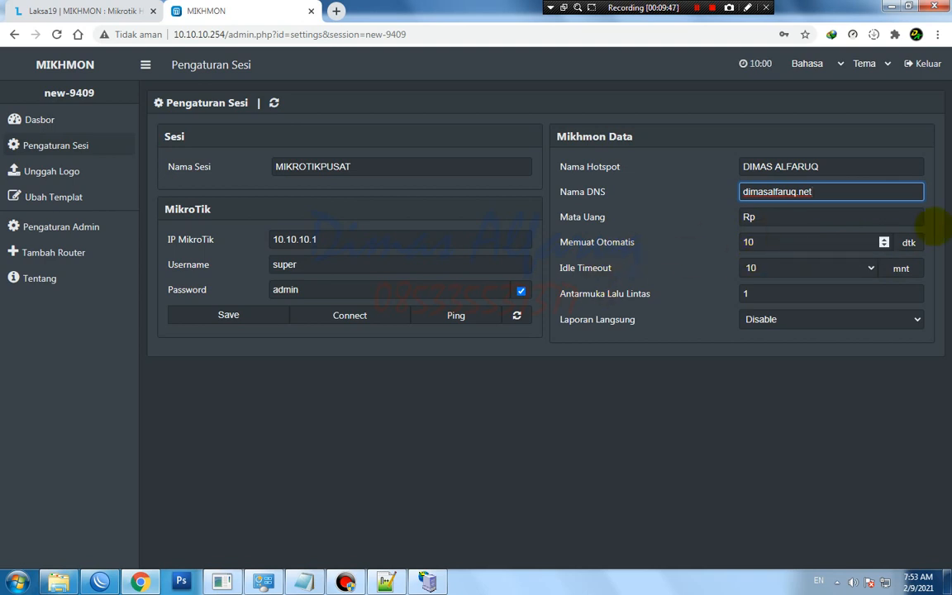
Keep Memuat Otomatis at 10 seconds and Idle Timeout at 10 minutes.
{"action": "left_click", "coordinate": [884, 239]}
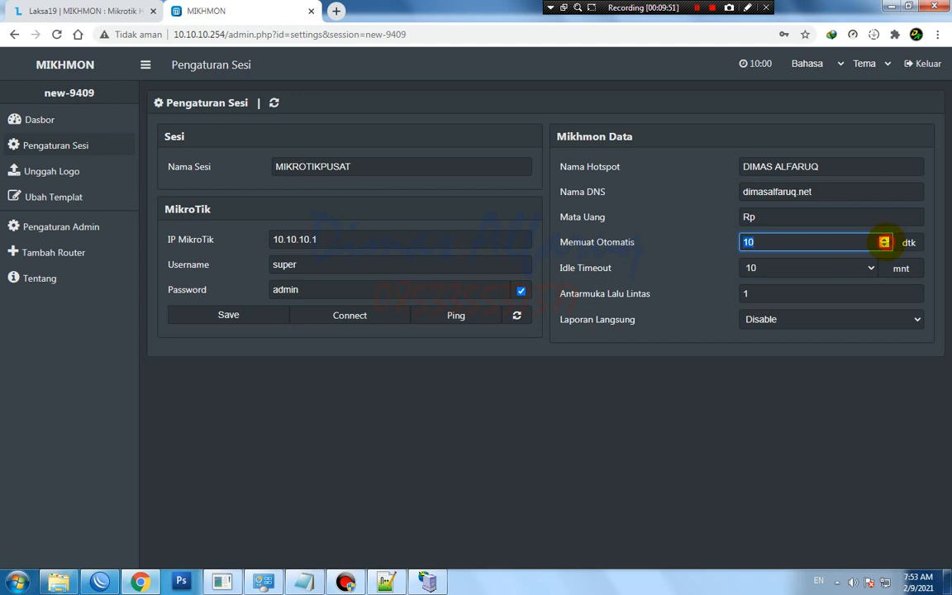
{"action": "left_click", "coordinate": [665, 392]}
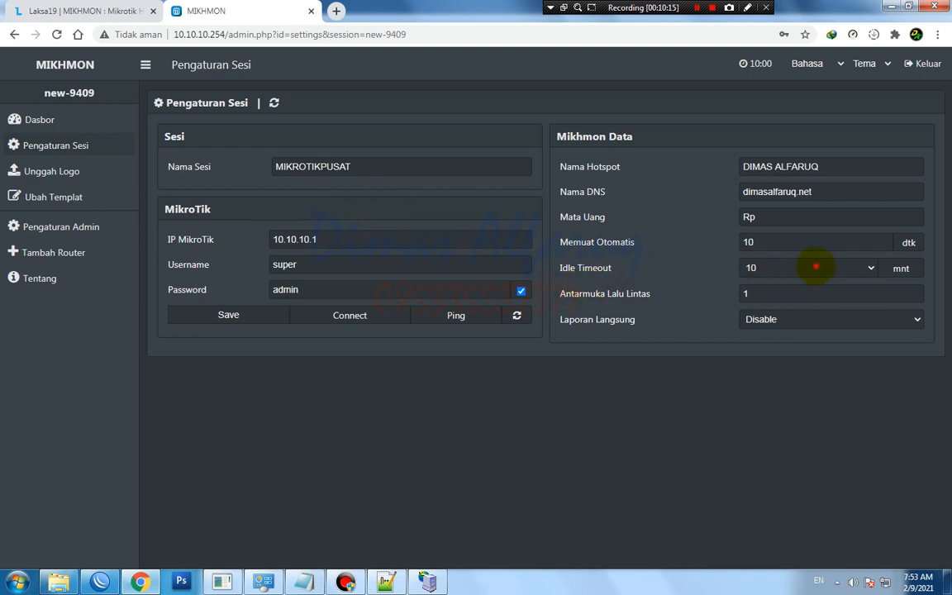
{"action": "left_click", "coordinate": [815, 266]}
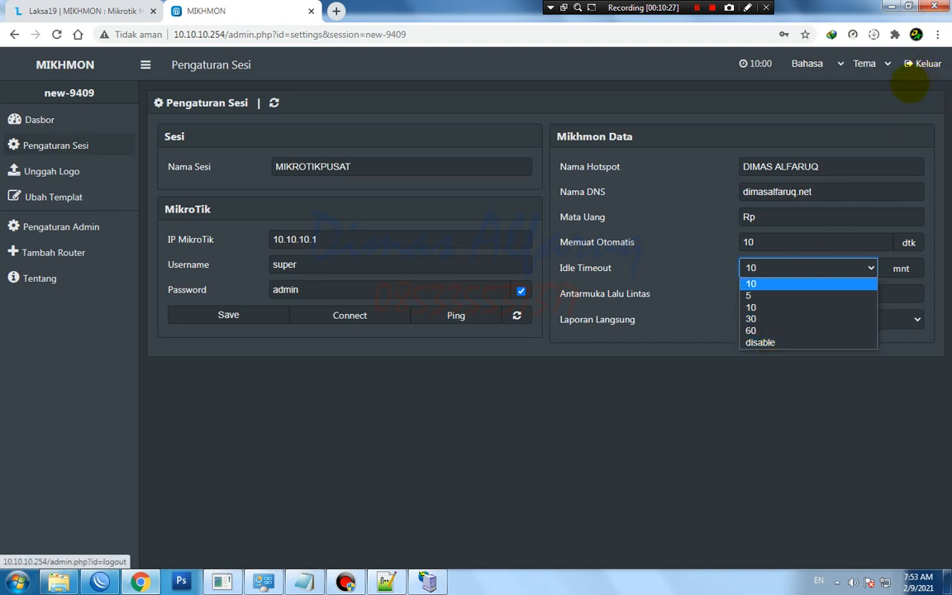
{"action": "left_click", "coordinate": [751, 269]}
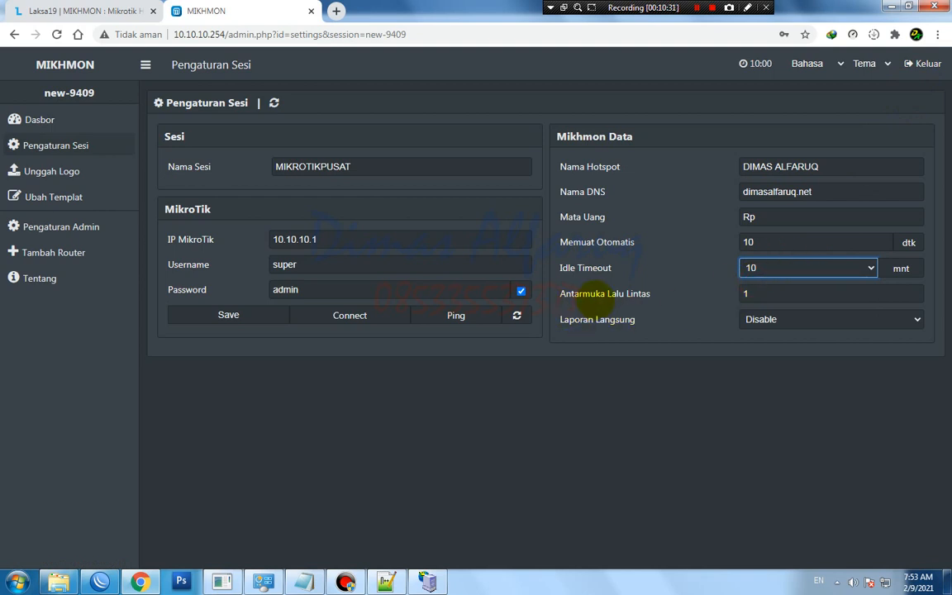
{"action": "left_click", "coordinate": [625, 297]}
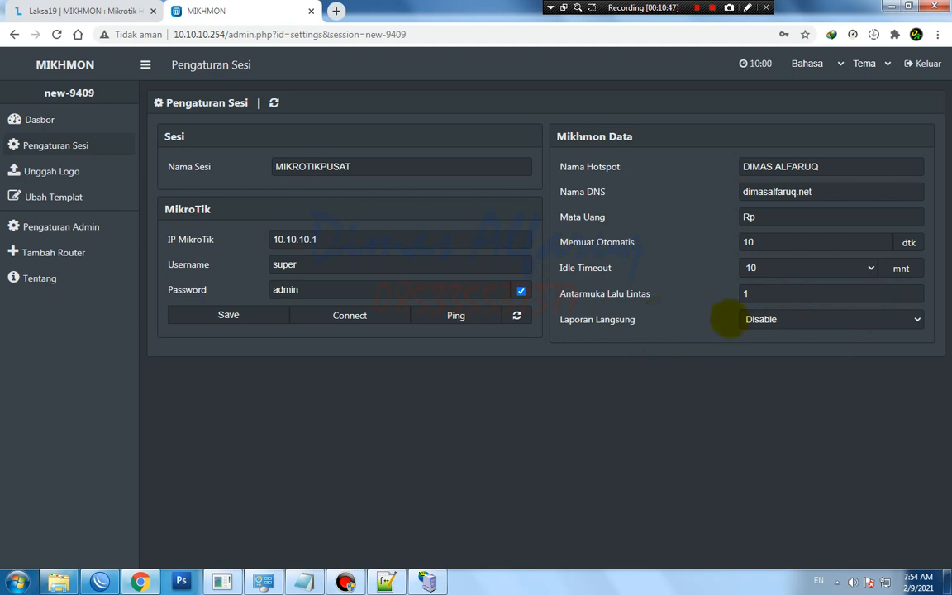
Set Laporan Langsung (live report) to Enable.
{"action": "left_click", "coordinate": [758, 319]}
{"action": "left_click", "coordinate": [754, 348]}
{"action": "left_click", "coordinate": [756, 318]}
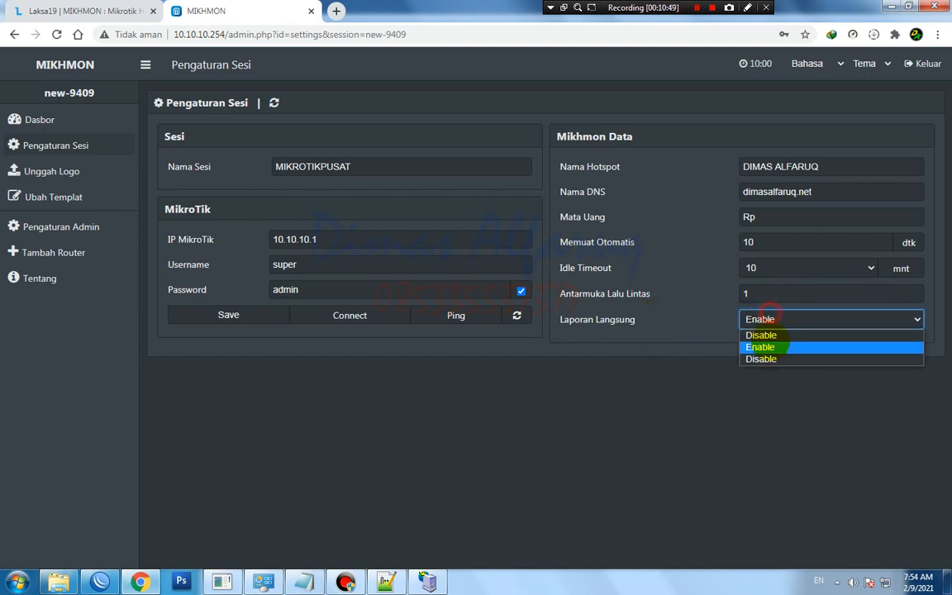
{"action": "left_click", "coordinate": [748, 357]}
{"action": "left_click", "coordinate": [758, 319]}
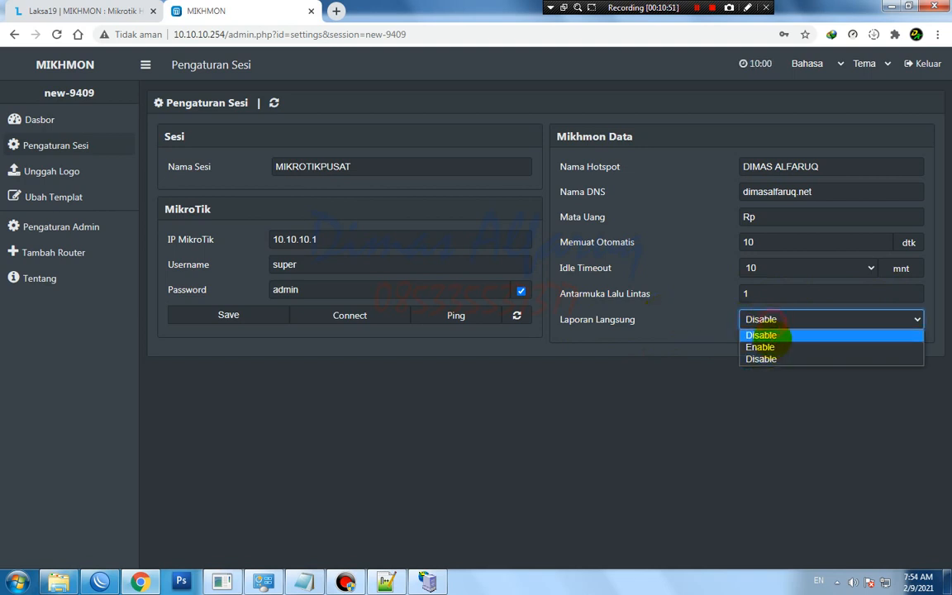
{"action": "left_click", "coordinate": [760, 347]}
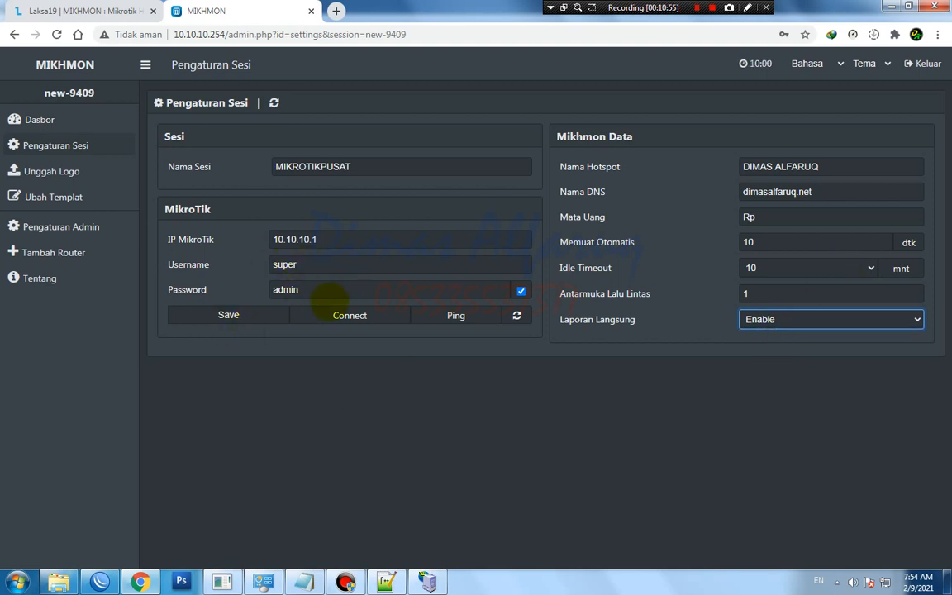
Save and connect to MIKROTIKPUSAT, loading the hAP mini dashboard on RouterOS 6.47.4.
{"action": "left_click", "coordinate": [252, 314]}
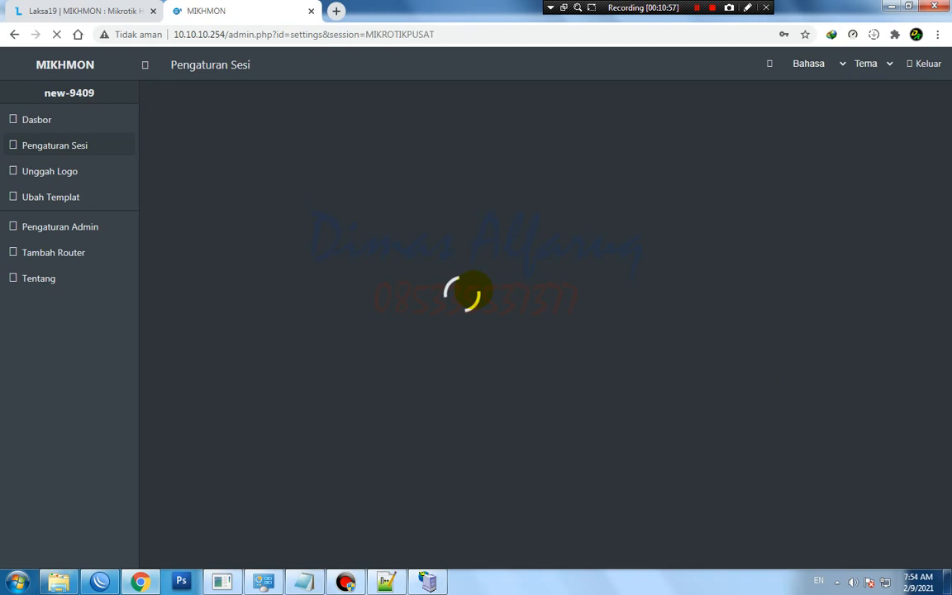
{"action": "left_click", "coordinate": [363, 318]}
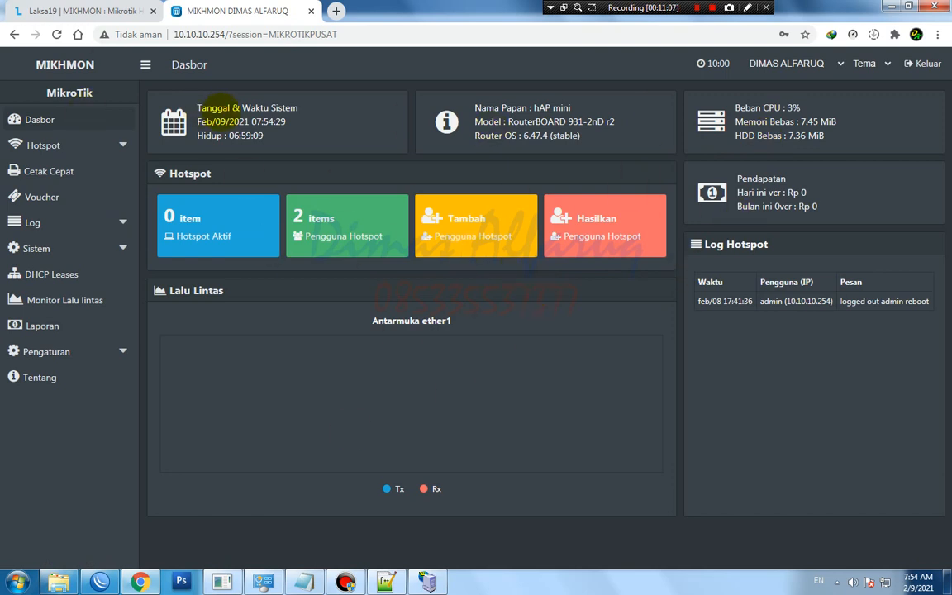
{"action": "left_click_drag", "start_coordinate": [229, 136], "coordinate": [264, 135]}
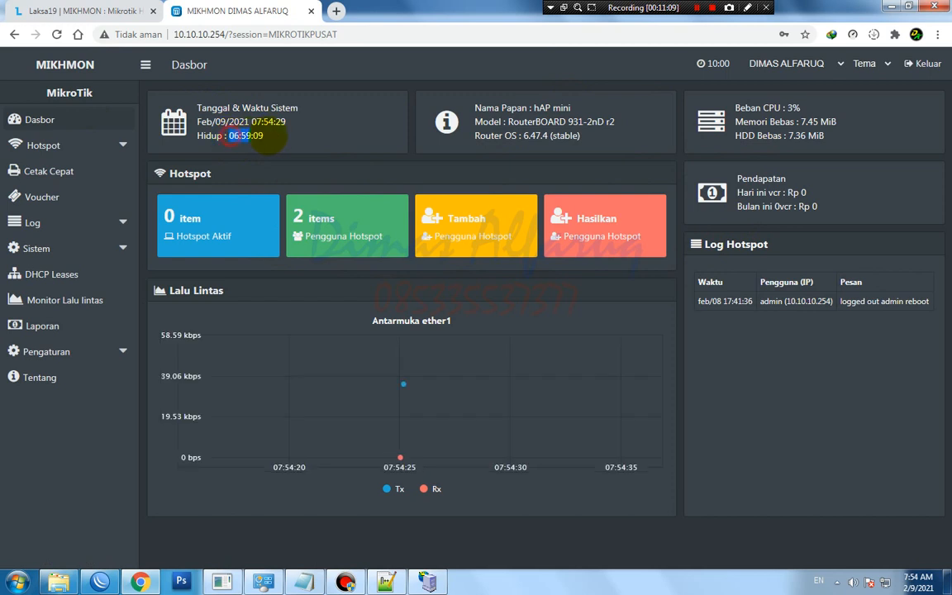
{"action": "left_click_drag", "start_coordinate": [586, 125], "coordinate": [590, 138]}
{"action": "left_click", "coordinate": [591, 139]}
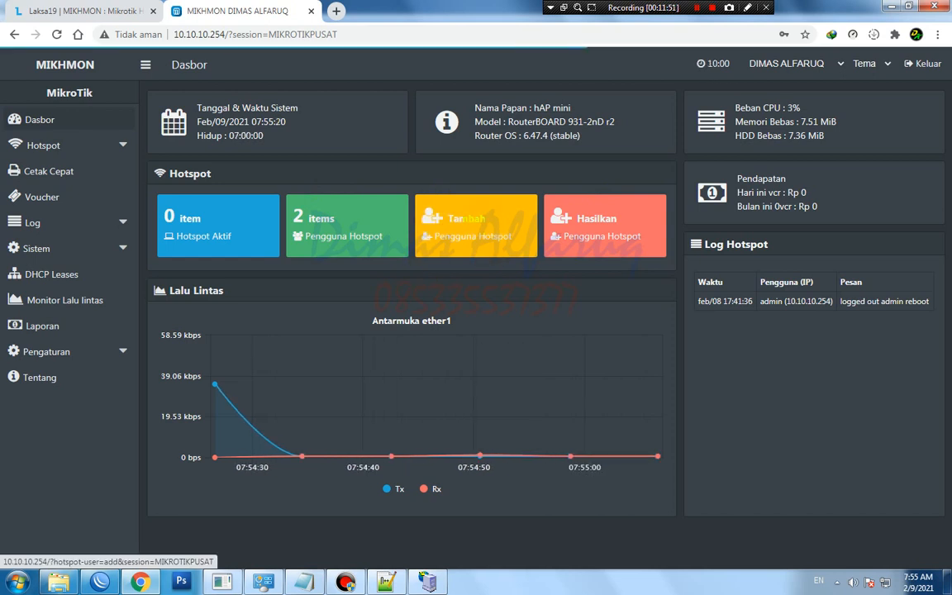
Look over the add-user and generate-users forms, then return to Dasbor.
{"action": "left_click", "coordinate": [436, 195]}
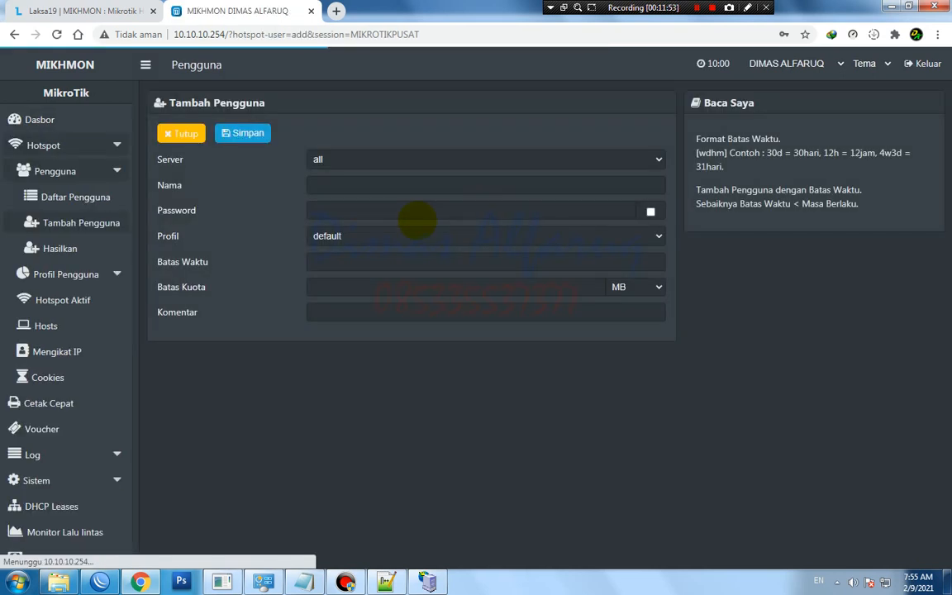
{"action": "left_click", "coordinate": [40, 120]}
{"action": "left_click", "coordinate": [559, 217]}
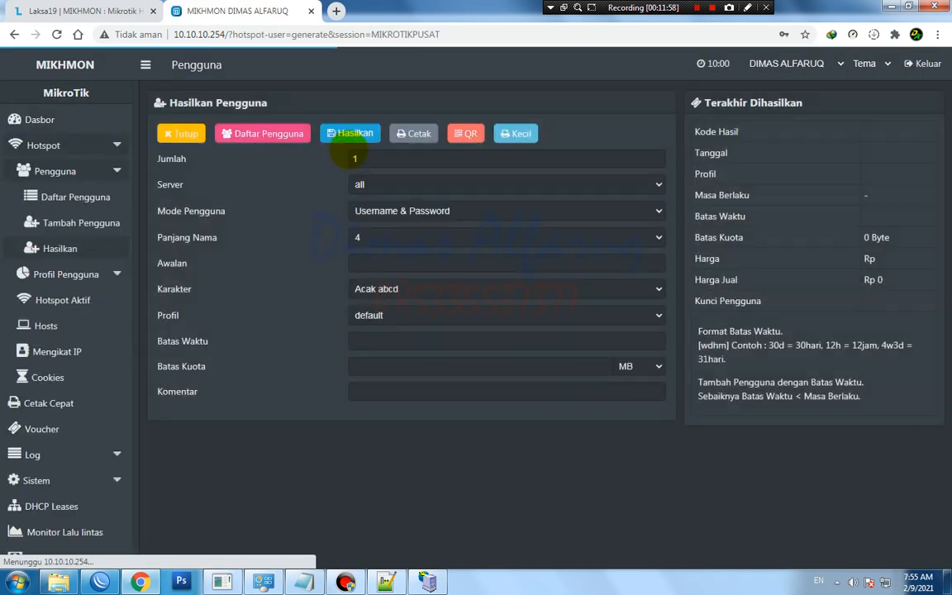
{"action": "double_click", "coordinate": [379, 159]}
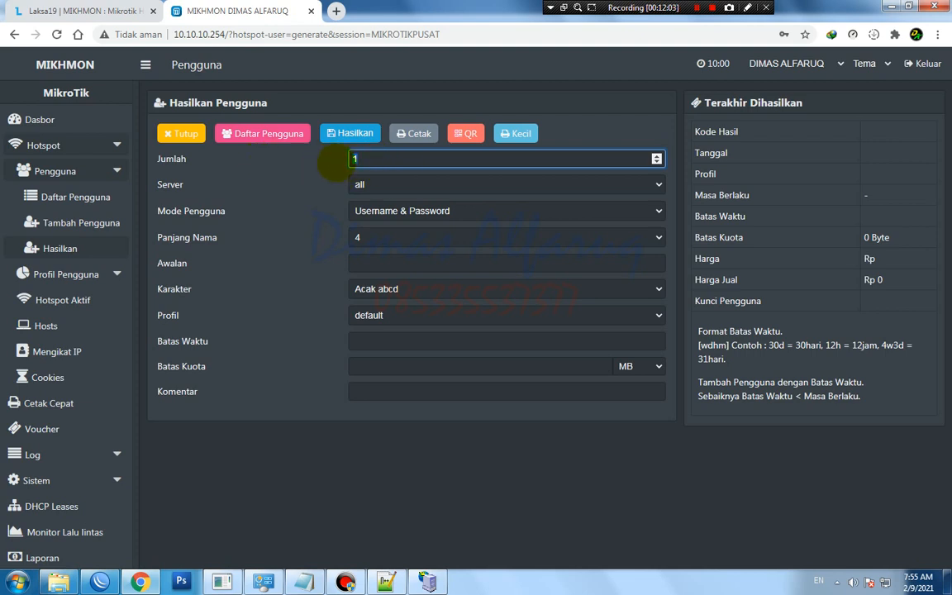
{"action": "left_click", "coordinate": [36, 116]}
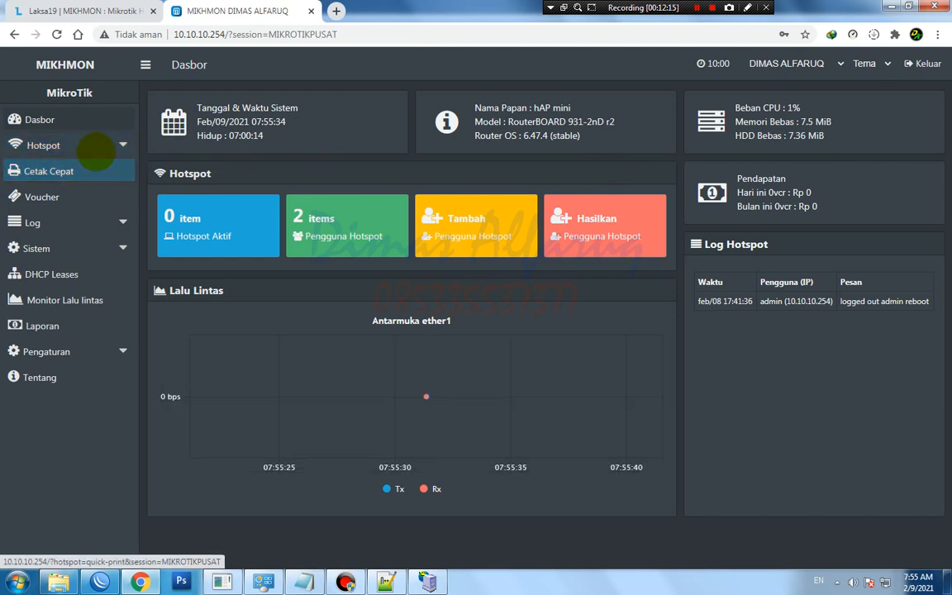
Open Hotspot > Profil Pengguna > Daftar Profil, showing only the default profile.
{"action": "left_click", "coordinate": [96, 149]}
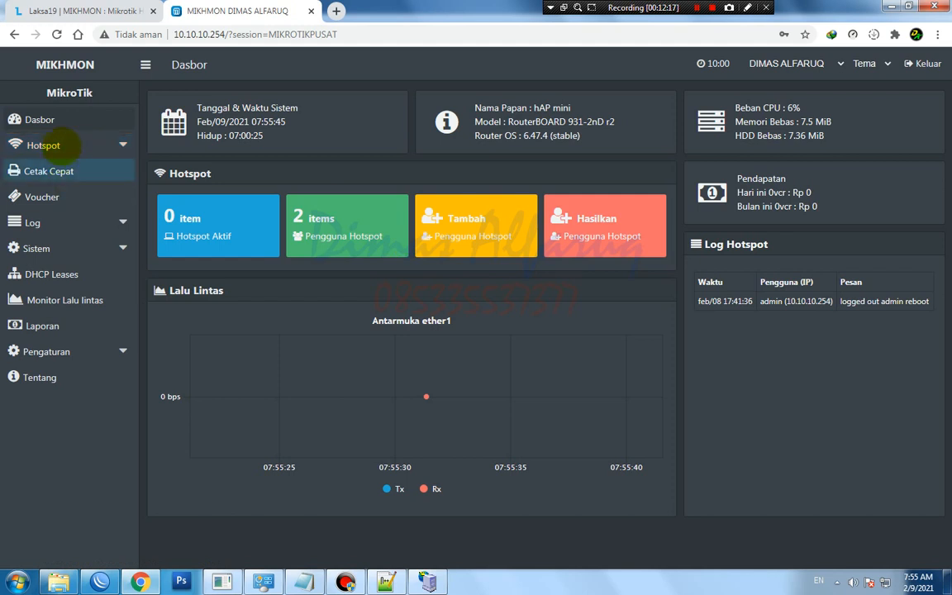
{"action": "left_click", "coordinate": [78, 145]}
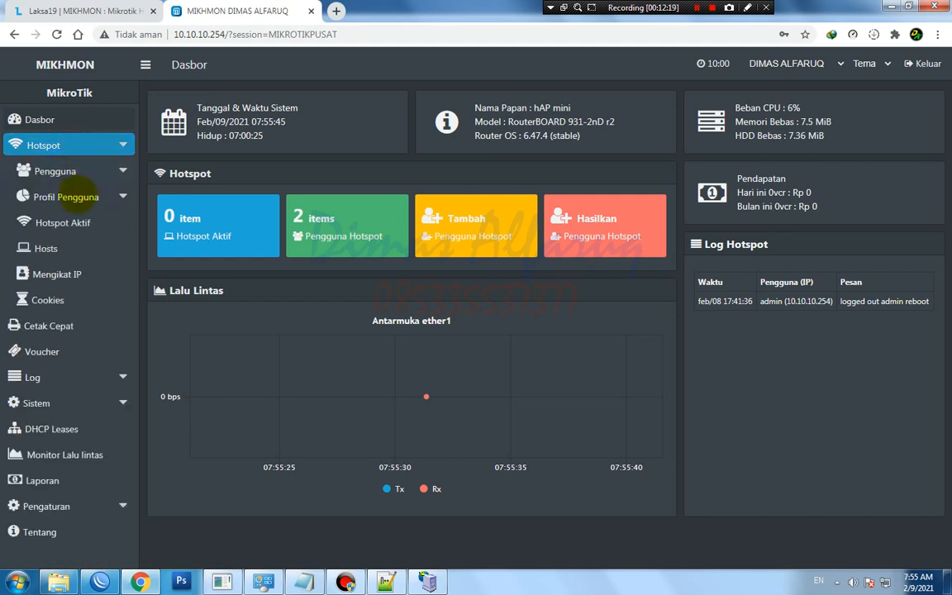
{"action": "left_click", "coordinate": [87, 197]}
{"action": "left_click", "coordinate": [71, 222]}
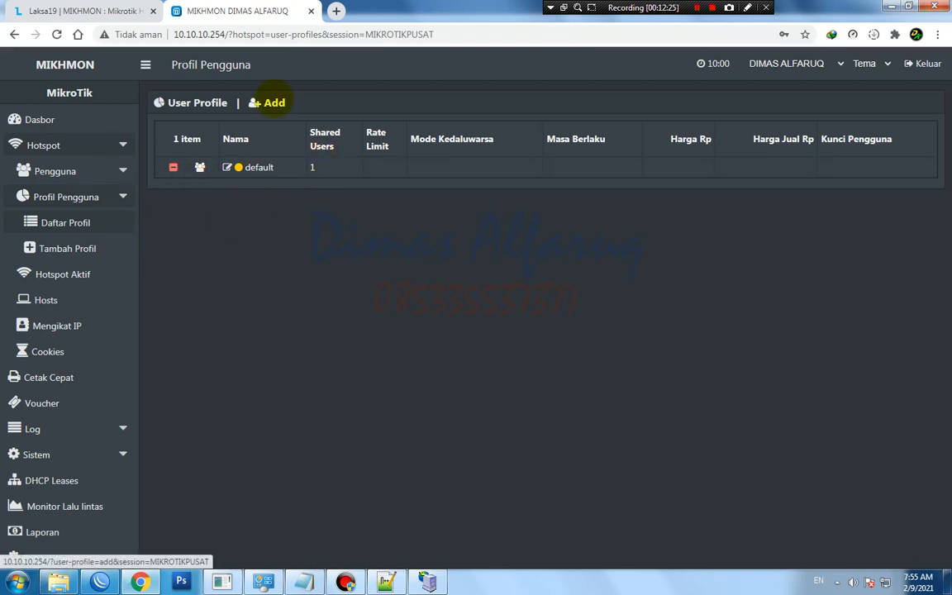
Start a new user profile named HARIAN-5000 with rate limit 1m/2m.
{"action": "left_click", "coordinate": [274, 102]}
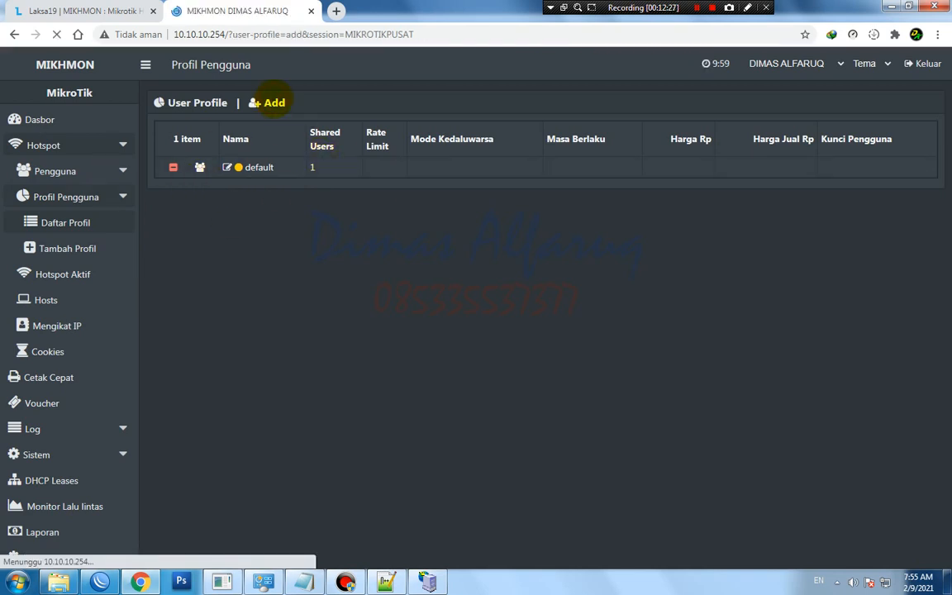
{"action": "left_click", "coordinate": [396, 158]}
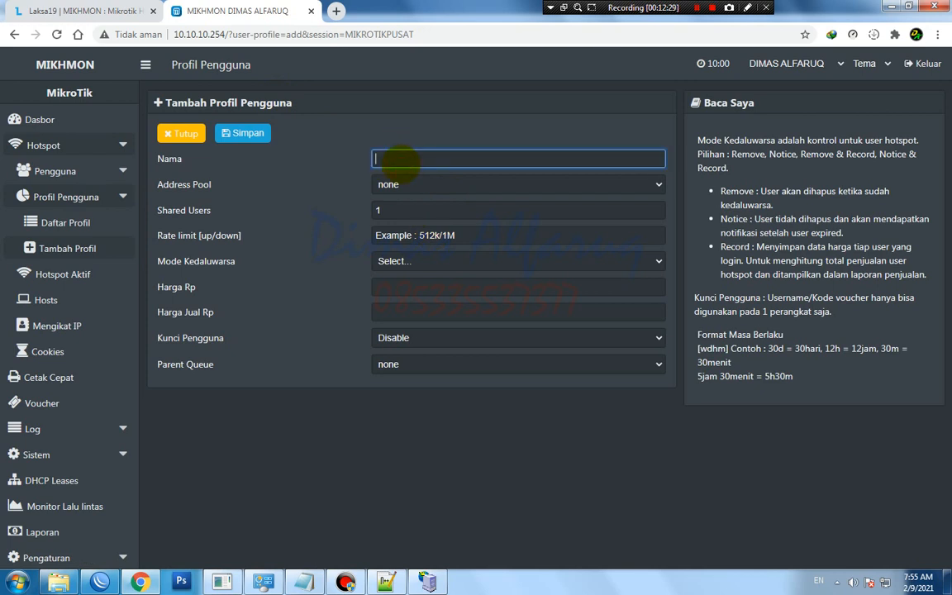
{"action": "type", "text": "HARIAN-5000"}
{"action": "key", "text": "Tab"}
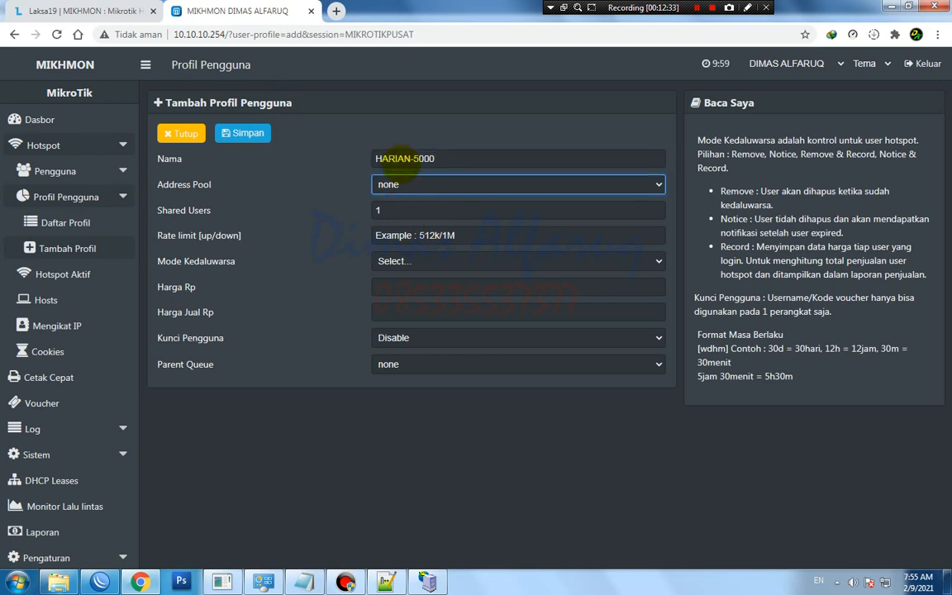
{"action": "key", "text": "Tab"}
{"action": "key", "text": "Tab"}
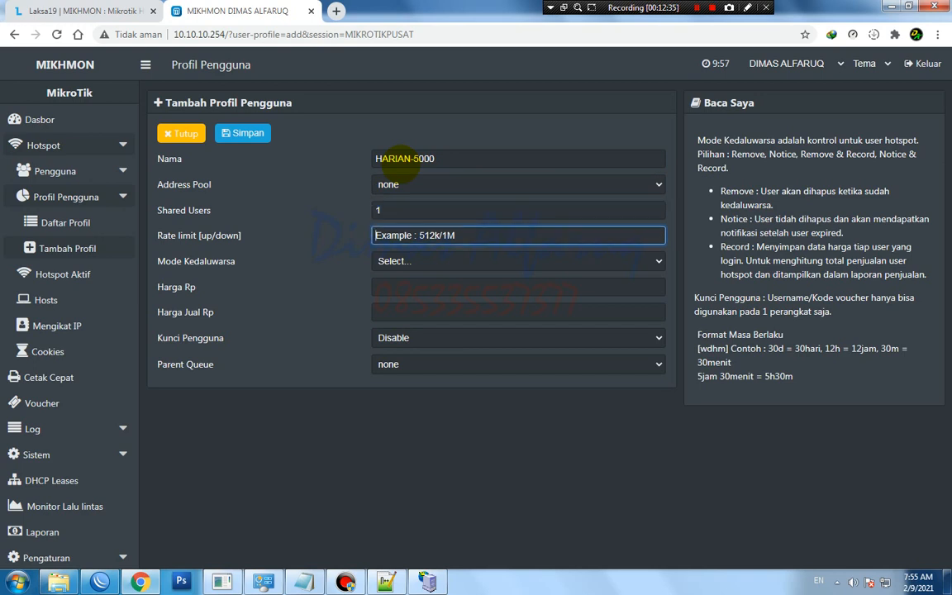
{"action": "type", "text": "1m/2m"}
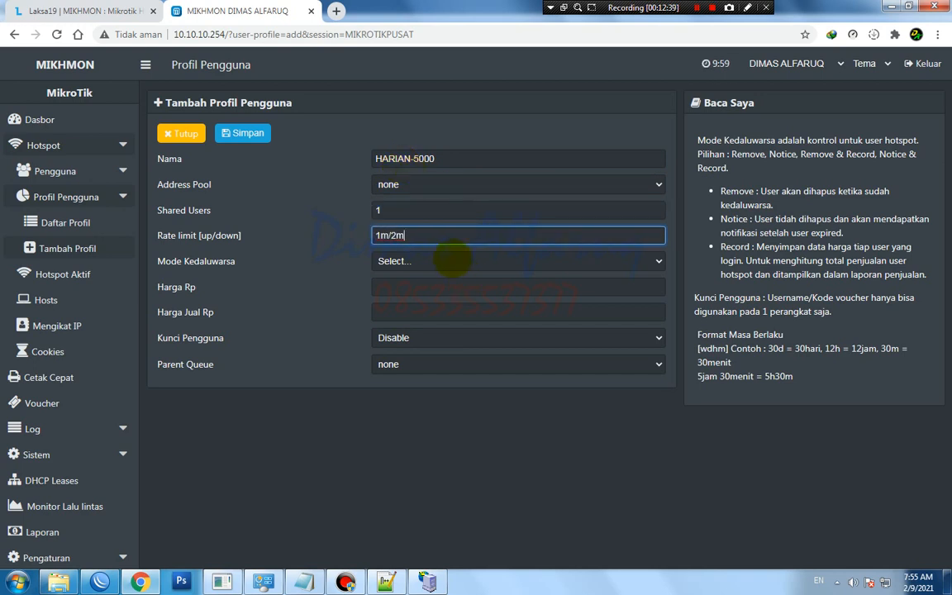
Choose Remove & Record as the profile's Mode Kedaluwarsa.
{"action": "left_click", "coordinate": [452, 260]}
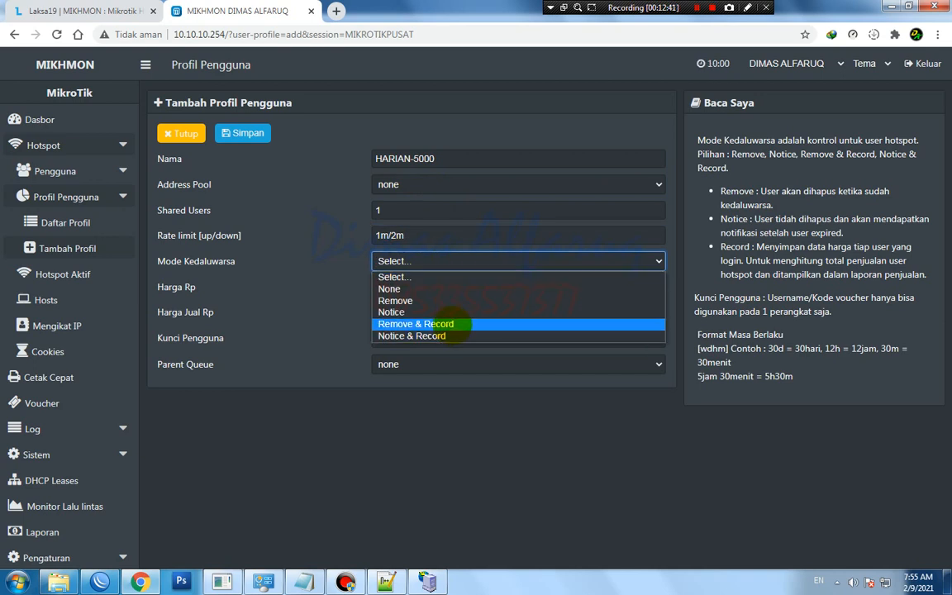
{"action": "left_click", "coordinate": [452, 324]}
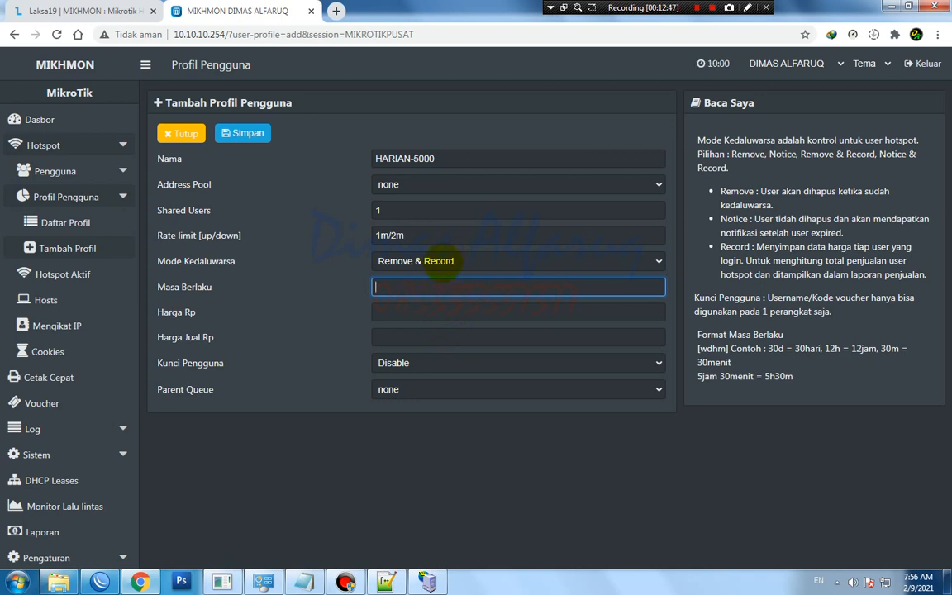
{"action": "left_click", "coordinate": [438, 261]}
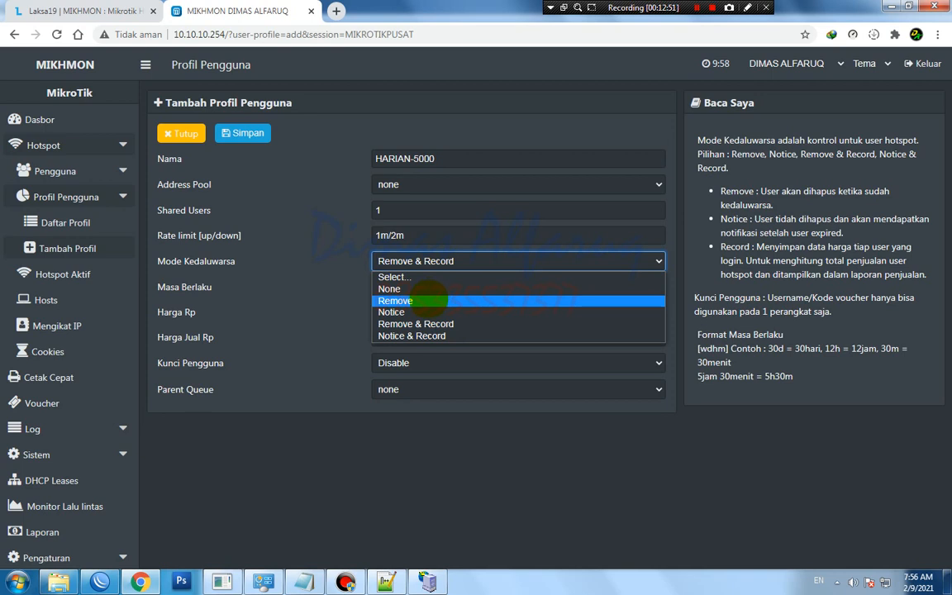
{"action": "left_click", "coordinate": [458, 453]}
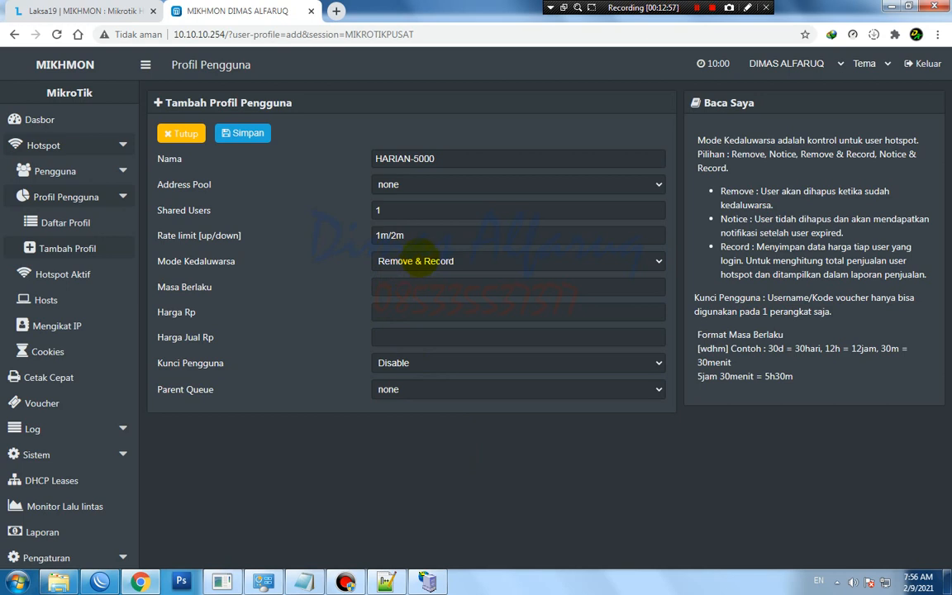
{"action": "left_click", "coordinate": [416, 259]}
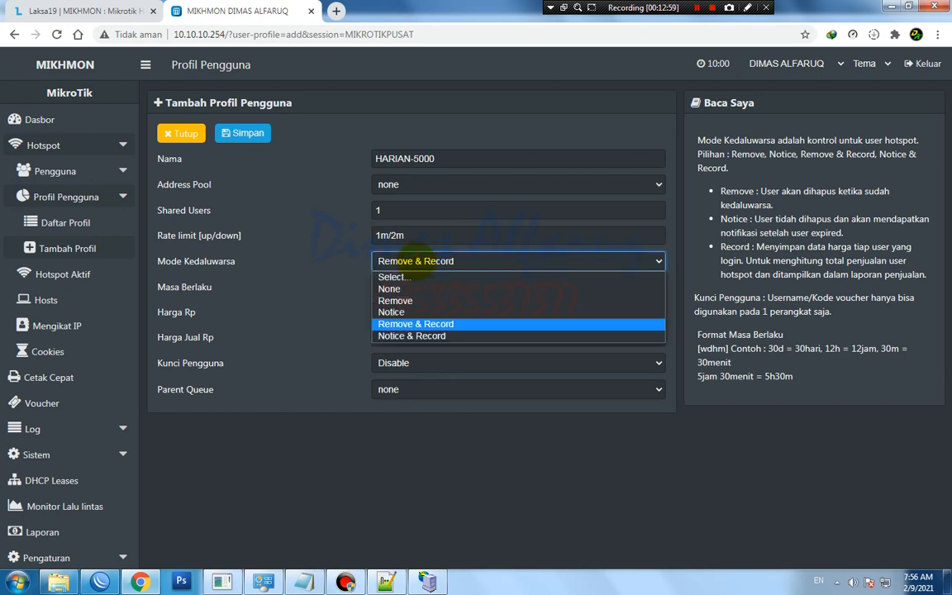
{"action": "left_click", "coordinate": [453, 506]}
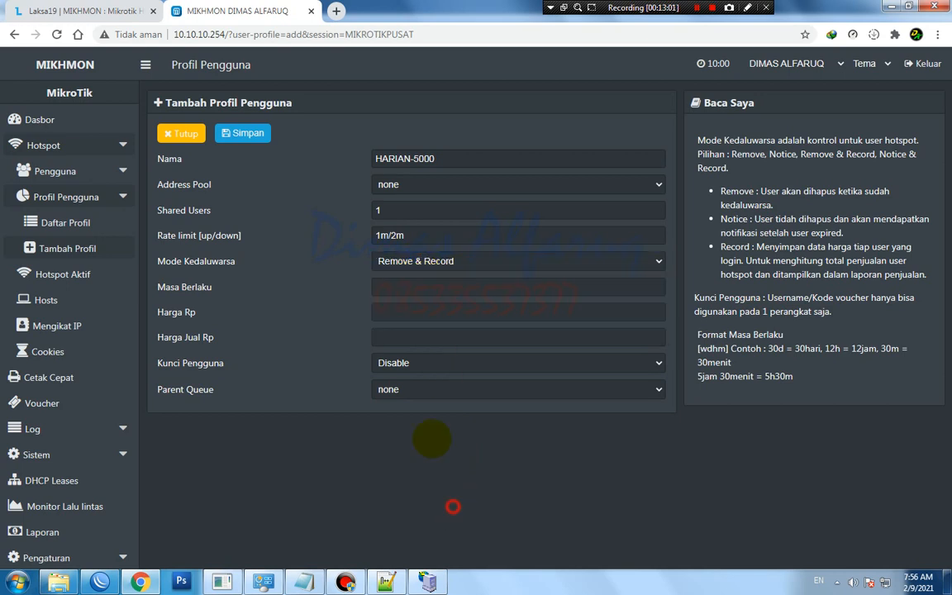
{"action": "left_click", "coordinate": [395, 286]}
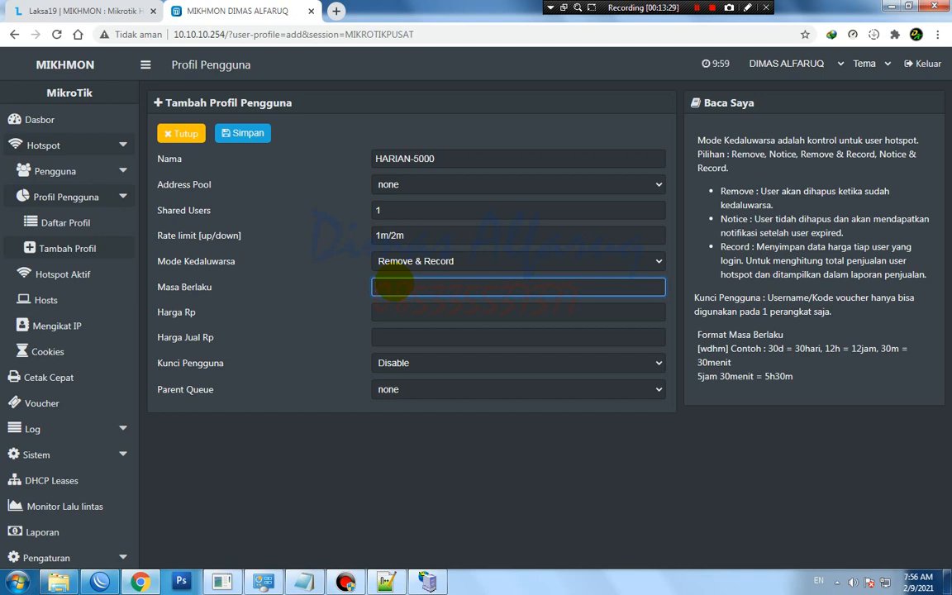
Enter Masa Berlaku 24h5m, Harga Rp 5000 and Harga Jual Rp 5000.
{"action": "type", "text": "24h5m"}
{"action": "key", "text": "Tab"}
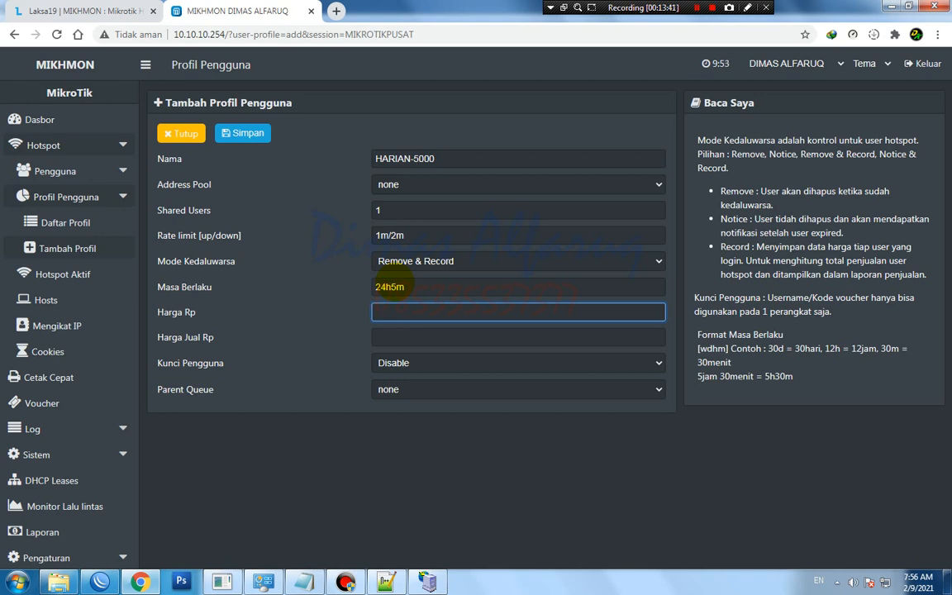
{"action": "type", "text": "5000"}
{"action": "key", "text": "Tab"}
{"action": "type", "text": "50000"}
{"action": "key", "text": "BackSpace"}
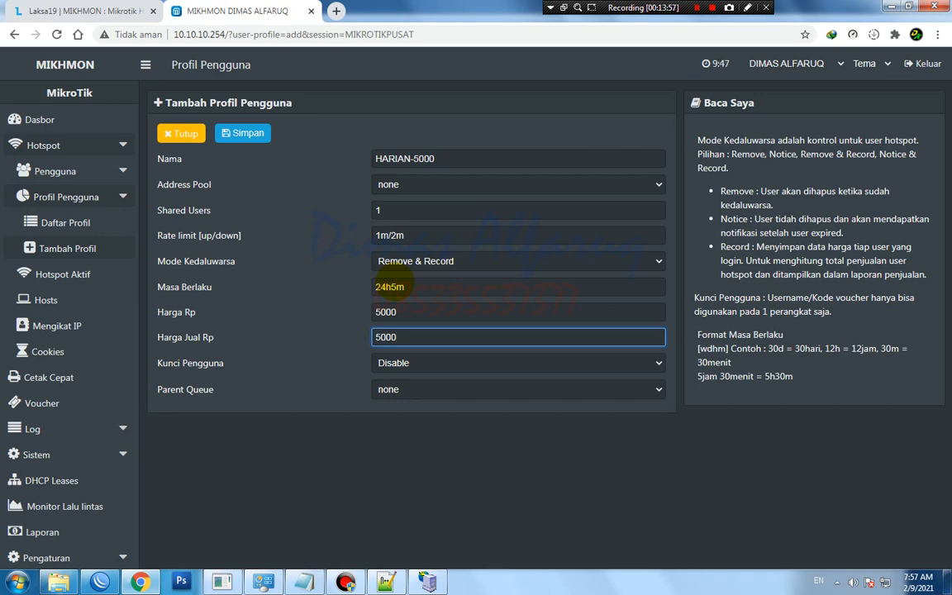
Re-edit the price and selling price fields, leaving both at 5000.
{"action": "left_click", "coordinate": [417, 311]}
{"action": "left_click_drag", "start_coordinate": [429, 307], "coordinate": [240, 314]}
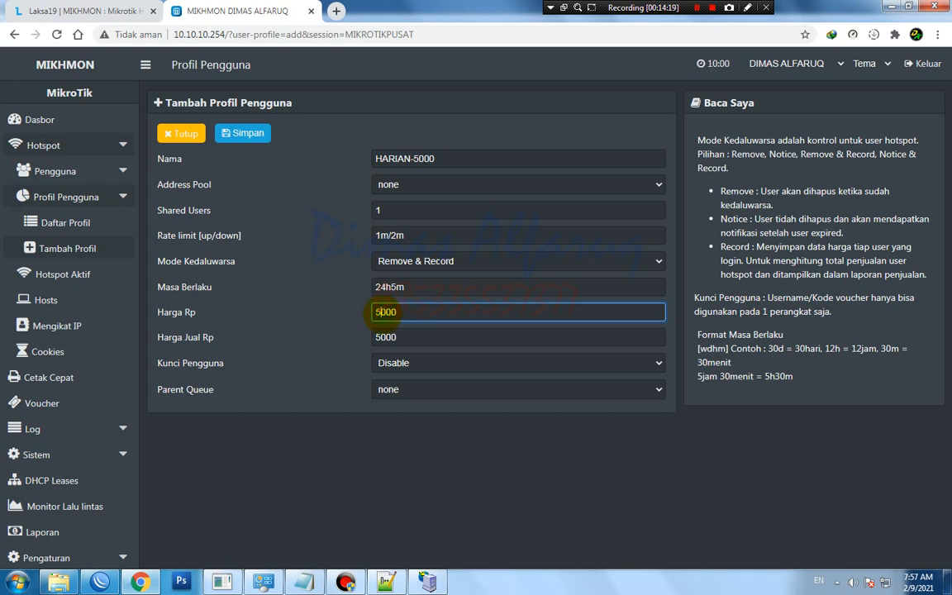
{"action": "key", "text": "BackSpace"}
{"action": "type", "text": "4"}
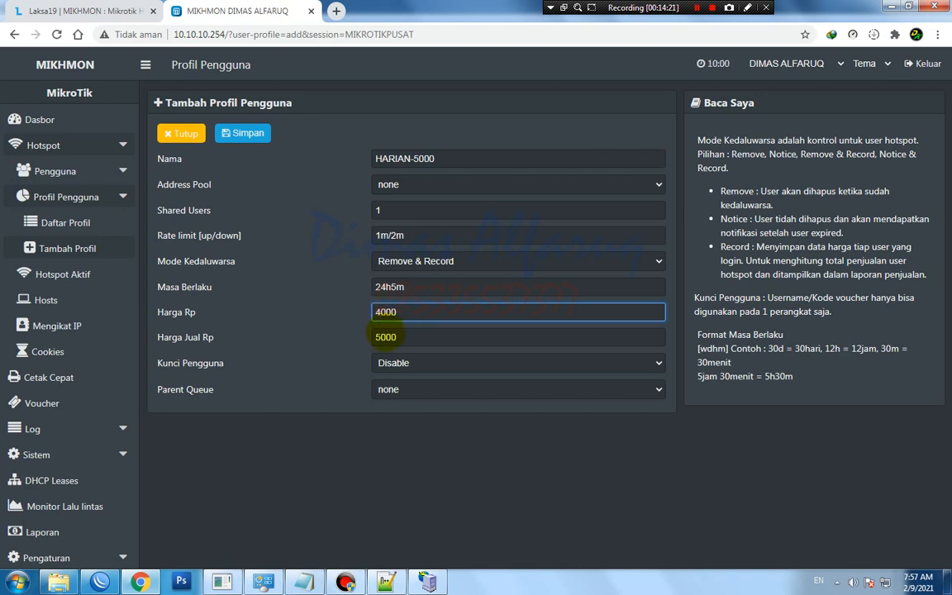
{"action": "left_click", "coordinate": [413, 337]}
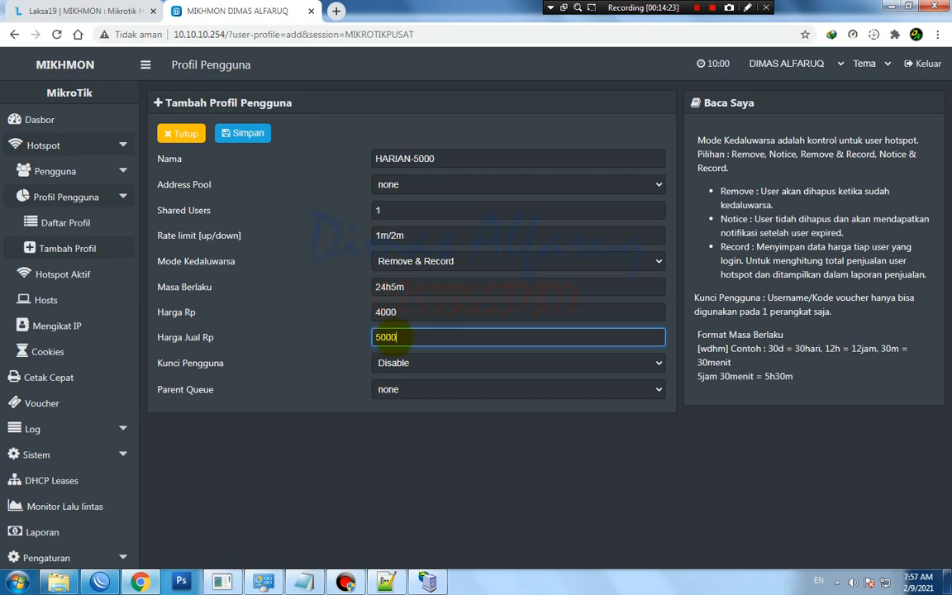
{"action": "left_click_drag", "start_coordinate": [405, 336], "coordinate": [319, 329]}
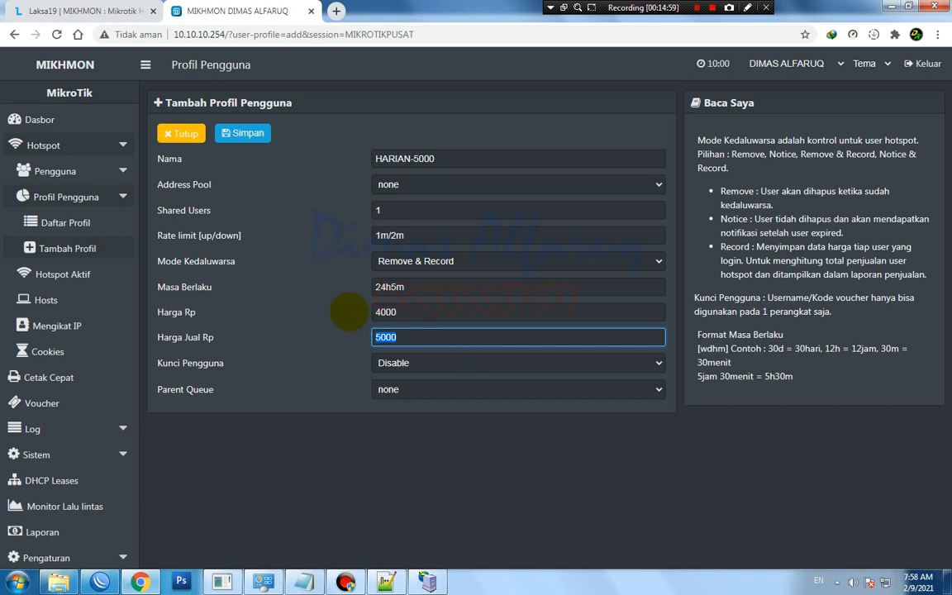
{"action": "key", "text": "shift+Tab"}
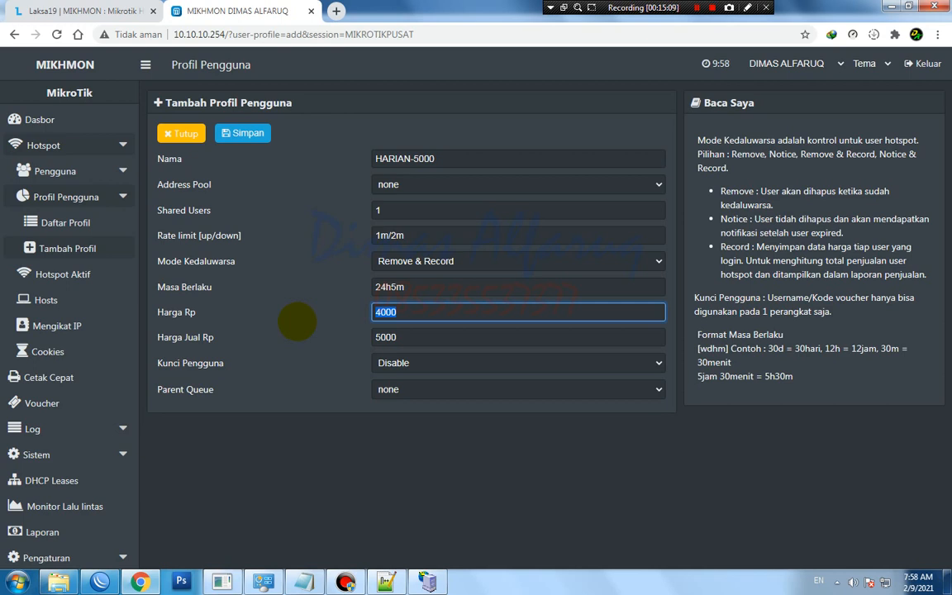
{"action": "type", "text": "5000"}
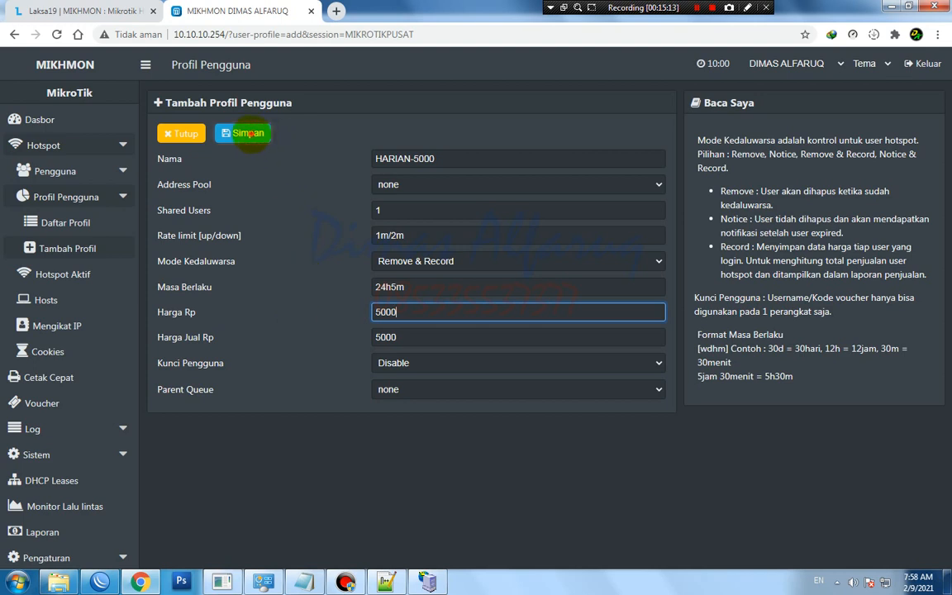
Save HARIAN-5000 with Kunci Pengguna set to Disable, then go back to Dasbor.
{"action": "left_click", "coordinate": [248, 133]}
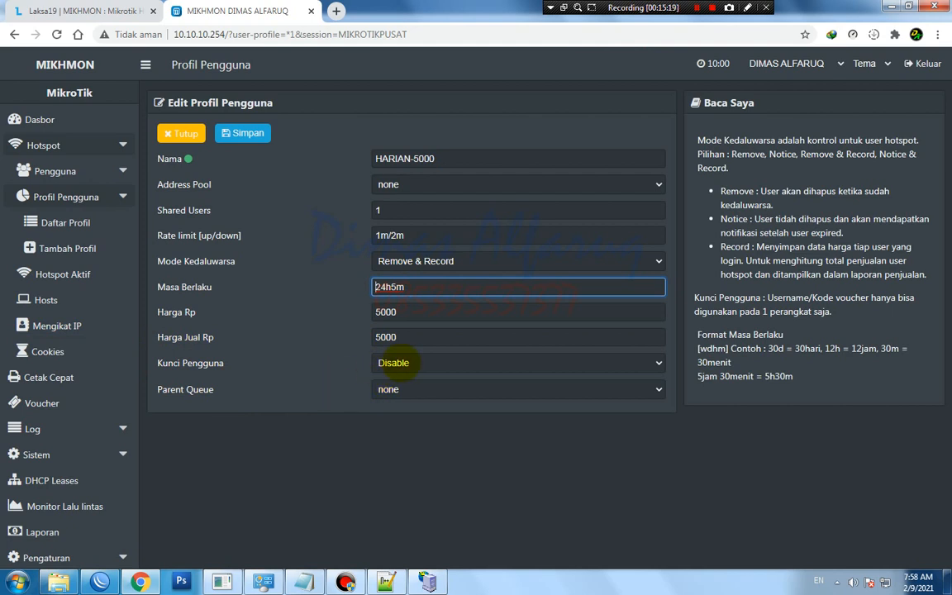
{"action": "left_click", "coordinate": [393, 362]}
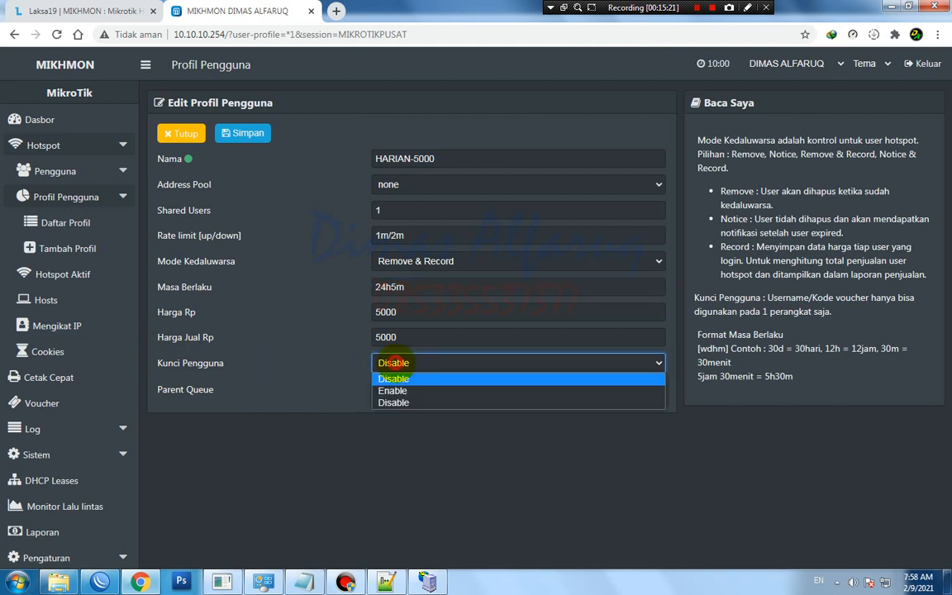
{"action": "left_click", "coordinate": [390, 390]}
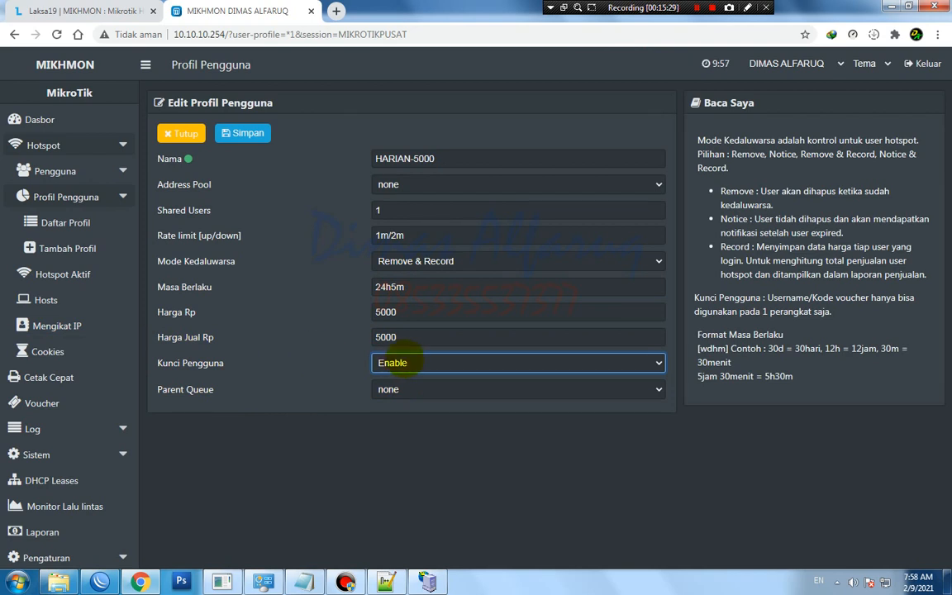
{"action": "left_click", "coordinate": [404, 362]}
{"action": "left_click", "coordinate": [413, 362]}
{"action": "left_click", "coordinate": [396, 367]}
{"action": "left_click", "coordinate": [395, 378]}
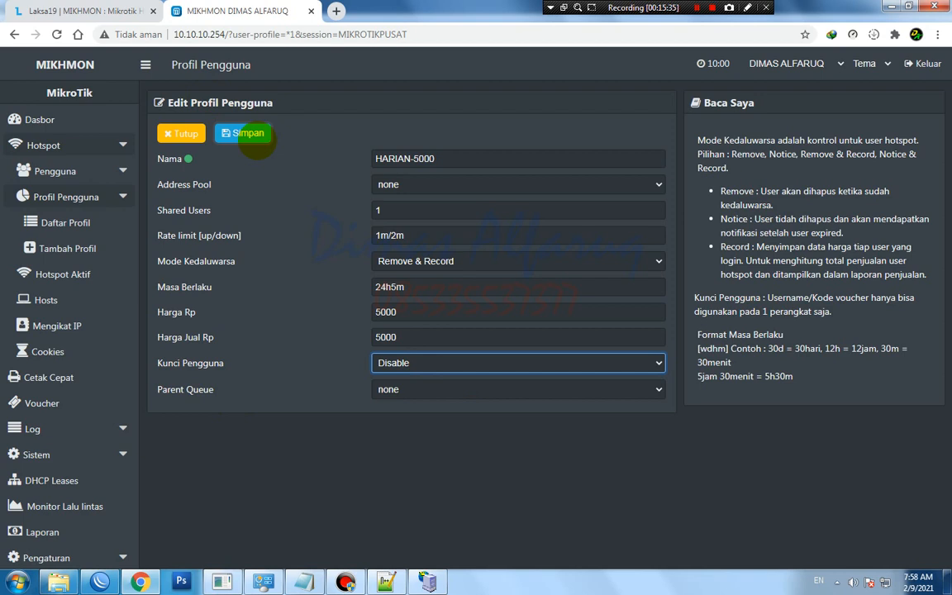
{"action": "left_click", "coordinate": [243, 133]}
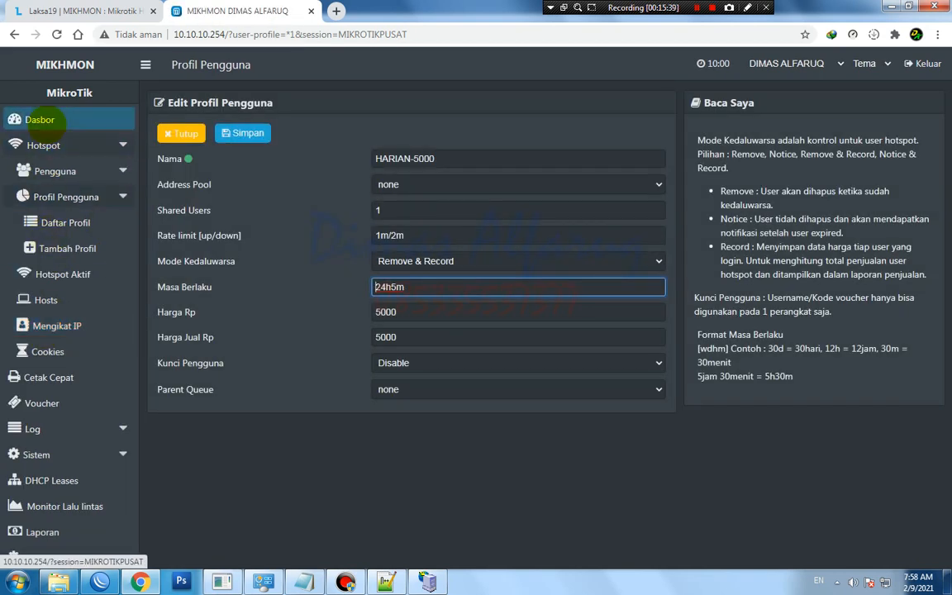
{"action": "left_click", "coordinate": [37, 120]}
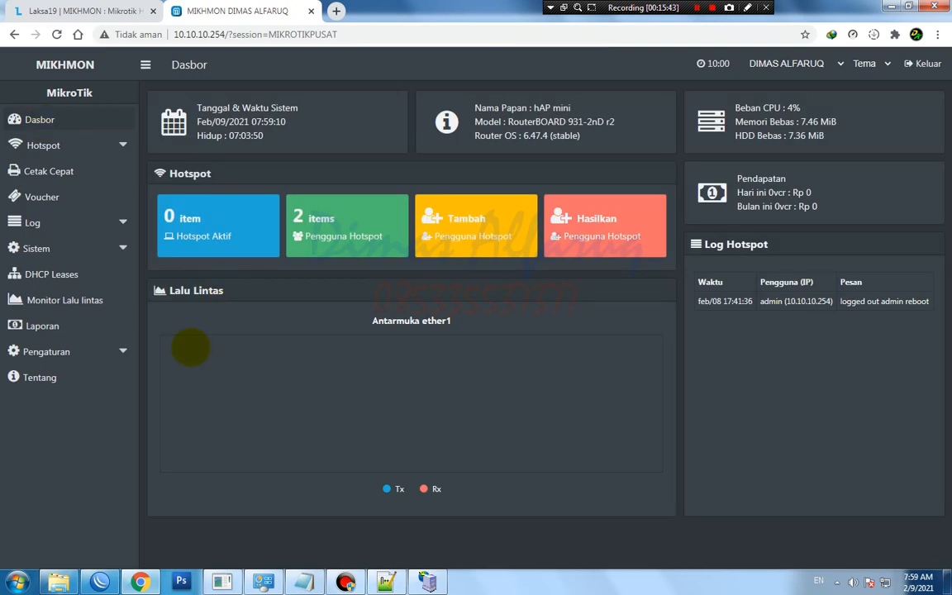
Open Pengaturan > Ubah Templat to show the Default voucher template's HTML code.
{"action": "left_click", "coordinate": [96, 351]}
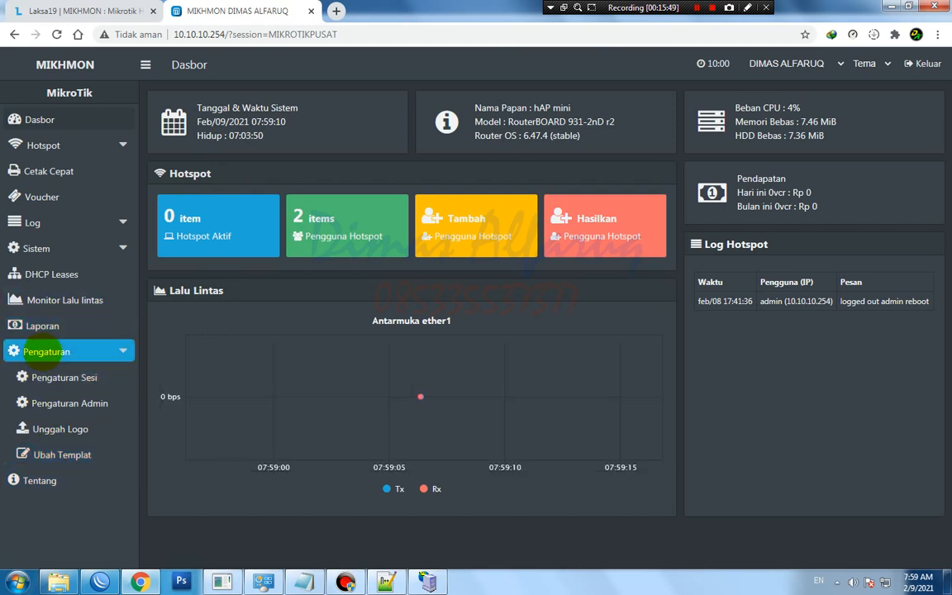
{"action": "left_click", "coordinate": [62, 455]}
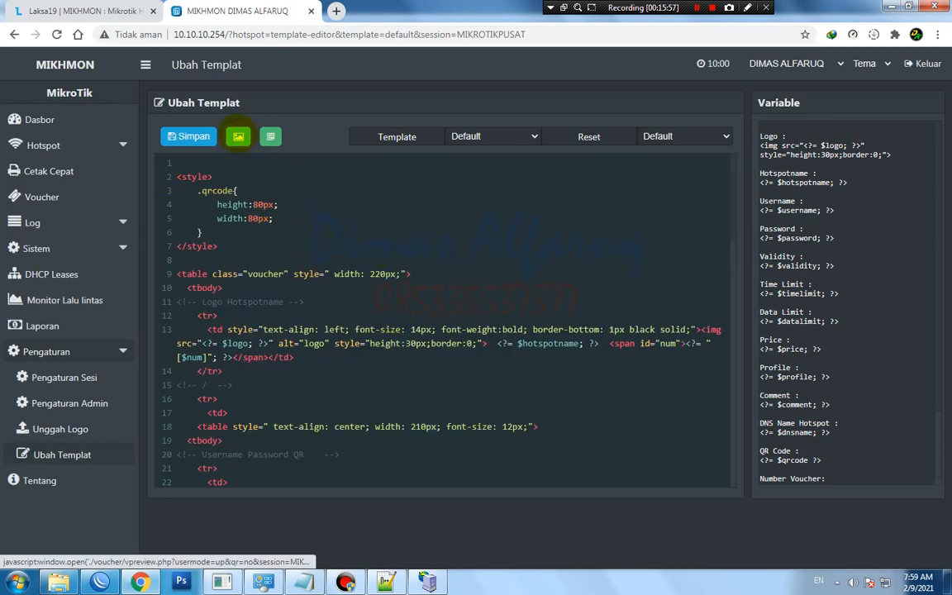
Preview the current voucher, then select and delete all the Default template's HTML code.
{"action": "left_click", "coordinate": [238, 136]}
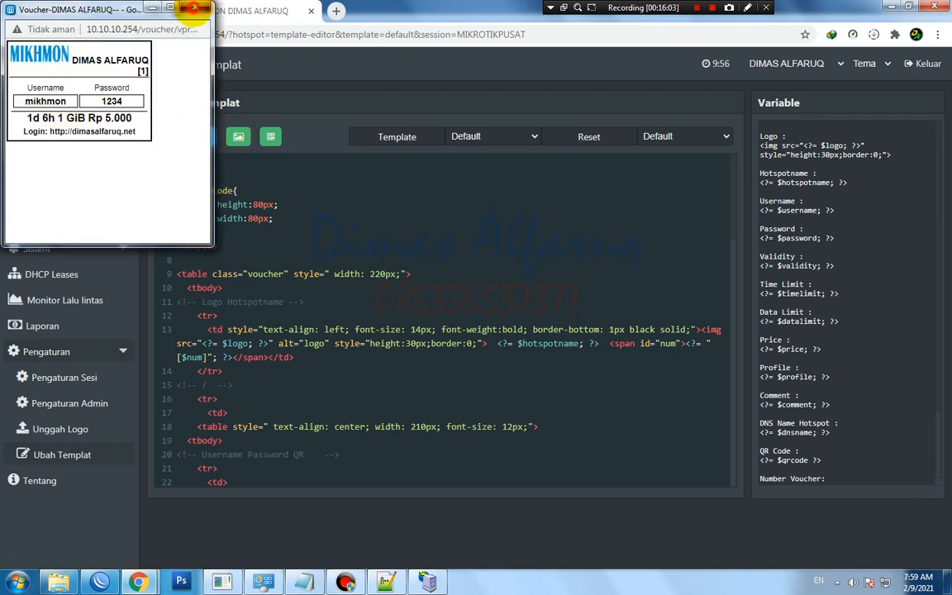
{"action": "left_click", "coordinate": [195, 7]}
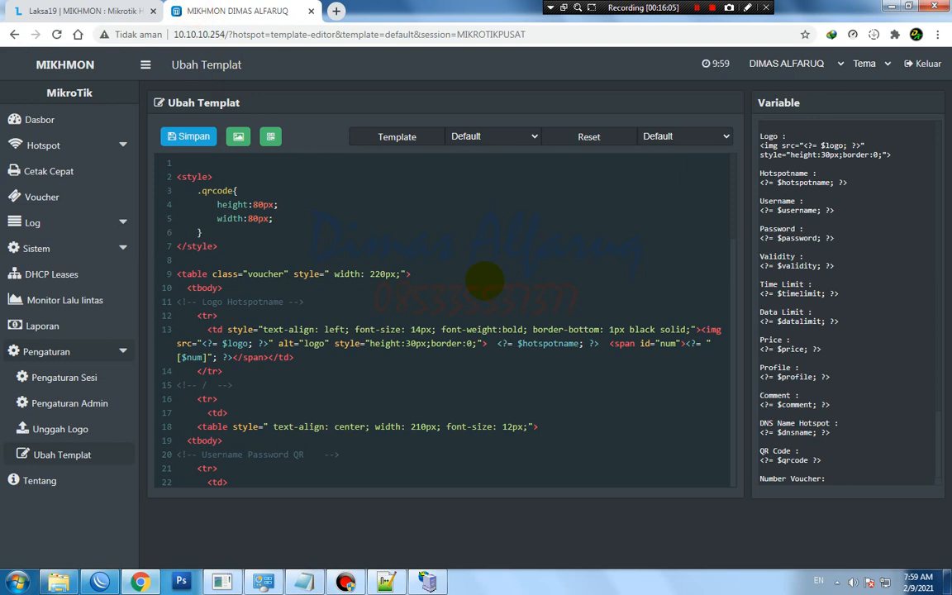
{"action": "left_click", "coordinate": [301, 177]}
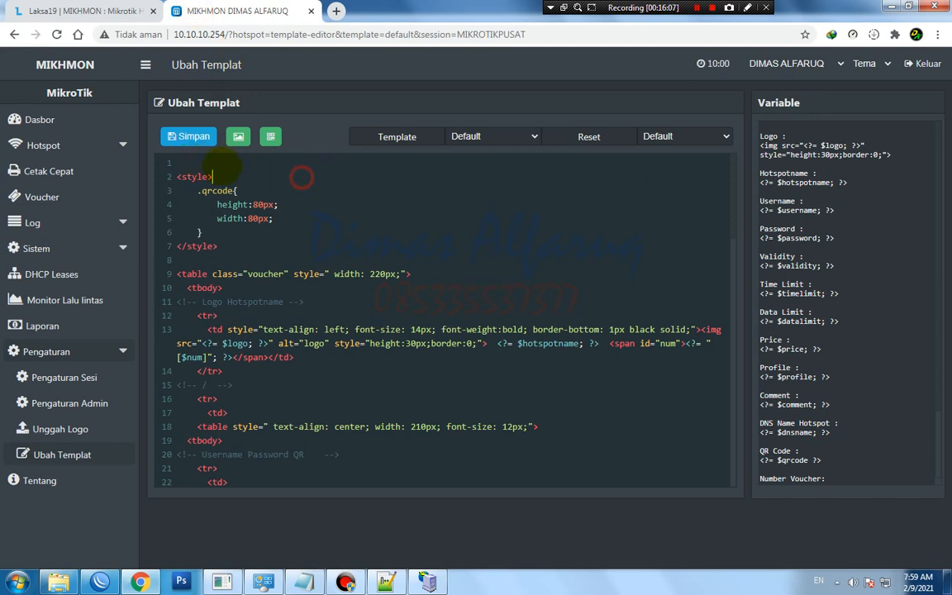
{"action": "left_click_drag", "start_coordinate": [169, 164], "coordinate": [248, 442]}
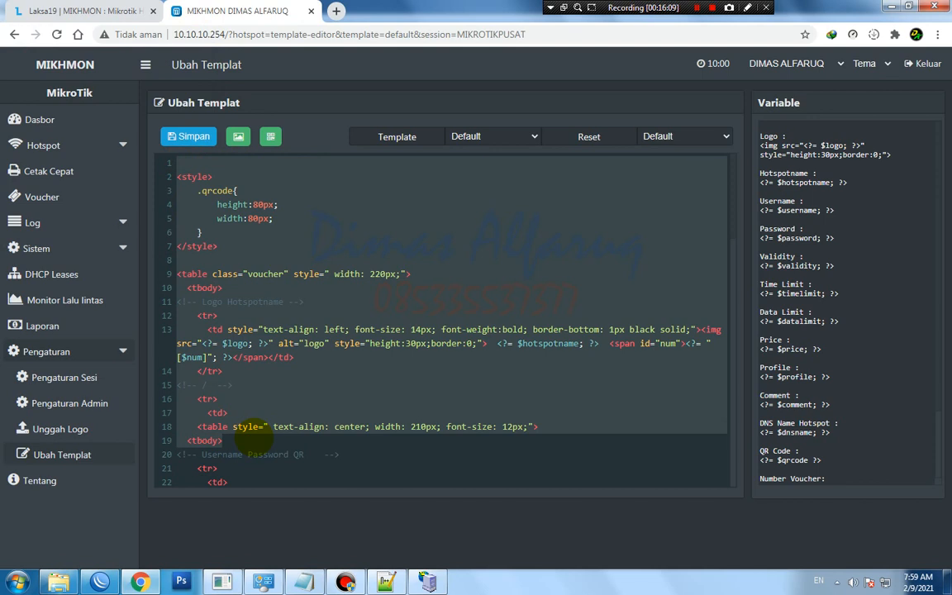
{"action": "key", "text": "ctrl+a"}
{"action": "key", "text": "Delete"}
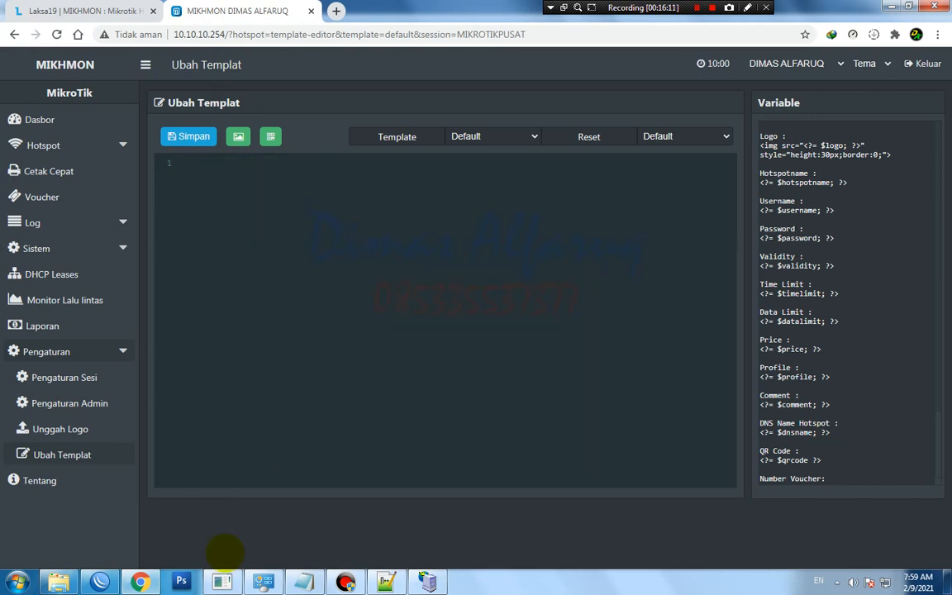
Copy the full TEMPLATE VOUCHER MANTAAAAP.txt code in Notepad++ and return to the Mikhmon editor.
{"action": "left_click", "coordinate": [386, 582]}
{"action": "scroll", "coordinate": [236, 361], "scroll_direction": "down", "scroll_amount": 4}
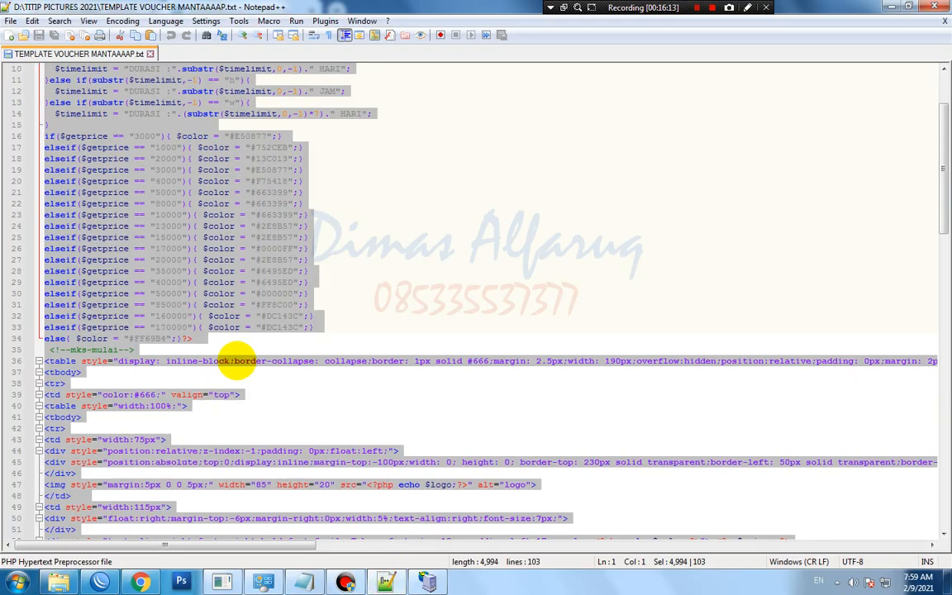
{"action": "scroll", "coordinate": [236, 361], "scroll_direction": "down", "scroll_amount": 20}
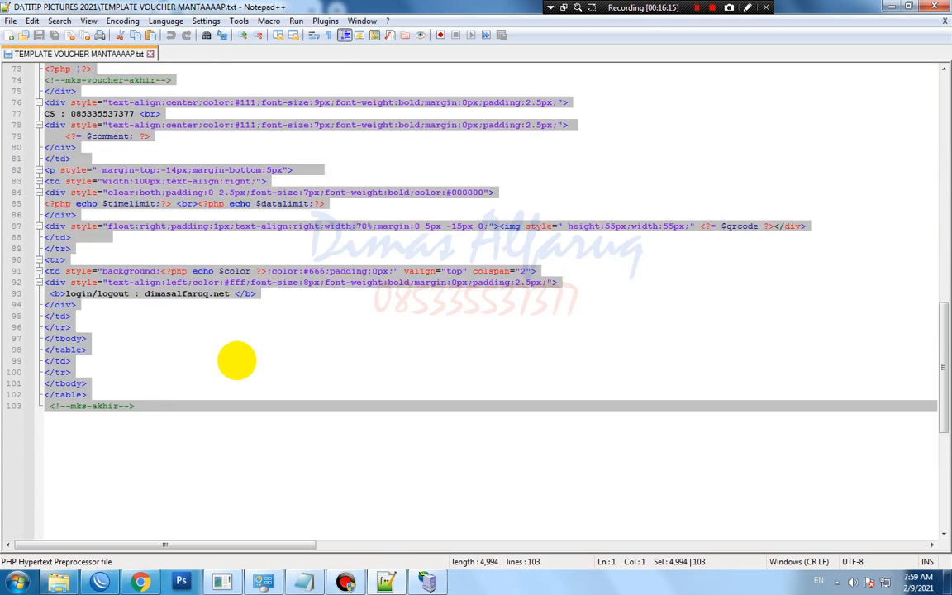
{"action": "scroll", "coordinate": [236, 361], "scroll_direction": "up", "scroll_amount": 20}
{"action": "right_click", "coordinate": [185, 189]}
{"action": "left_click", "coordinate": [201, 210]}
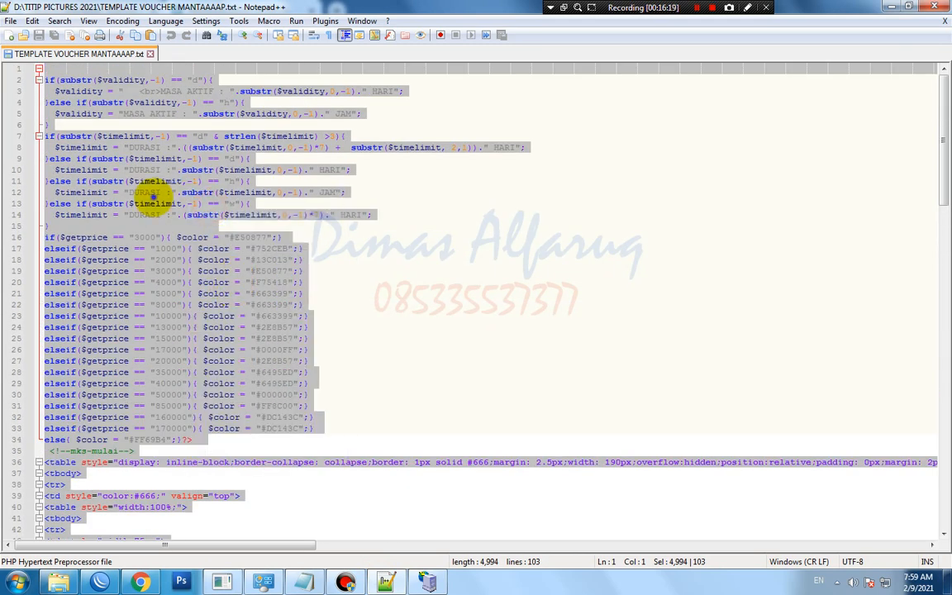
{"action": "right_click", "coordinate": [157, 195]}
{"action": "left_click", "coordinate": [183, 218]}
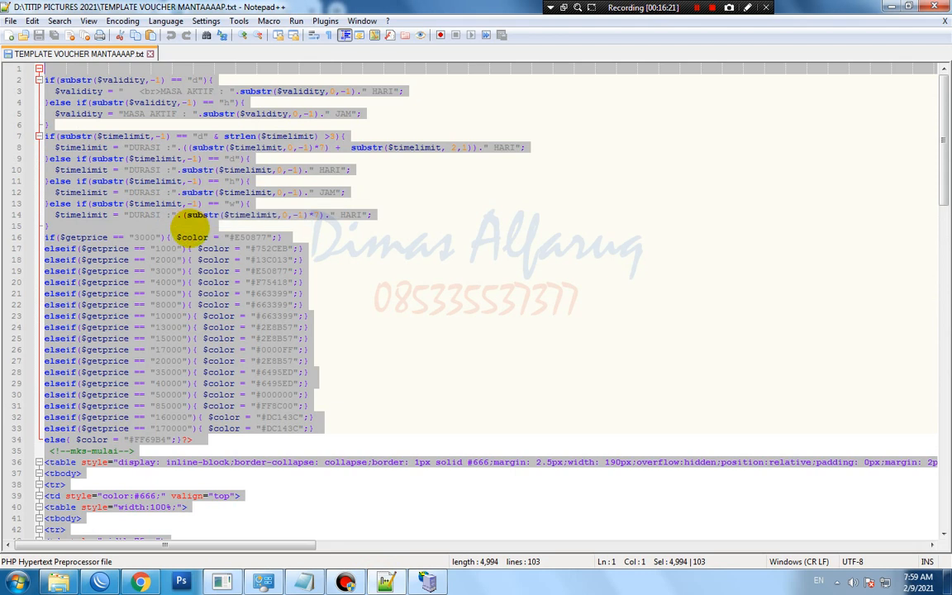
{"action": "left_click", "coordinate": [140, 583]}
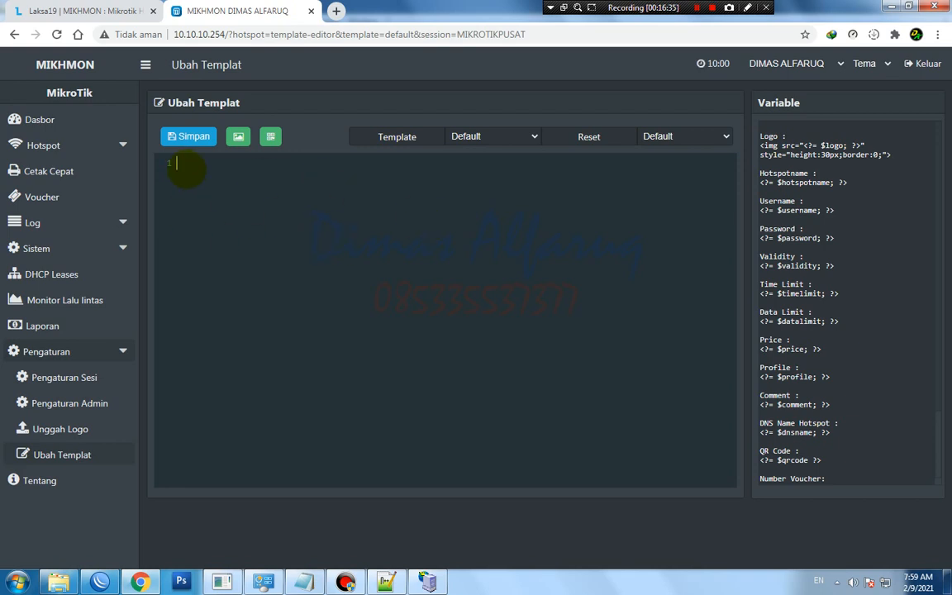
{"action": "right_click", "coordinate": [184, 166]}
{"action": "left_click", "coordinate": [237, 247]}
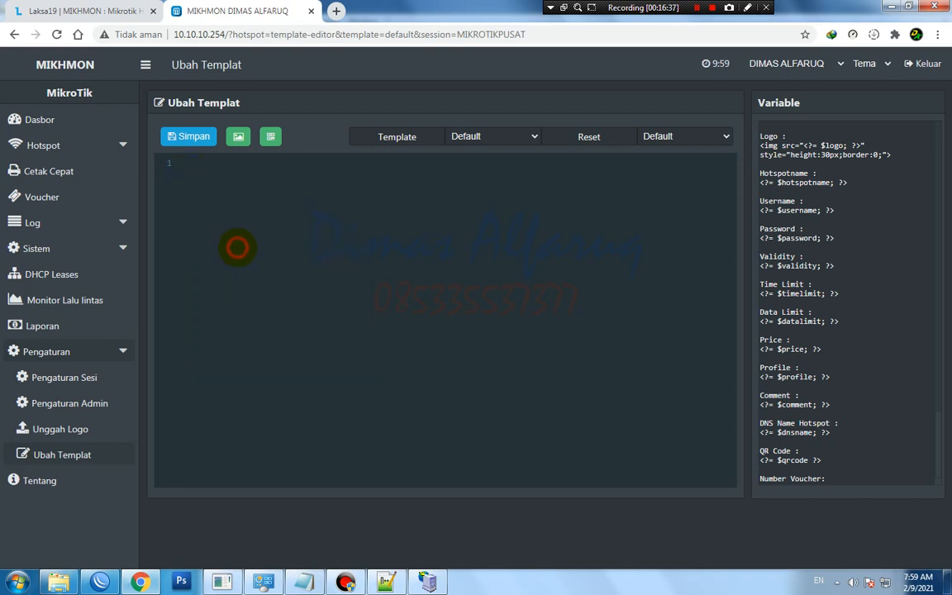
{"action": "scroll", "coordinate": [303, 385], "scroll_direction": "up", "scroll_amount": 8}
{"action": "scroll", "coordinate": [304, 386], "scroll_direction": "down", "scroll_amount": 8}
{"action": "scroll", "coordinate": [303, 385], "scroll_direction": "up", "scroll_amount": 5}
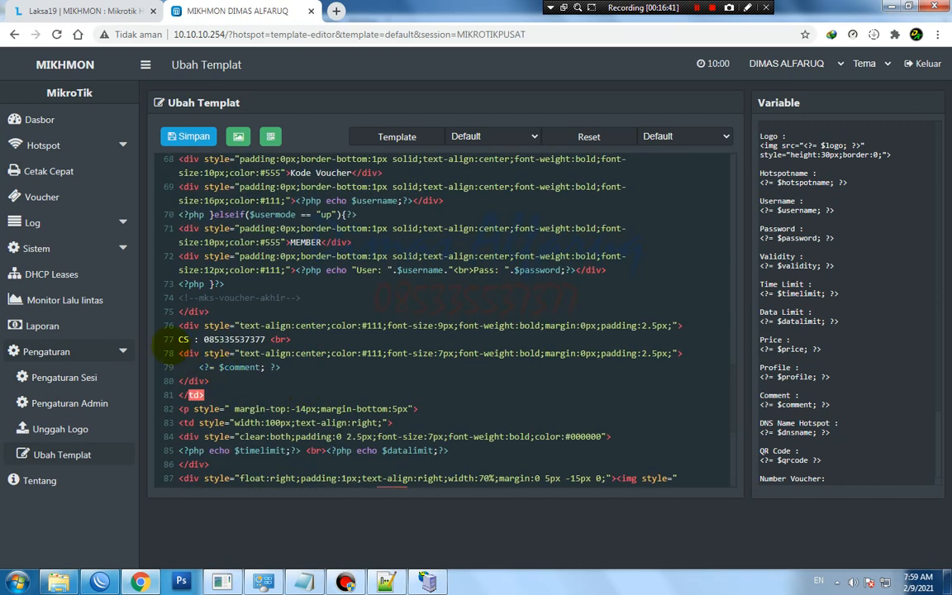
{"action": "left_click", "coordinate": [203, 340]}
{"action": "left_click_drag", "start_coordinate": [203, 340], "coordinate": [265, 340]}
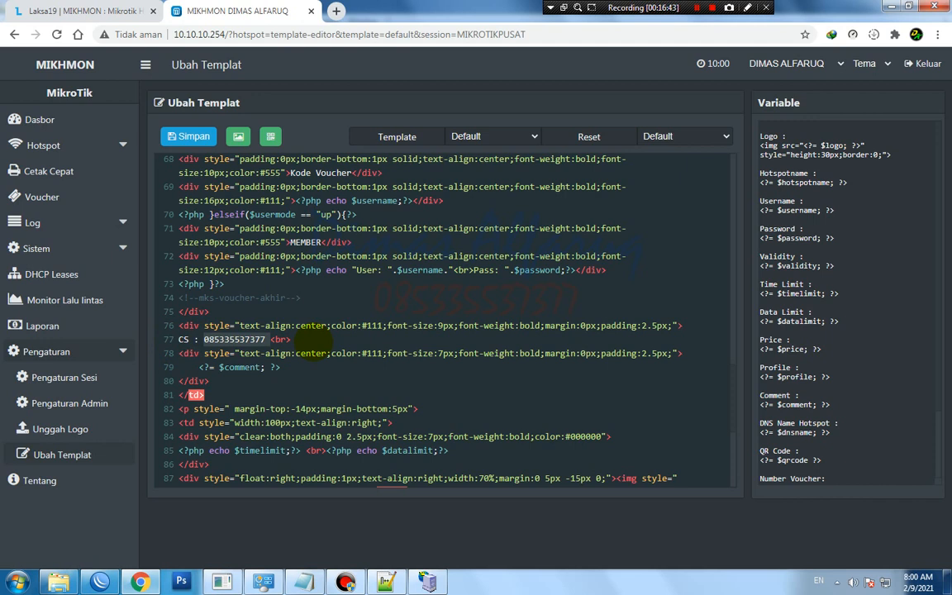
{"action": "scroll", "coordinate": [286, 363], "scroll_direction": "up", "scroll_amount": 5}
{"action": "scroll", "coordinate": [291, 401], "scroll_direction": "down", "scroll_amount": 10}
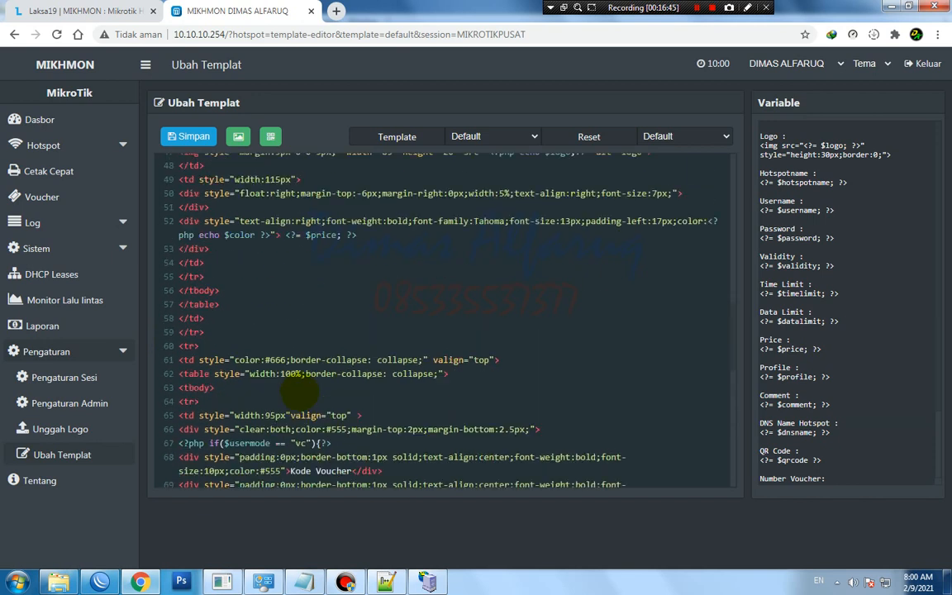
{"action": "left_click_drag", "start_coordinate": [275, 312], "coordinate": [357, 312]}
{"action": "left_click", "coordinate": [272, 313]}
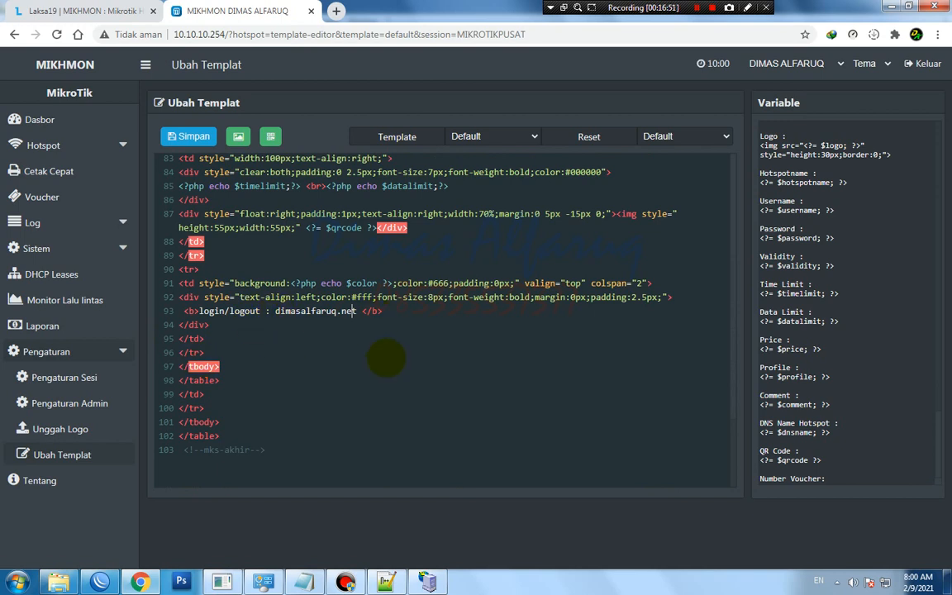
{"action": "scroll", "coordinate": [385, 357], "scroll_direction": "up", "scroll_amount": 15}
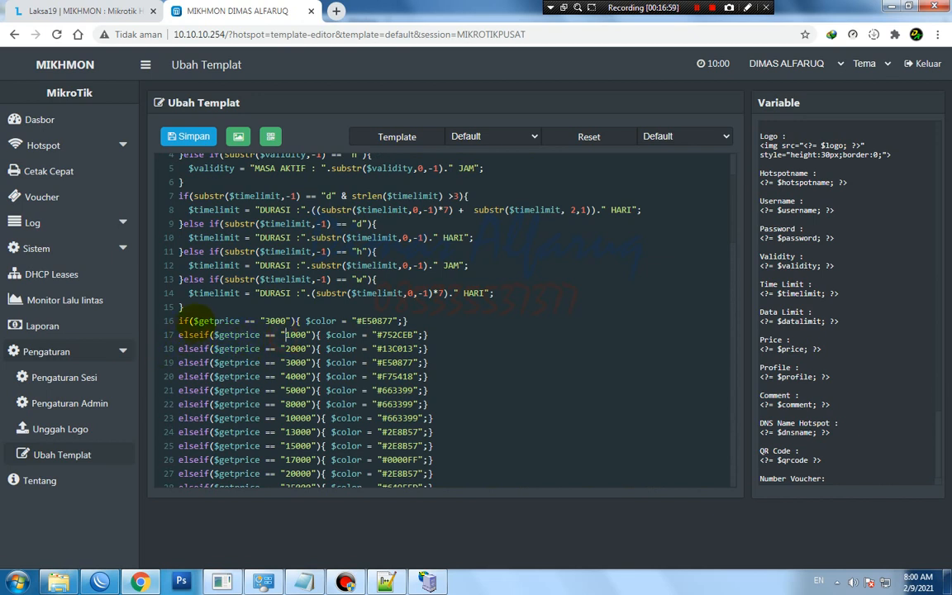
{"action": "left_click", "coordinate": [219, 335]}
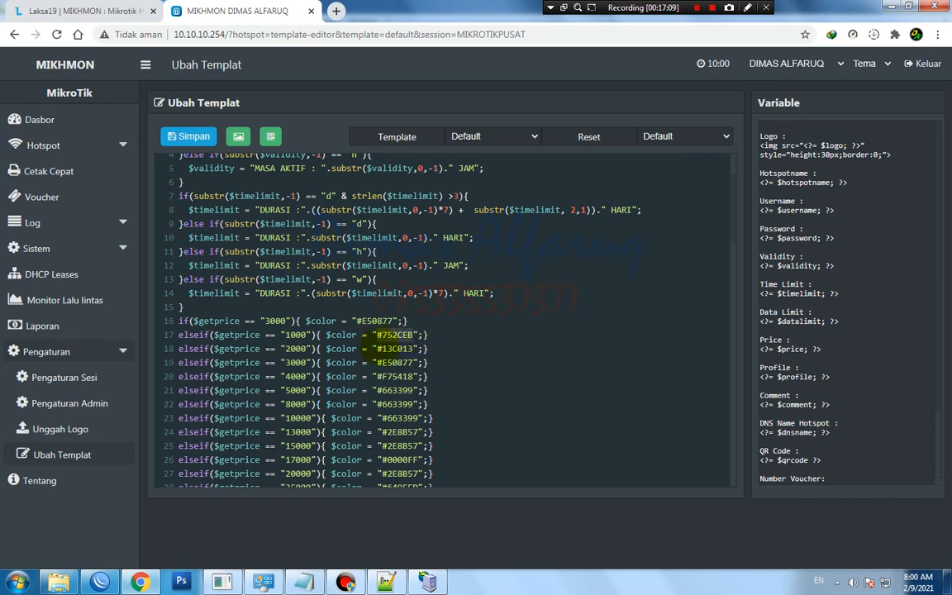
{"action": "left_click", "coordinate": [376, 335]}
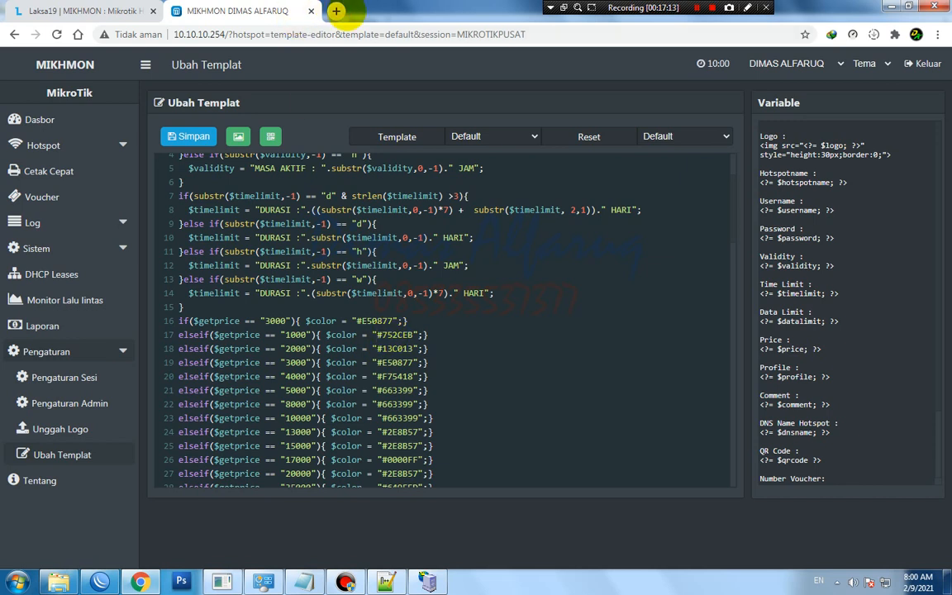
Search 'kode warna web' in a new tab and browse Niagahoster's HTML colour-code table.
{"action": "left_click", "coordinate": [337, 10]}
{"action": "left_click", "coordinate": [337, 33]}
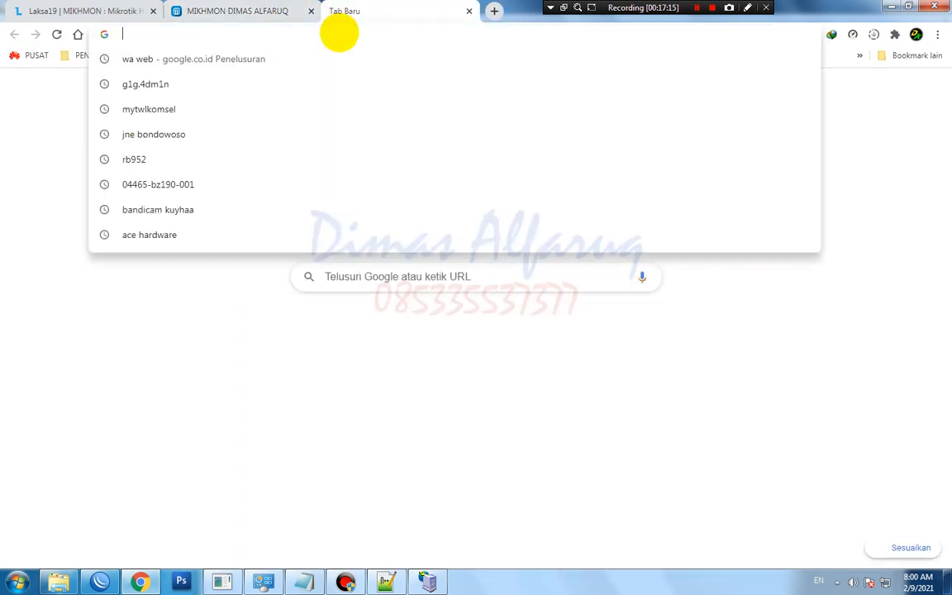
{"action": "type", "text": "kode w"}
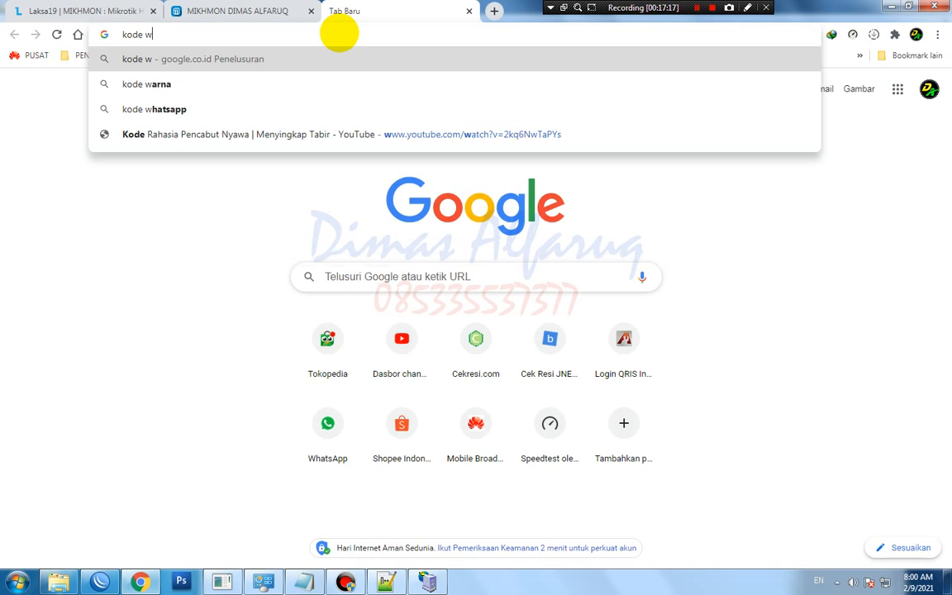
{"action": "type", "text": "arna web"}
{"action": "key", "text": "Return"}
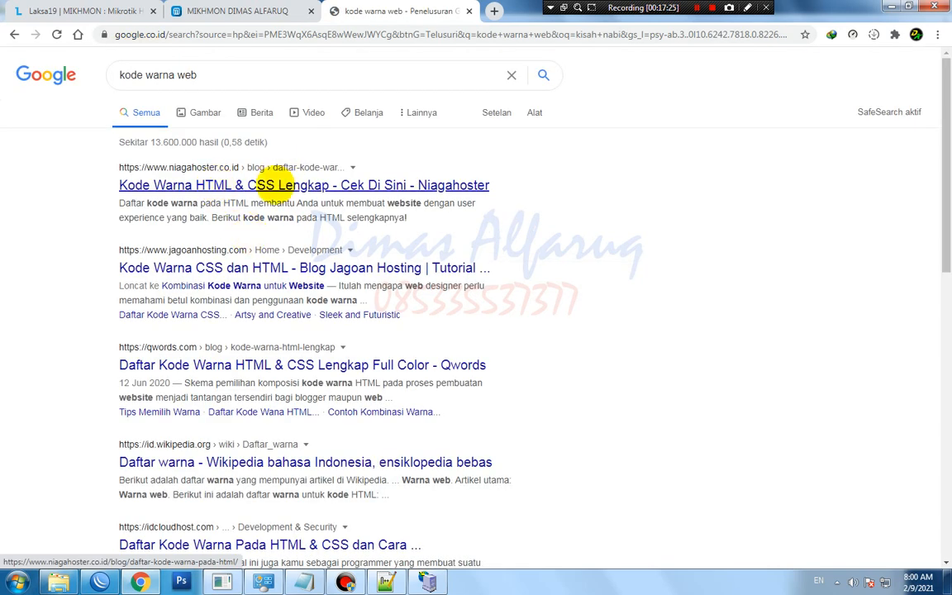
{"action": "left_click", "coordinate": [272, 185]}
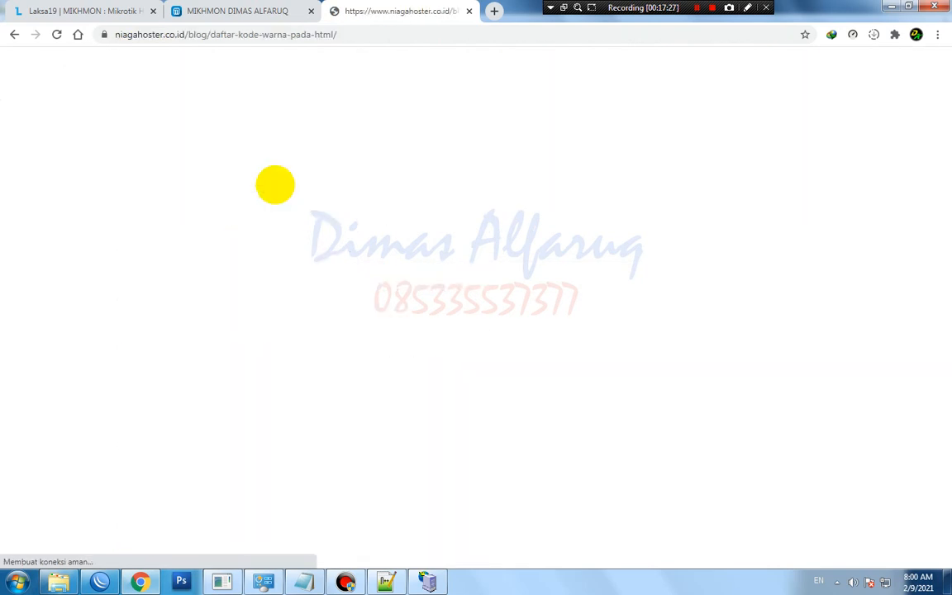
{"action": "scroll", "coordinate": [234, 246], "scroll_direction": "down", "scroll_amount": 5}
{"action": "scroll", "coordinate": [233, 247], "scroll_direction": "down", "scroll_amount": 10}
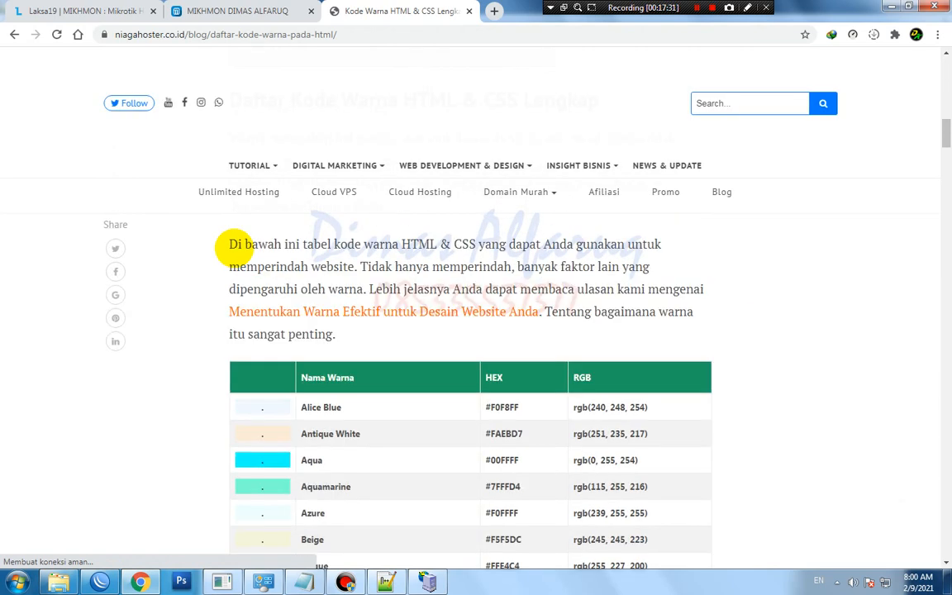
{"action": "scroll", "coordinate": [347, 252], "scroll_direction": "down", "scroll_amount": 3}
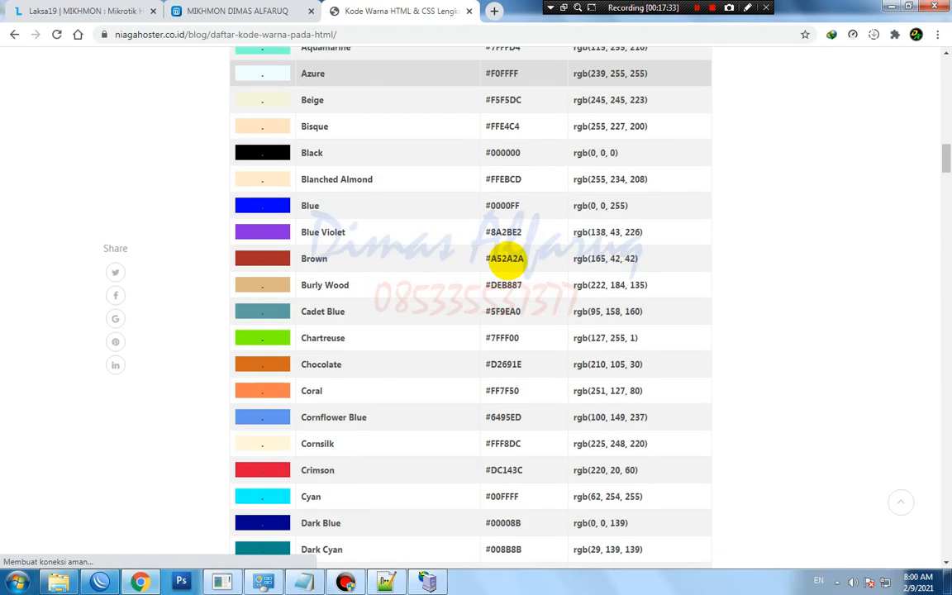
{"action": "scroll", "coordinate": [447, 252], "scroll_direction": "up", "scroll_amount": 3}
{"action": "scroll", "coordinate": [417, 502], "scroll_direction": "down", "scroll_amount": 8}
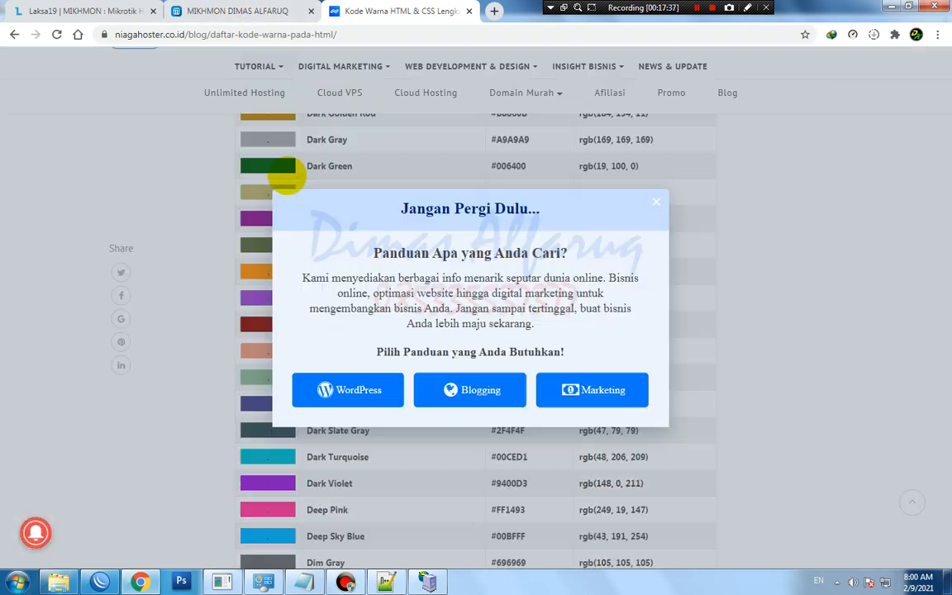
{"action": "left_click", "coordinate": [271, 10]}
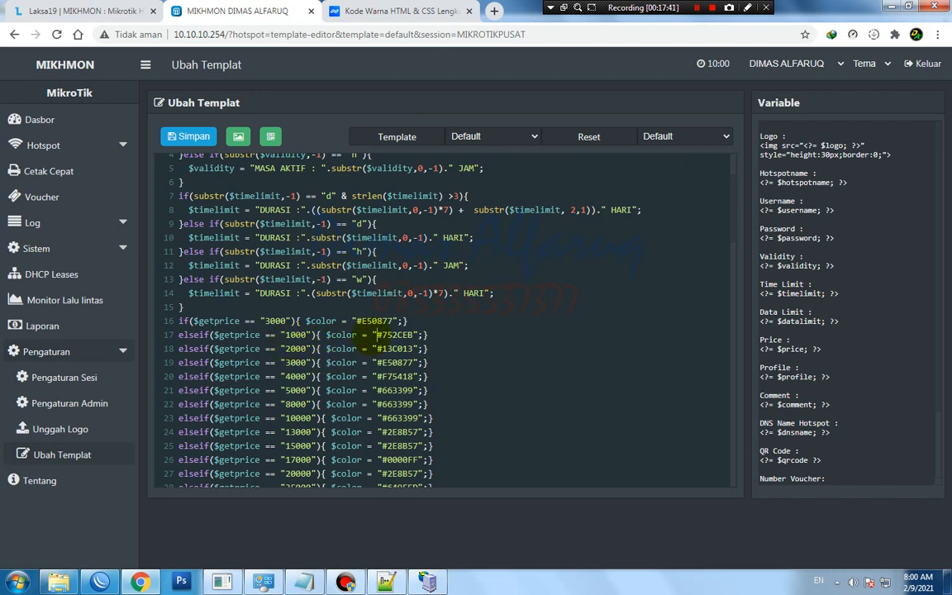
Copy the Dark Blue hex code 00008B from the colour table, dismissing the popups.
{"action": "left_click", "coordinate": [357, 10]}
{"action": "left_click", "coordinate": [661, 201]}
{"action": "left_click", "coordinate": [527, 132]}
{"action": "scroll", "coordinate": [362, 384], "scroll_direction": "up", "scroll_amount": 3}
{"action": "scroll", "coordinate": [361, 384], "scroll_direction": "up", "scroll_amount": 2}
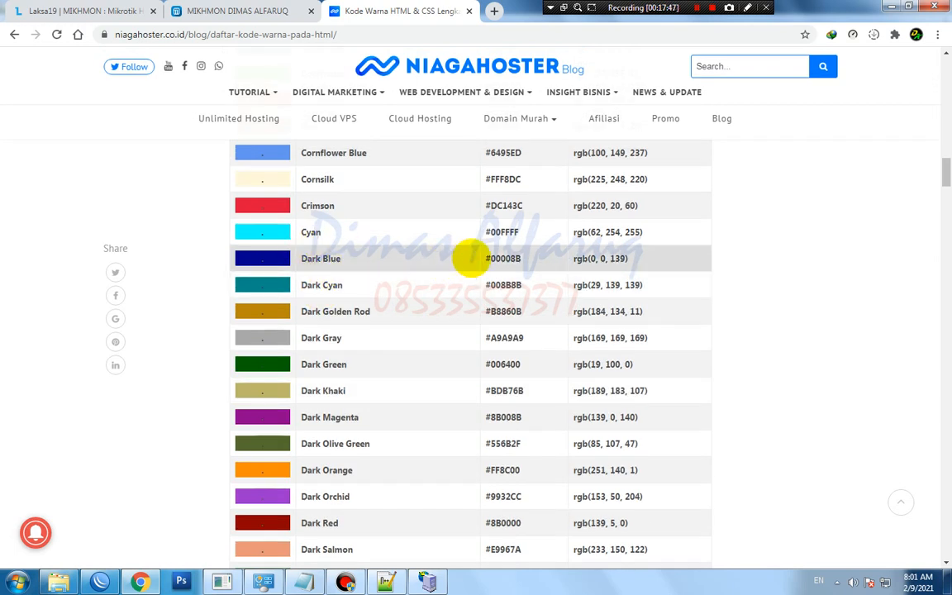
{"action": "double_click", "coordinate": [511, 257]}
{"action": "key", "text": "ctrl+c"}
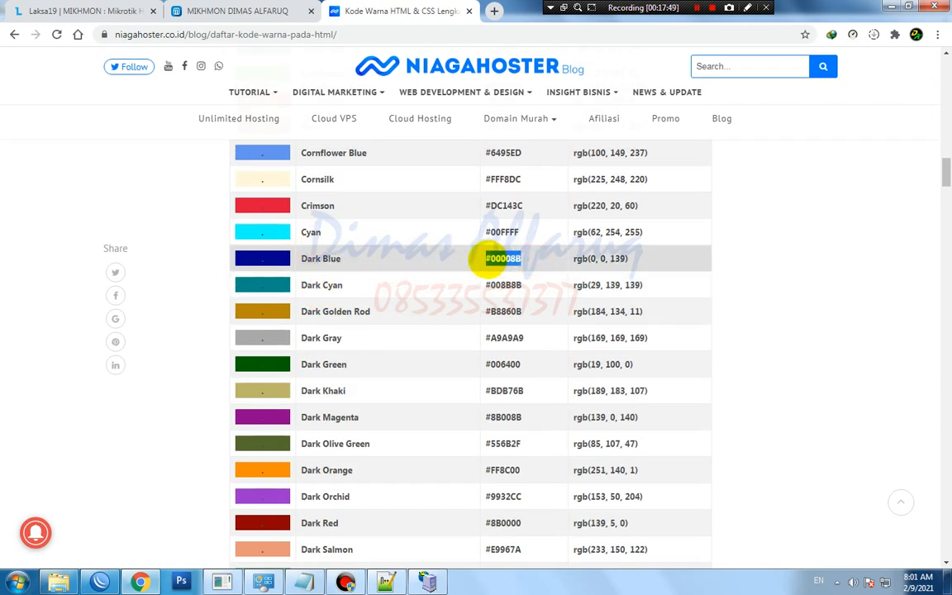
{"action": "right_click", "coordinate": [503, 259]}
{"action": "key", "text": "Escape"}
{"action": "right_click", "coordinate": [501, 259]}
{"action": "left_click", "coordinate": [533, 270]}
Replace colour 752CEB on the 1000 price line with 00008B.
{"action": "left_click", "coordinate": [237, 11]}
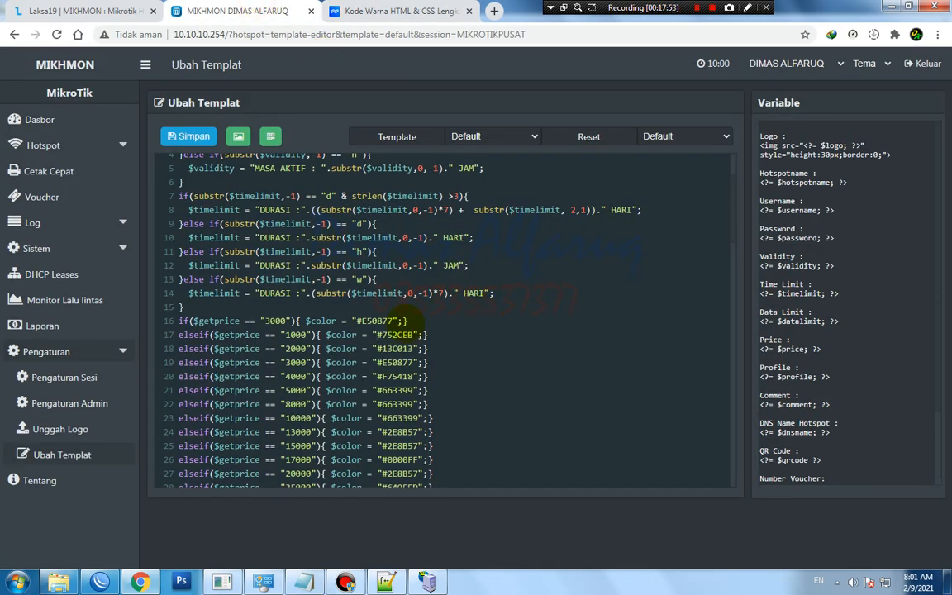
{"action": "double_click", "coordinate": [410, 335]}
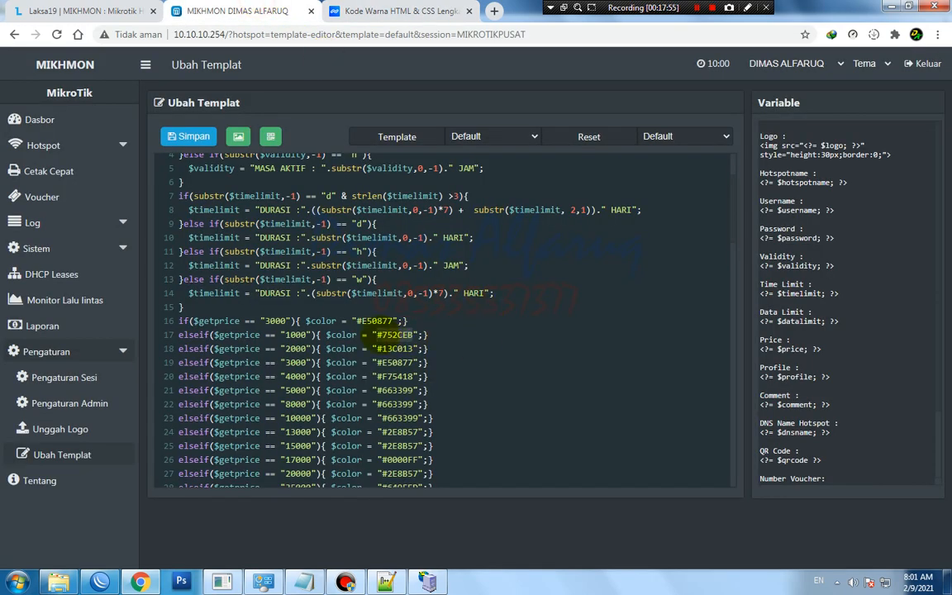
{"action": "right_click", "coordinate": [378, 336]}
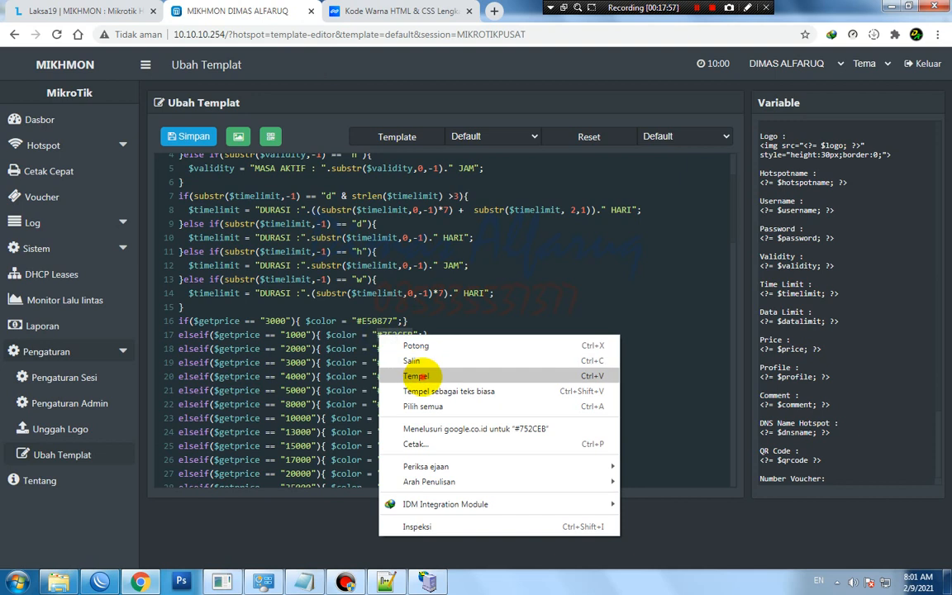
{"action": "left_click", "coordinate": [404, 376]}
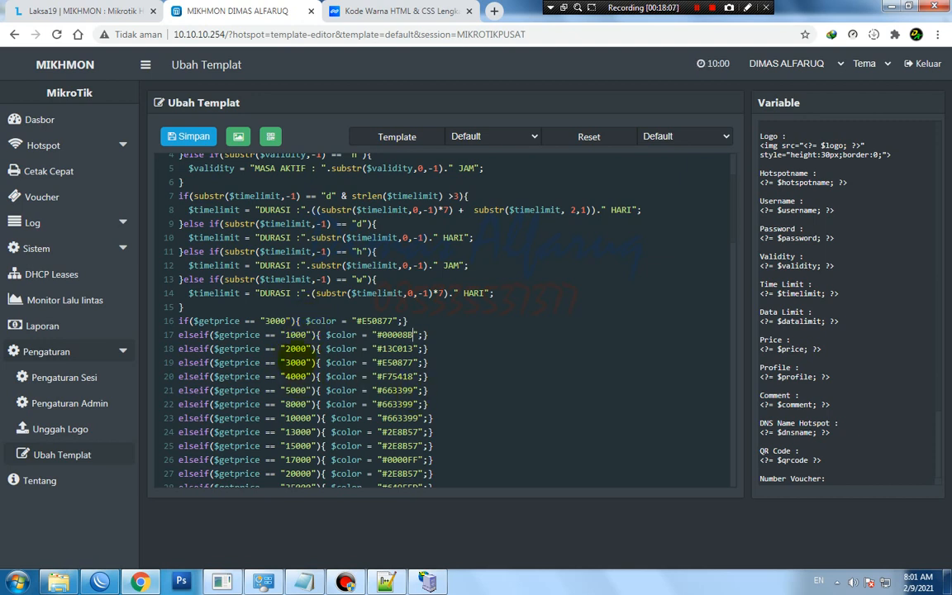
Change the 2000 price to 2500, close the colour-code tab, and save the template.
{"action": "left_click", "coordinate": [296, 351]}
{"action": "key", "text": "BackSpace"}
{"action": "type", "text": "5"}
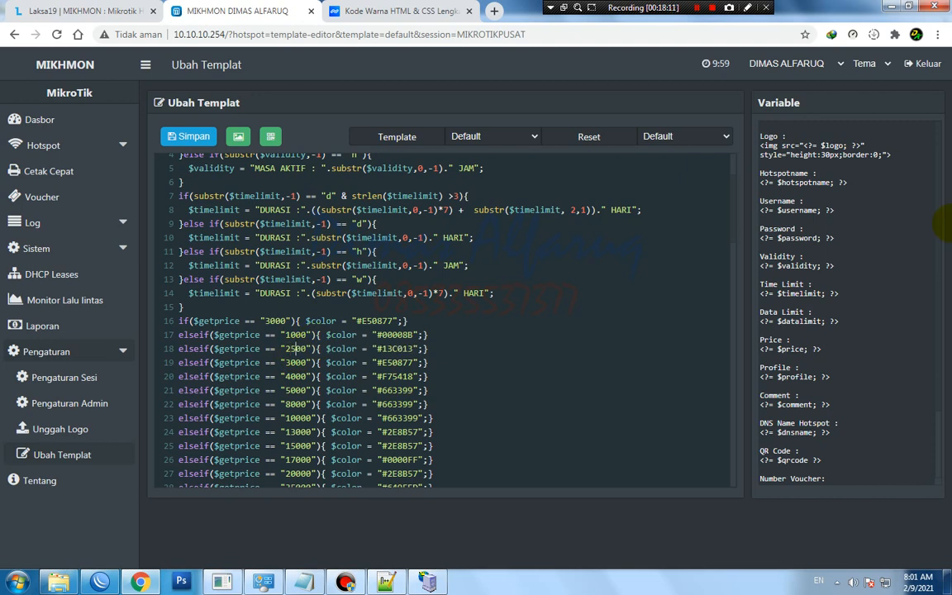
{"action": "key", "text": "BackSpace"}
{"action": "type", "text": "0"}
{"action": "key", "text": "BackSpace"}
{"action": "type", "text": "5"}
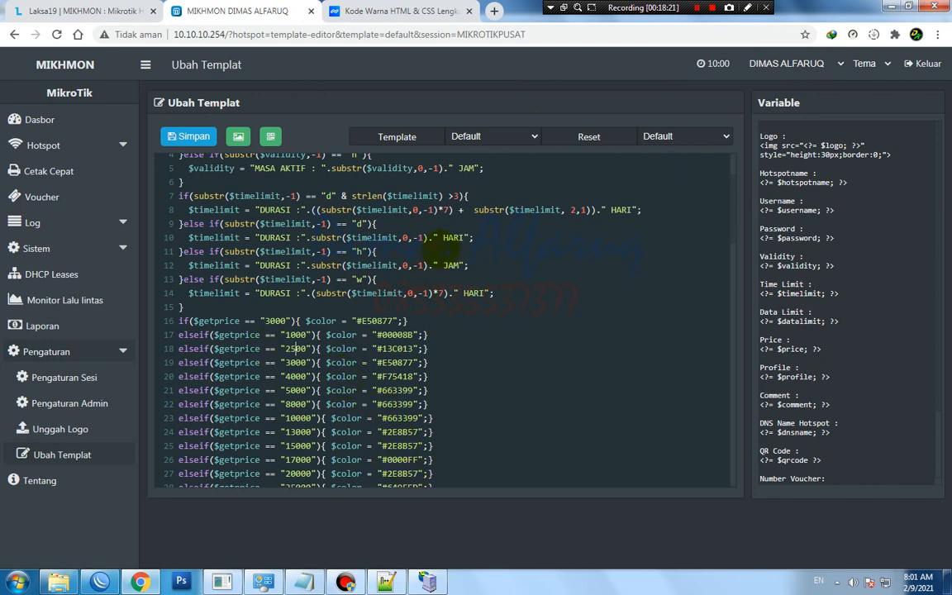
{"action": "left_click", "coordinate": [430, 10]}
{"action": "left_click", "coordinate": [469, 11]}
{"action": "left_click", "coordinate": [194, 136]}
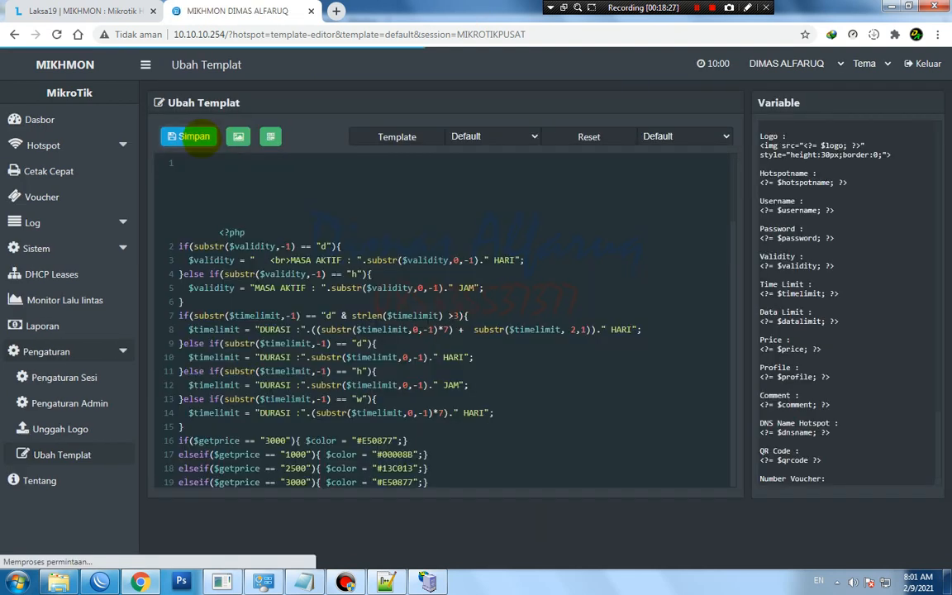
{"action": "left_click", "coordinate": [238, 136]}
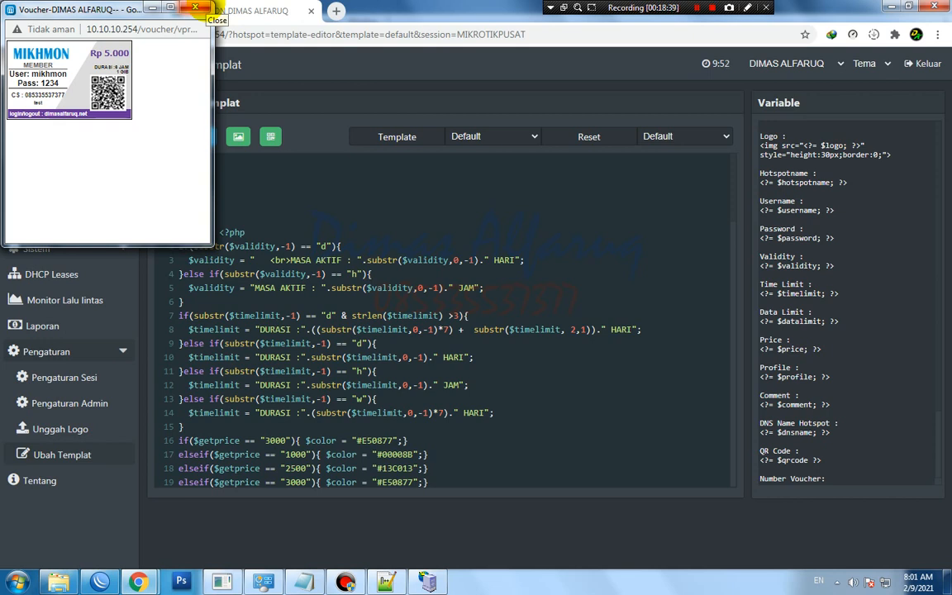
{"action": "left_click", "coordinate": [202, 10]}
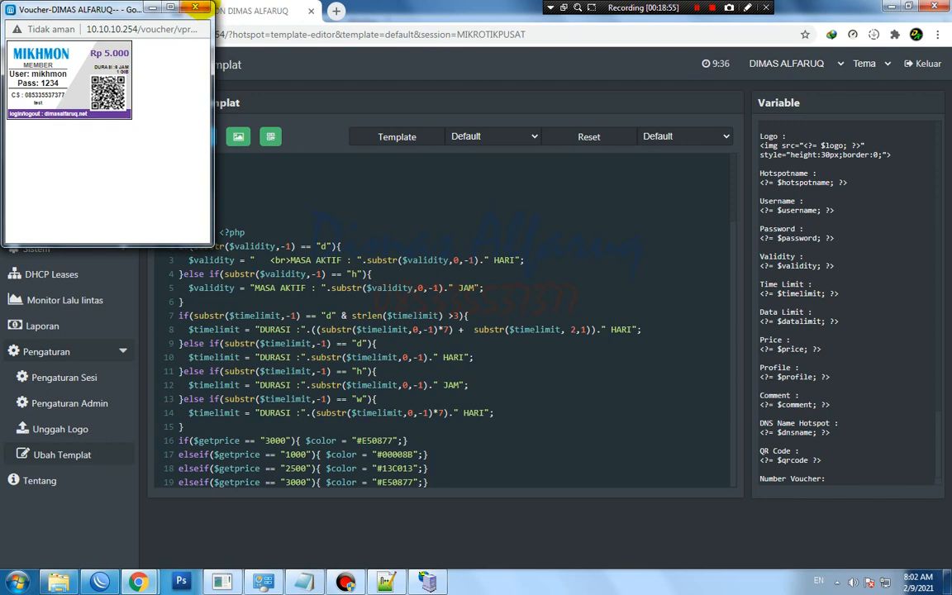
{"action": "left_click", "coordinate": [195, 8]}
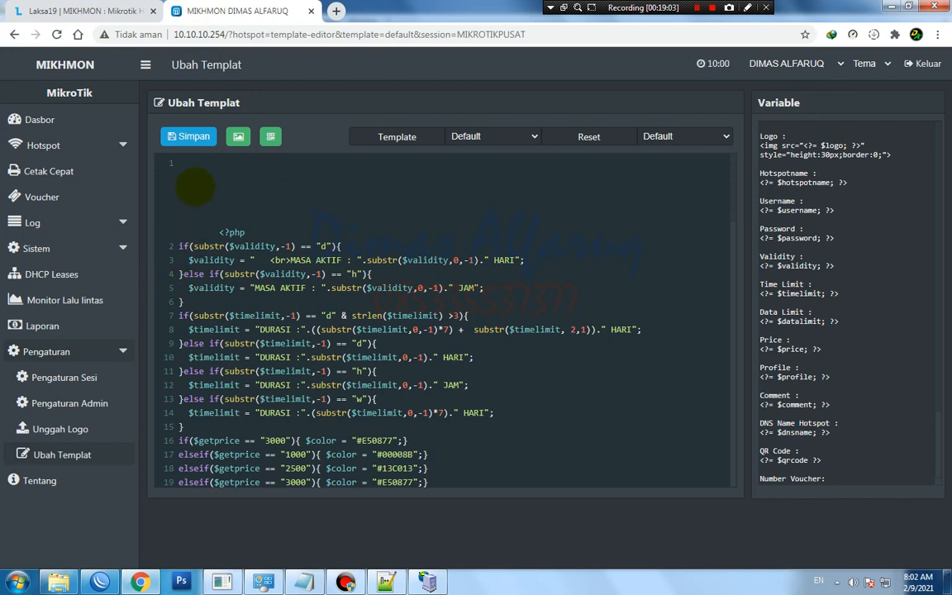
Save the template, open Unggah Logo, and browse Explorer to mikhmon\img containing logo.png.
{"action": "left_click", "coordinate": [195, 136]}
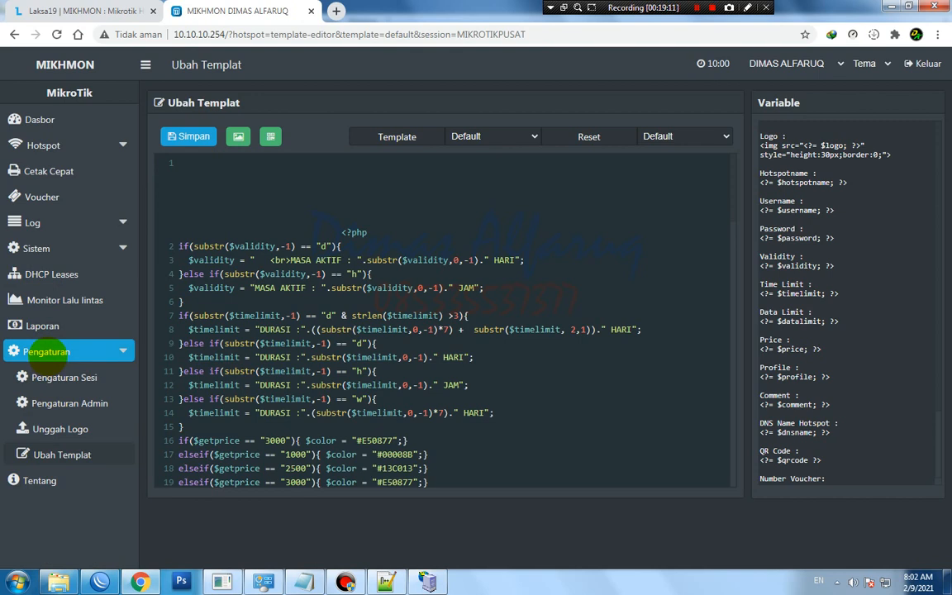
{"action": "left_click", "coordinate": [49, 429]}
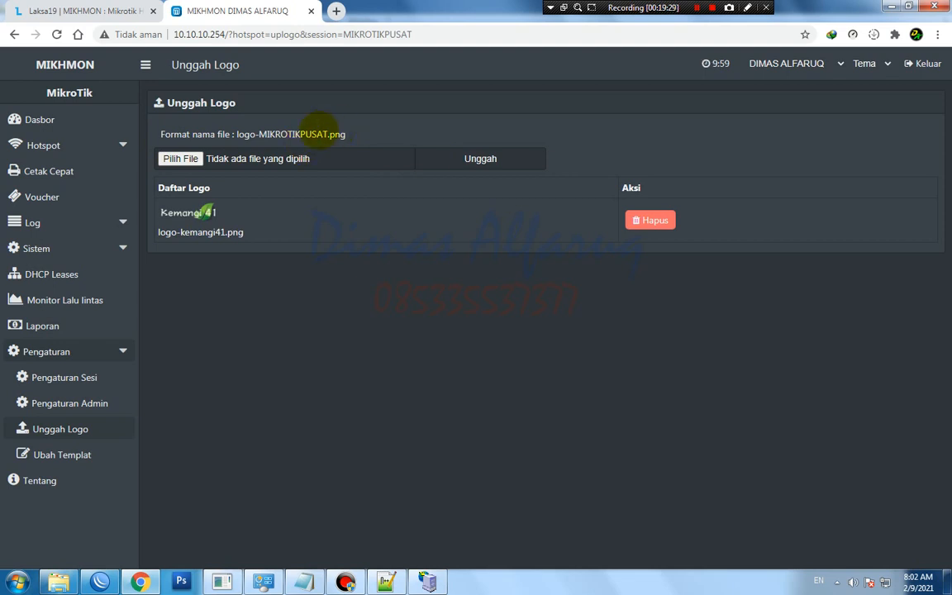
{"action": "left_click", "coordinate": [58, 583]}
{"action": "left_click", "coordinate": [58, 583]}
{"action": "left_click", "coordinate": [58, 582]}
{"action": "double_click", "coordinate": [145, 99]}
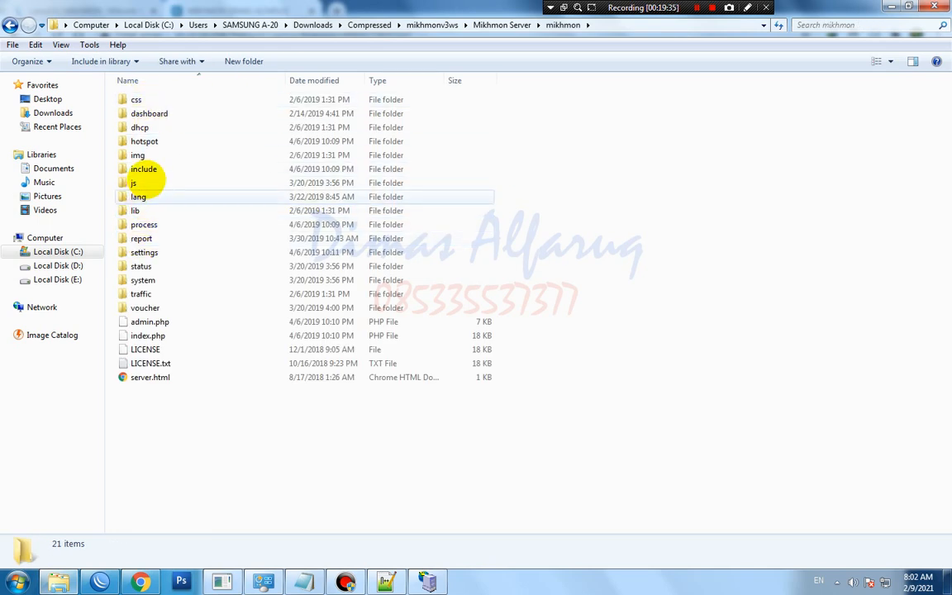
{"action": "double_click", "coordinate": [137, 154]}
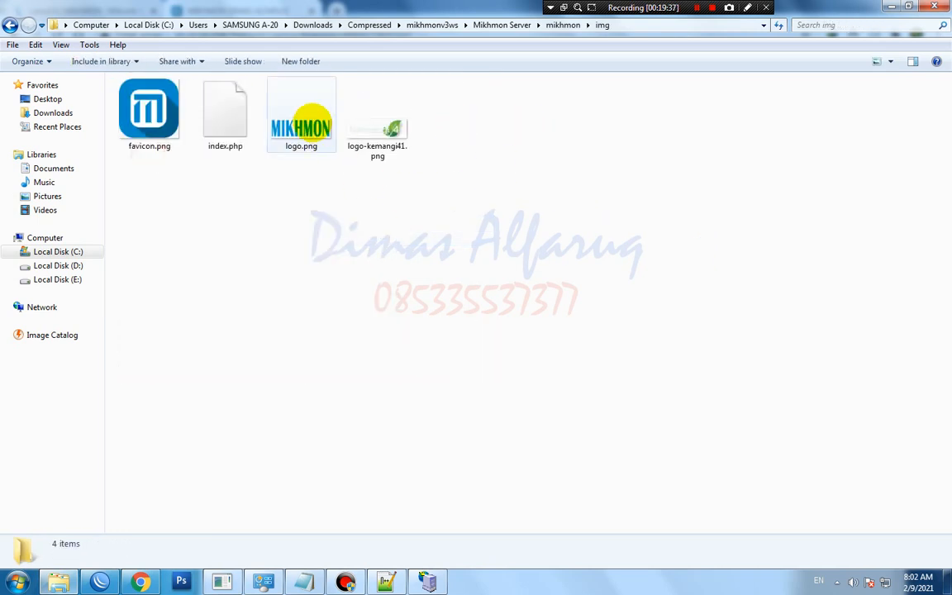
{"action": "left_click", "coordinate": [303, 120]}
{"action": "left_click", "coordinate": [372, 333]}
Open logo.png with Adobe Photoshop CS3.
{"action": "left_click", "coordinate": [303, 118]}
{"action": "right_click", "coordinate": [291, 128]}
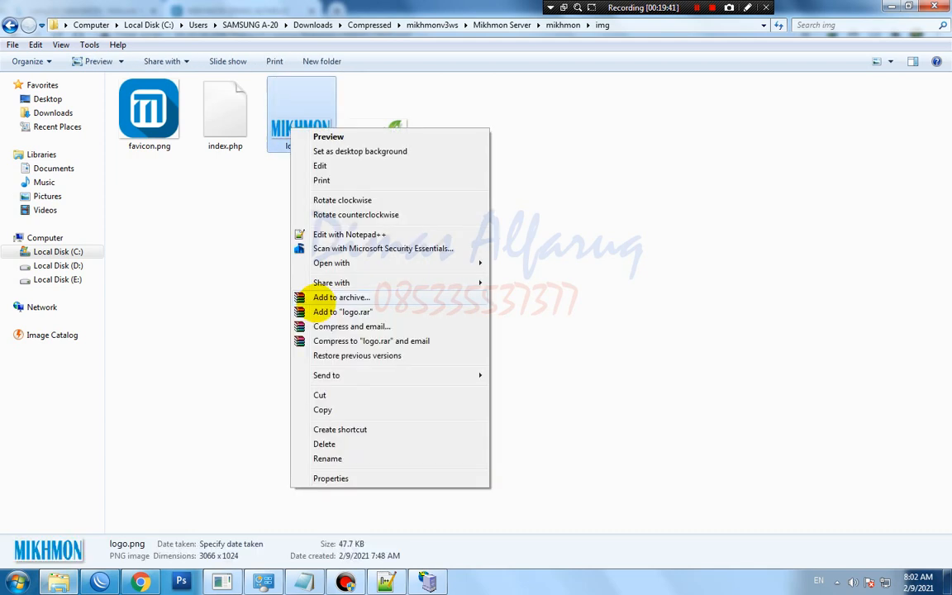
{"action": "mouse_move", "coordinate": [384, 263]}
{"action": "left_click", "coordinate": [529, 262]}
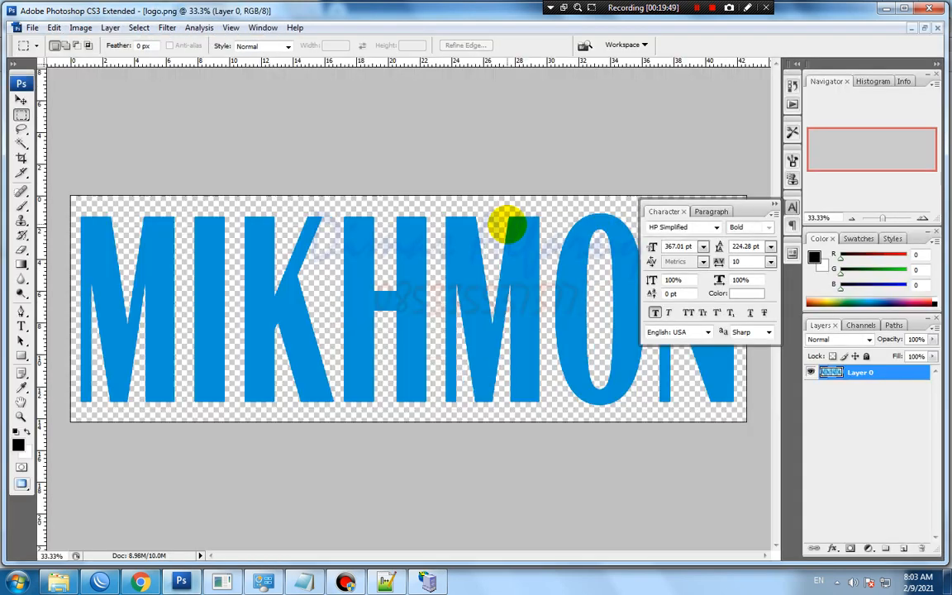
{"action": "left_click", "coordinate": [774, 206]}
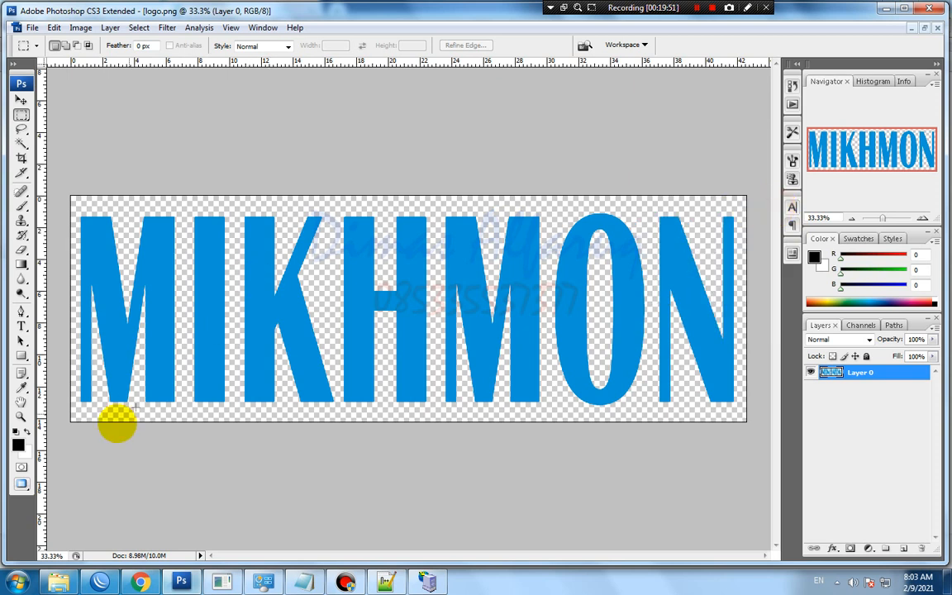
Check the required logo file name format on the upload page, then marquee the MIKHMON letters.
{"action": "mouse_move", "coordinate": [141, 582]}
{"action": "left_click", "coordinate": [147, 545]}
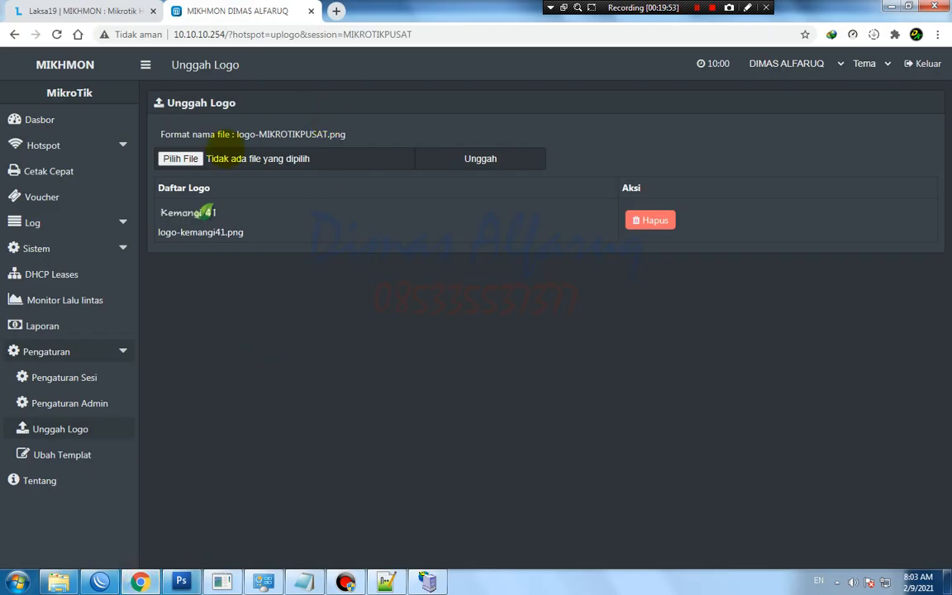
{"action": "left_click_drag", "start_coordinate": [236, 134], "coordinate": [346, 135]}
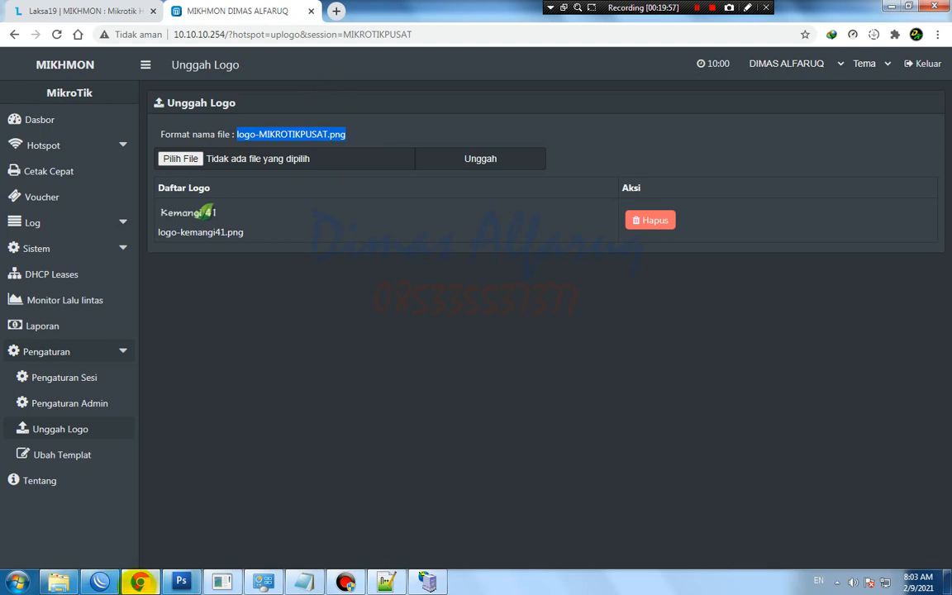
{"action": "left_click", "coordinate": [141, 582]}
{"action": "left_click_drag", "start_coordinate": [58, 188], "coordinate": [716, 537]}
Delete the MIKHMON letters and the leftover blue bar from the logo.
{"action": "key", "text": "Delete"}
{"action": "key", "text": "shift+Right"}
{"action": "key", "text": "shift+Right"}
{"action": "key", "text": "shift+Right"}
{"action": "key", "text": "shift+Right"}
{"action": "key", "text": "shift+Right"}
{"action": "key", "text": "shift+Right"}
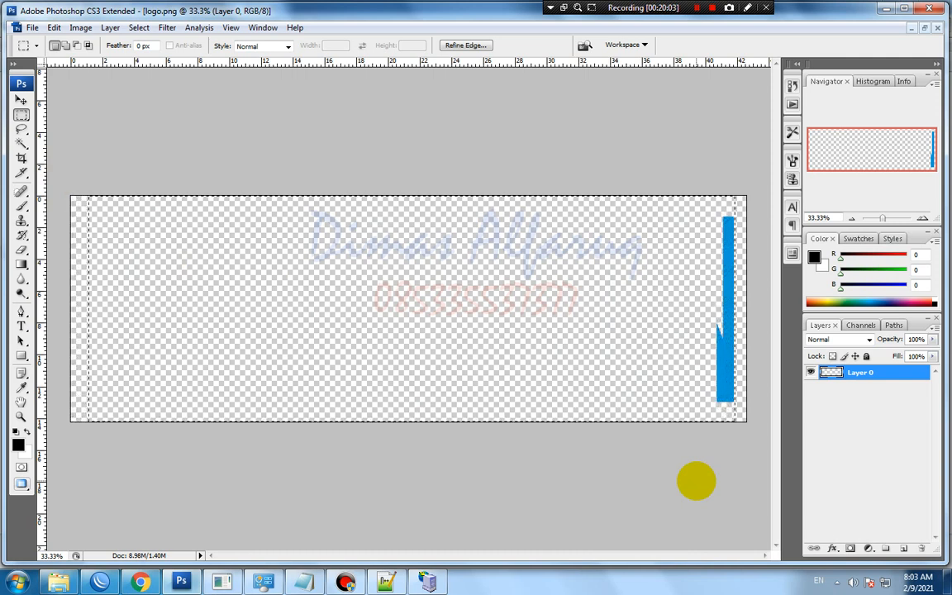
{"action": "key", "text": "Delete"}
{"action": "key", "text": "ctrl+d"}
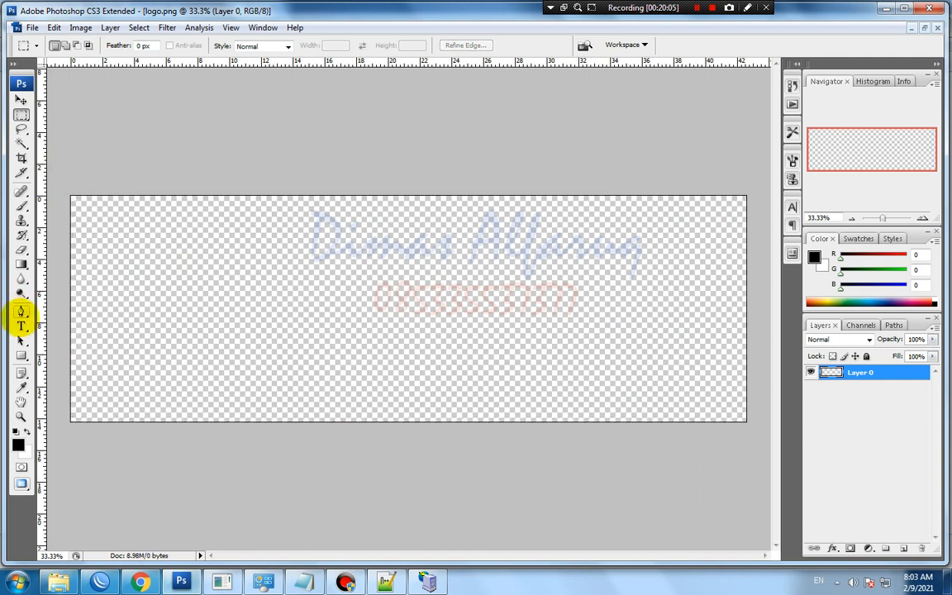
Add a text layer reading DIMASALFARUQ on the logo canvas.
{"action": "left_click", "coordinate": [22, 327]}
{"action": "left_click", "coordinate": [107, 307]}
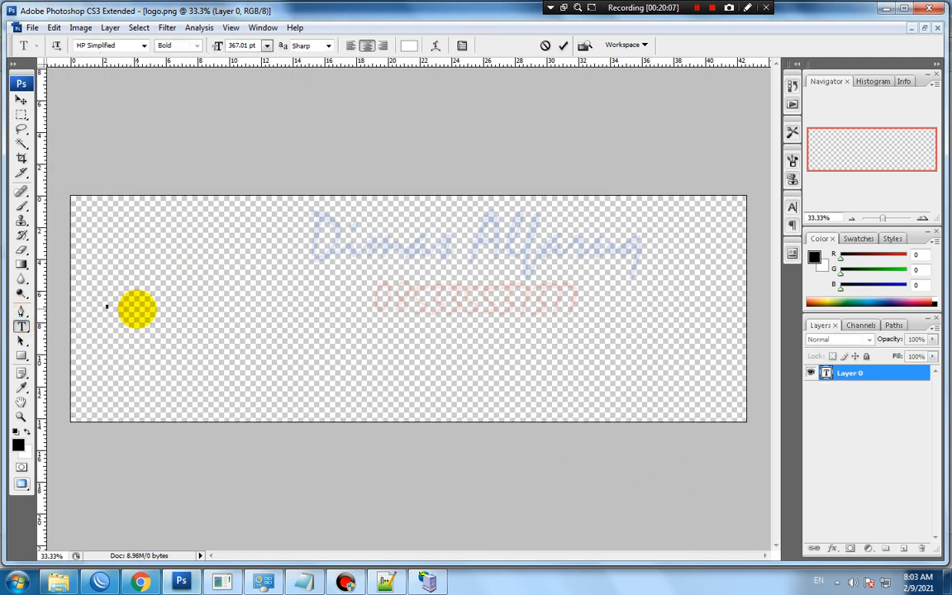
{"action": "type", "text": "DIMASALFAR"}
{"action": "type", "text": ".NET"}
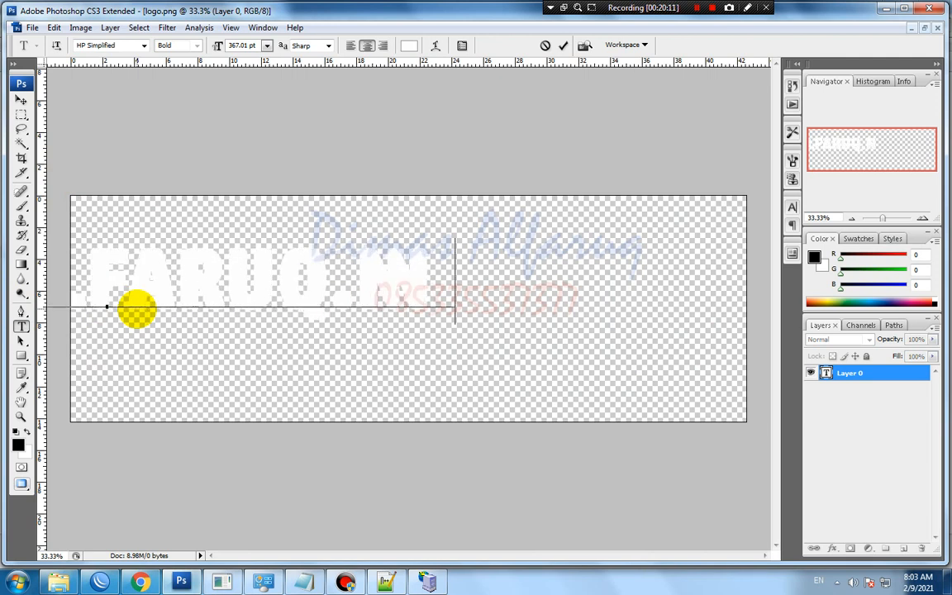
{"action": "left_click", "coordinate": [21, 99]}
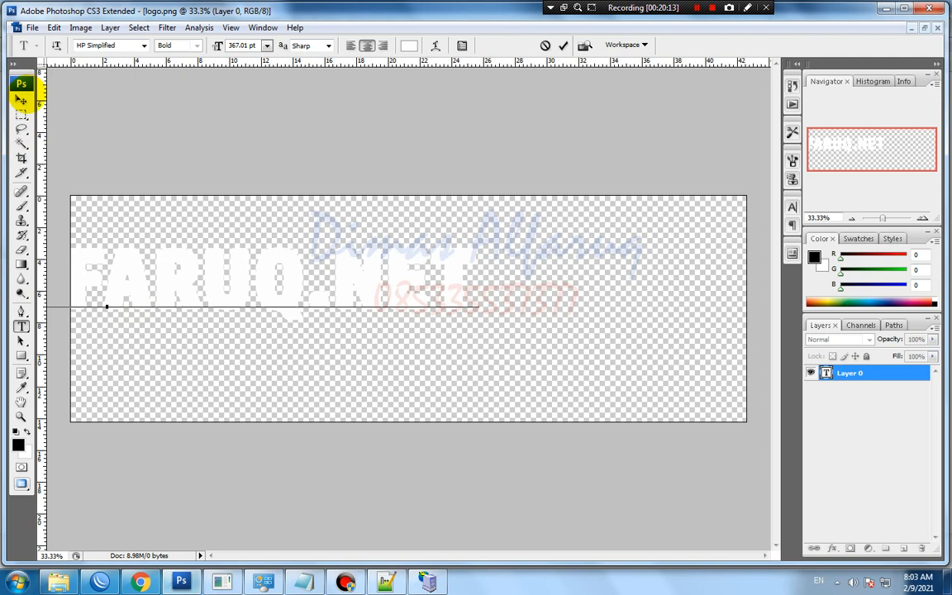
{"action": "left_click_drag", "start_coordinate": [265, 294], "coordinate": [521, 301]}
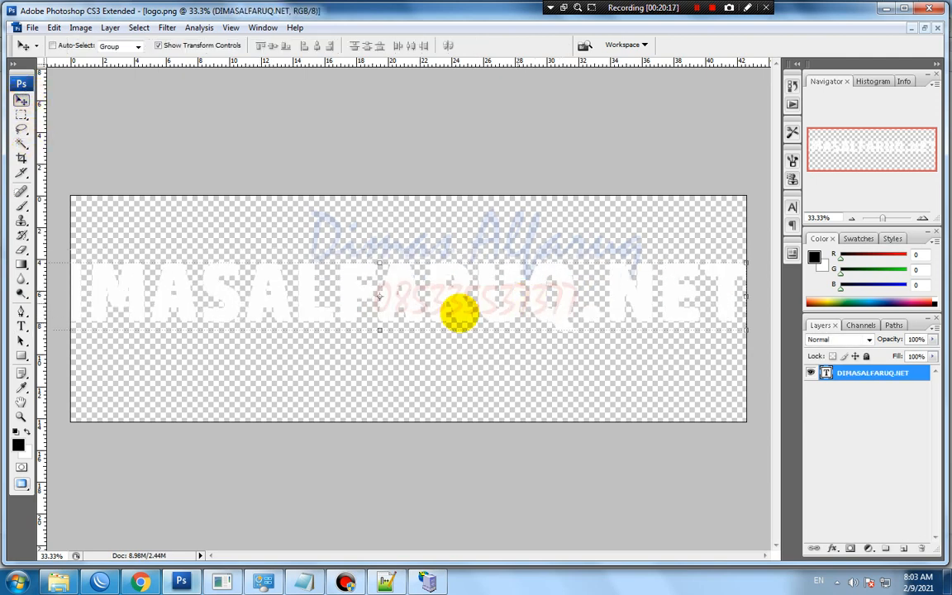
{"action": "left_click", "coordinate": [21, 327]}
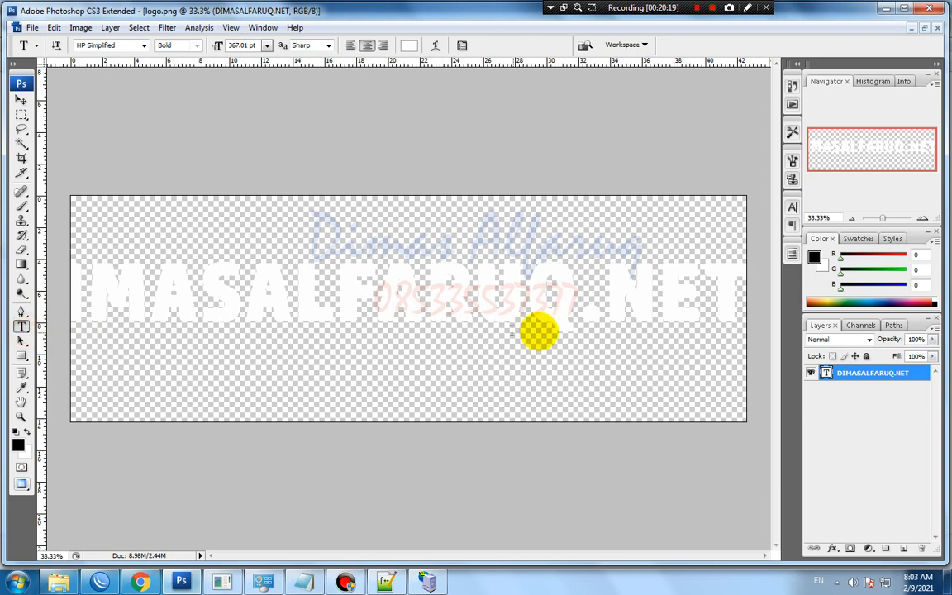
{"action": "left_click_drag", "start_coordinate": [577, 310], "coordinate": [894, 325]}
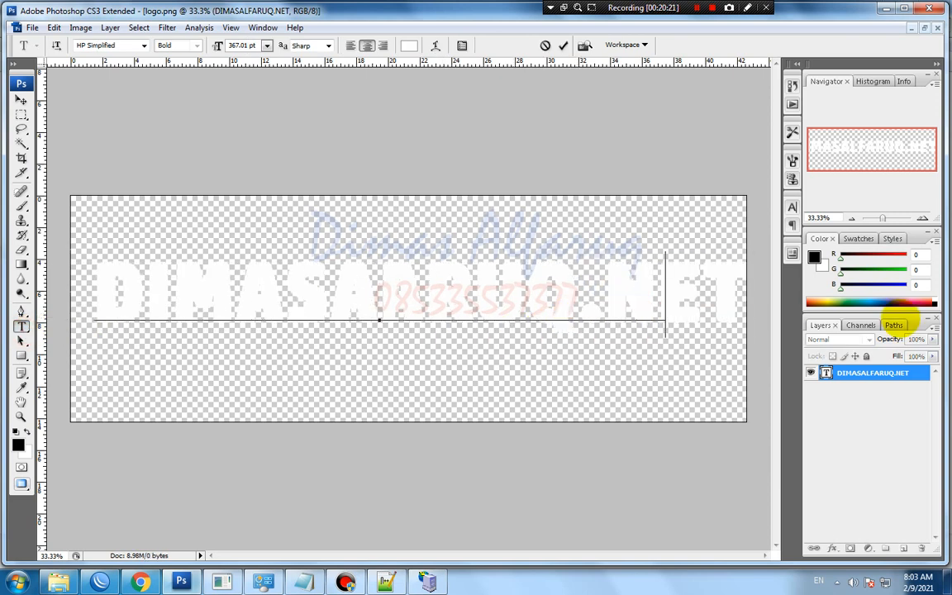
{"action": "key", "text": "BackSpace"}
{"action": "left_click", "coordinate": [22, 99]}
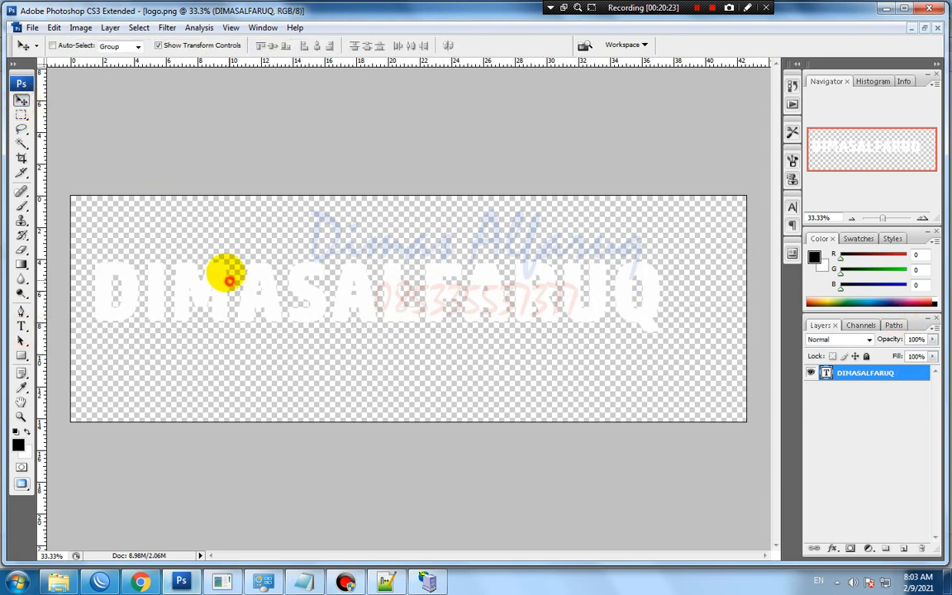
Reposition and stretch the DIMASALFARUQ text to fill the canvas.
{"action": "left_click_drag", "start_coordinate": [223, 270], "coordinate": [210, 235]}
{"action": "left_click_drag", "start_coordinate": [647, 295], "coordinate": [735, 428]}
{"action": "left_click_drag", "start_coordinate": [589, 308], "coordinate": [571, 274]}
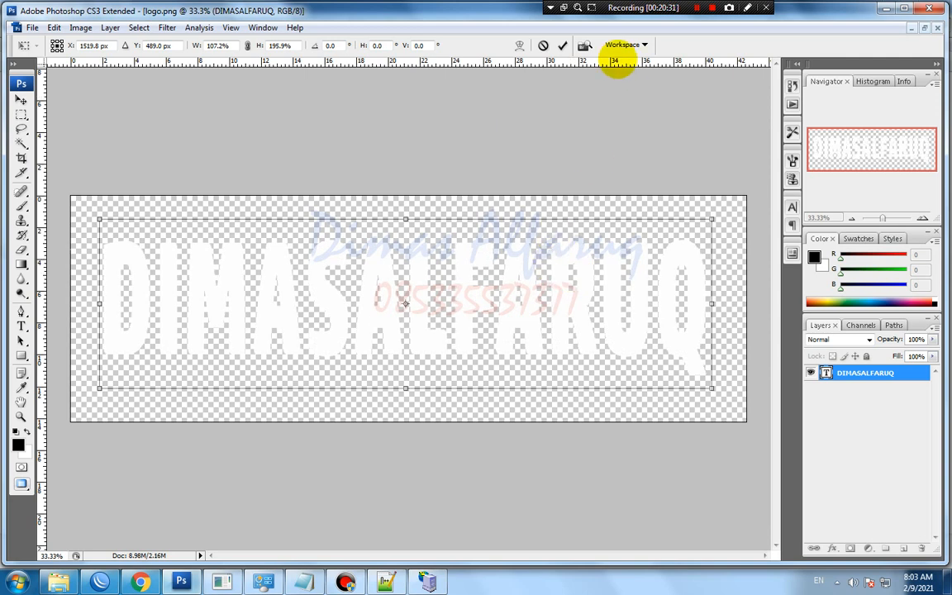
Apply the resize and set the DIMASALFARUQ text colour to blue.
{"action": "left_click", "coordinate": [562, 45]}
{"action": "left_click", "coordinate": [792, 207]}
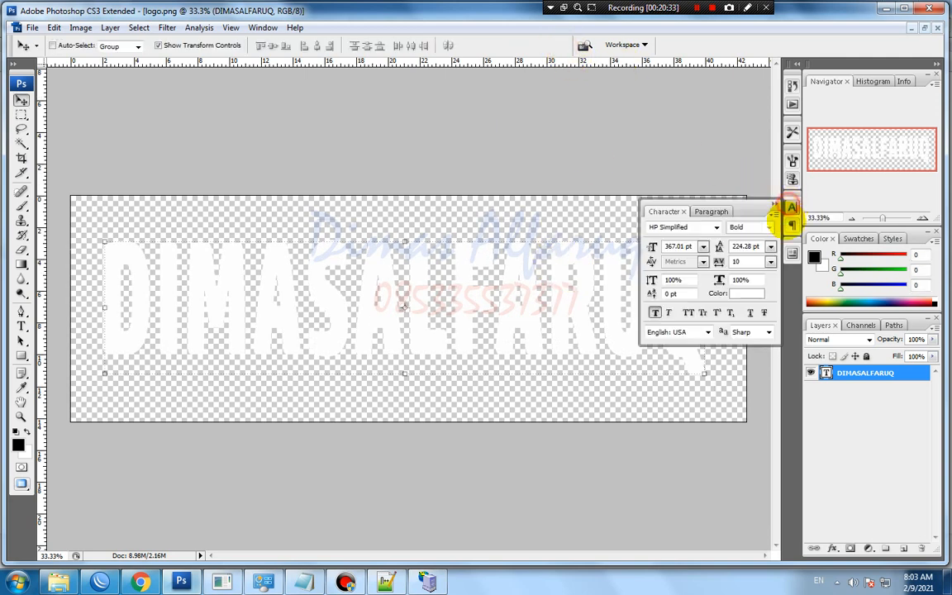
{"action": "left_click", "coordinate": [745, 294]}
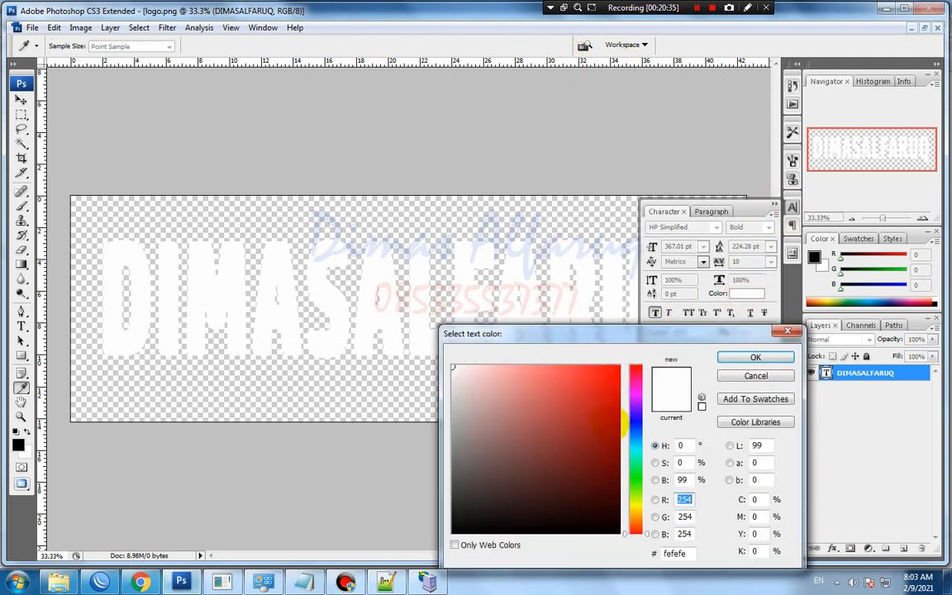
{"action": "left_click", "coordinate": [634, 427]}
{"action": "left_click", "coordinate": [614, 374]}
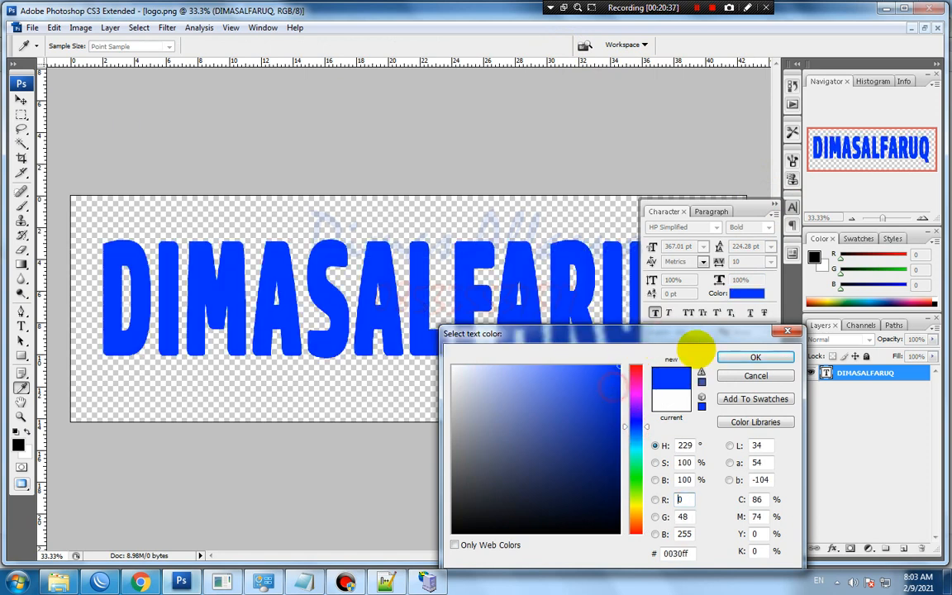
{"action": "left_click", "coordinate": [755, 357]}
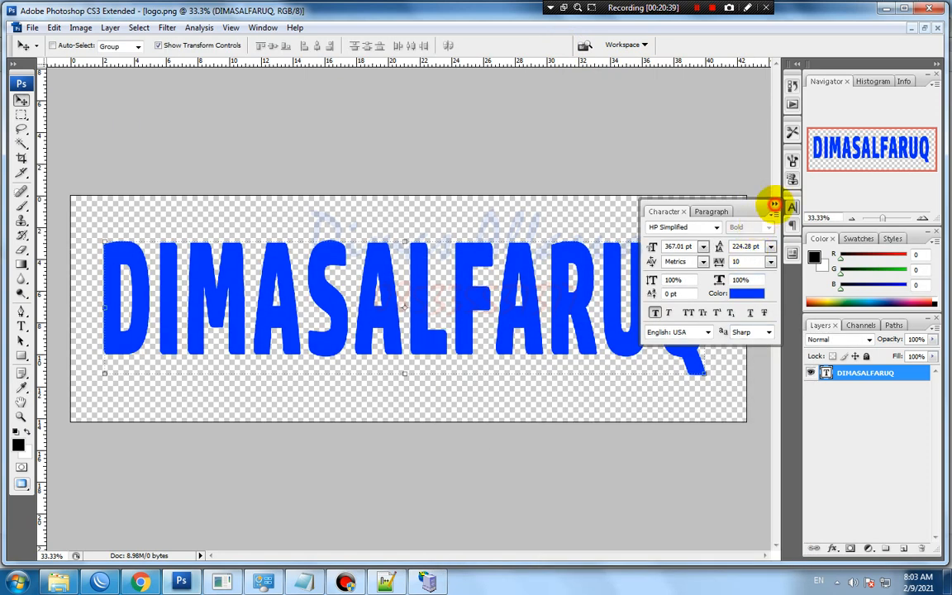
{"action": "left_click", "coordinate": [771, 203]}
Save the image as PNG over the existing logo.png with default options.
{"action": "left_click", "coordinate": [26, 29]}
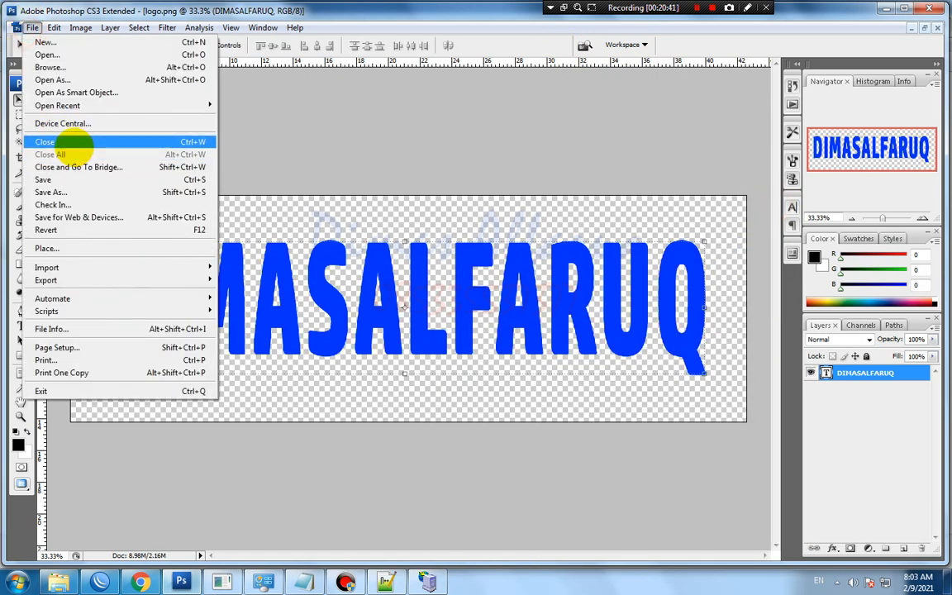
{"action": "left_click", "coordinate": [49, 179]}
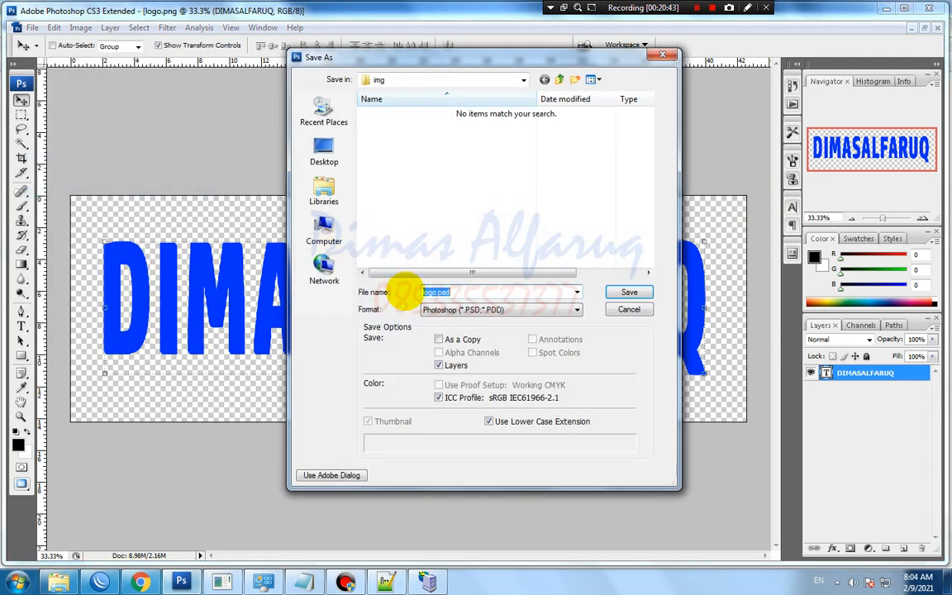
{"action": "left_click", "coordinate": [438, 310]}
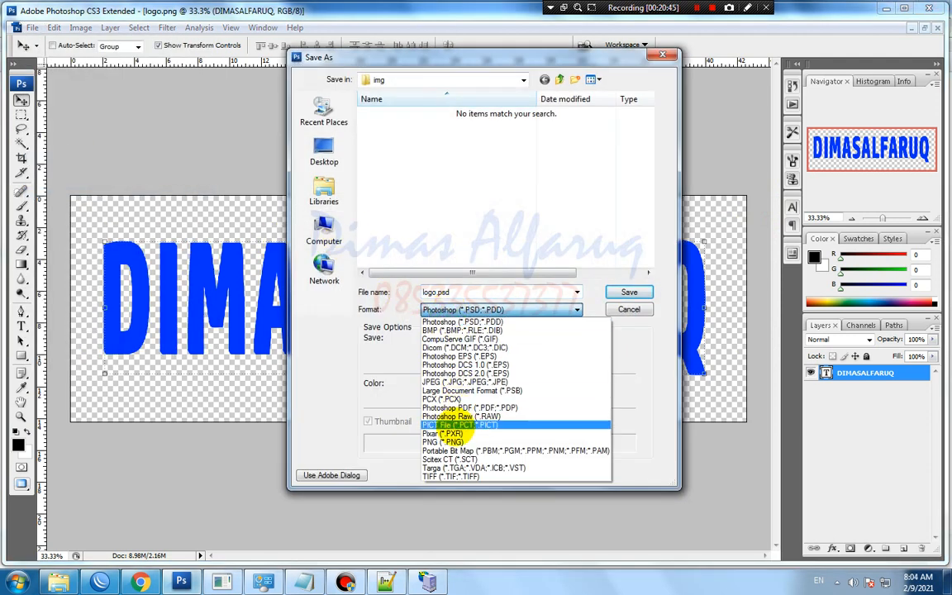
{"action": "left_click", "coordinate": [440, 443]}
{"action": "left_click", "coordinate": [376, 126]}
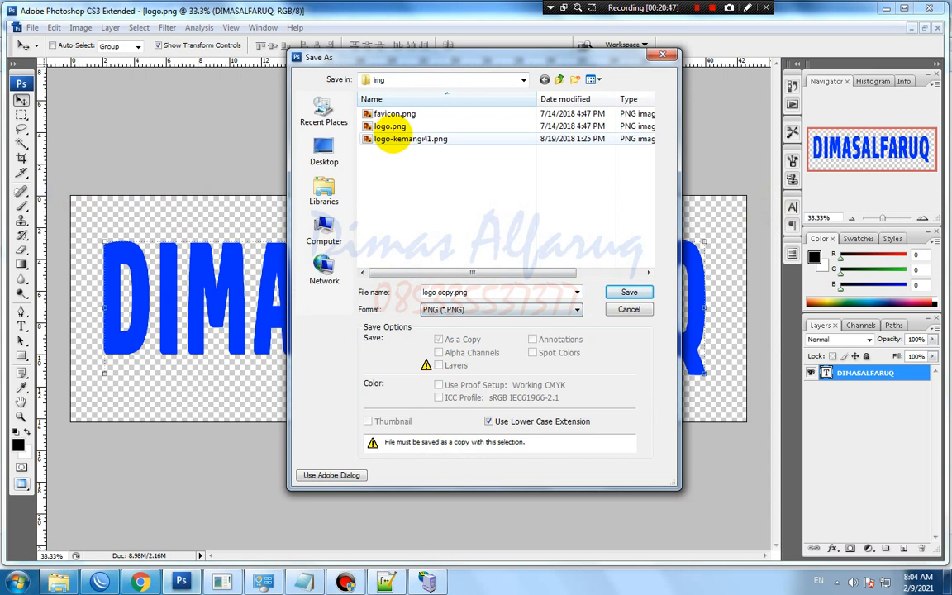
{"action": "left_click", "coordinate": [628, 292]}
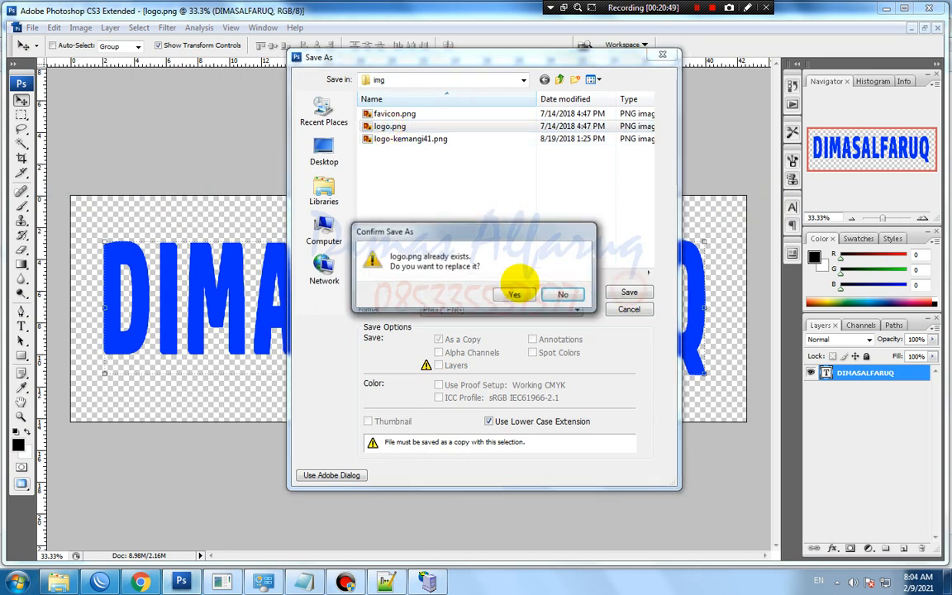
{"action": "left_click", "coordinate": [483, 294]}
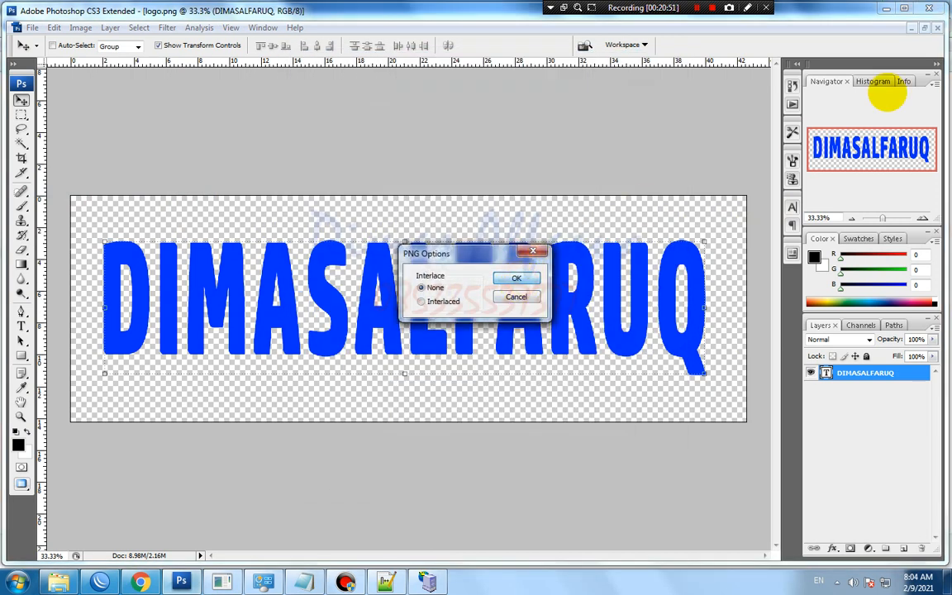
{"action": "left_click", "coordinate": [502, 279]}
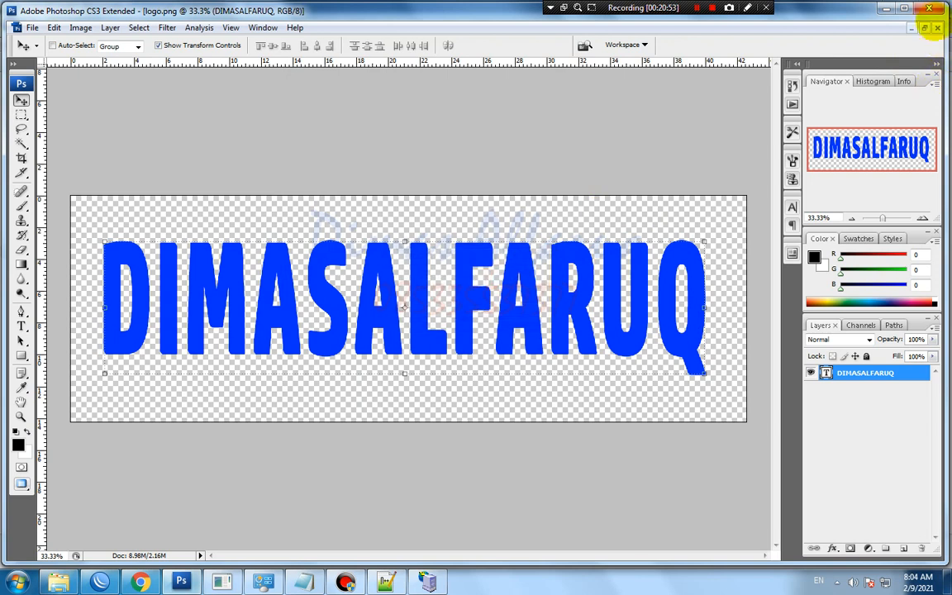
Close Photoshop without saving the layered document and check the new logo.png.
{"action": "left_click", "coordinate": [928, 6]}
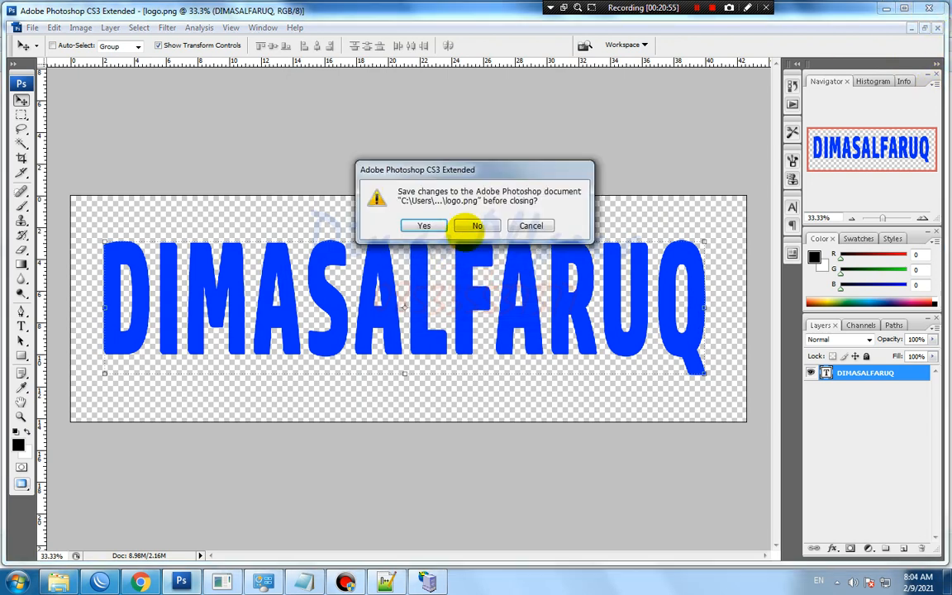
{"action": "left_click", "coordinate": [472, 224]}
{"action": "left_click", "coordinate": [295, 147]}
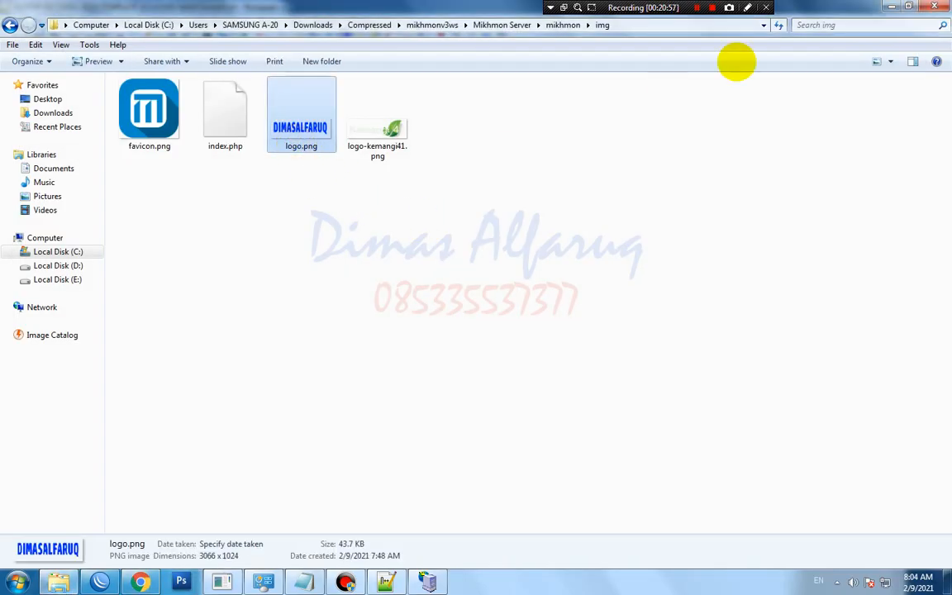
Minimise Explorer and return to Mikhmon's MIKROTIKPUSAT dashboard in Chrome.
{"action": "left_click", "coordinate": [891, 6]}
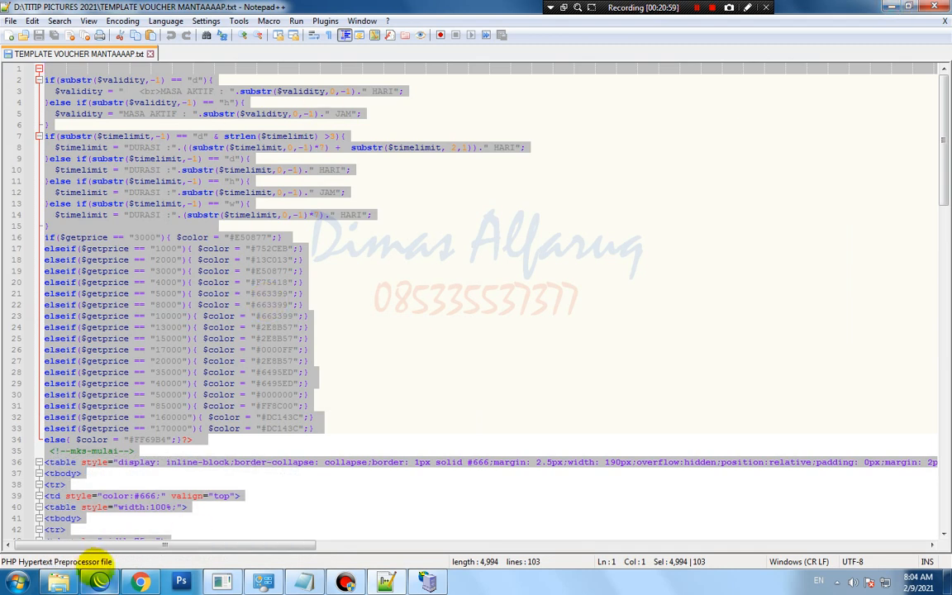
{"action": "left_click", "coordinate": [139, 581]}
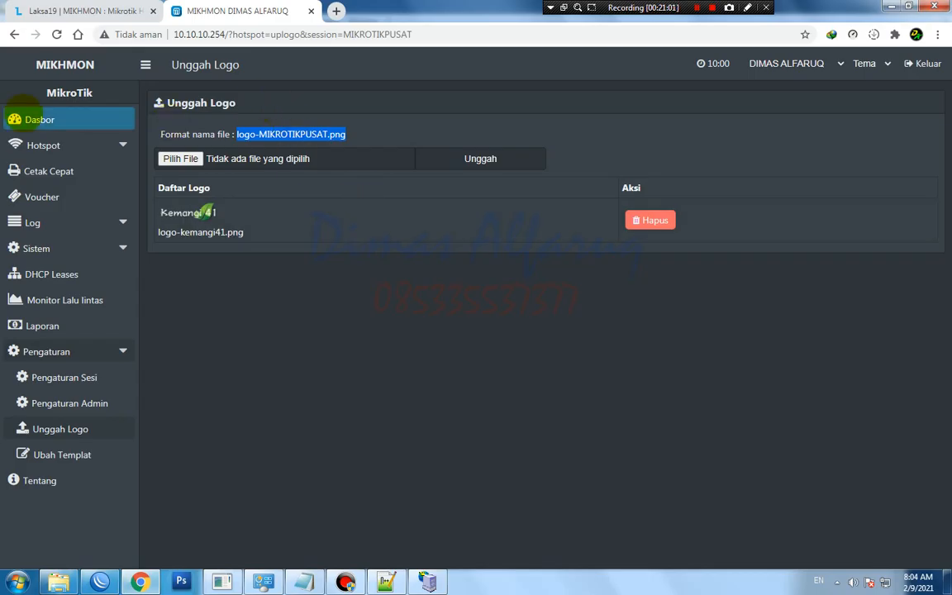
{"action": "left_click", "coordinate": [16, 117]}
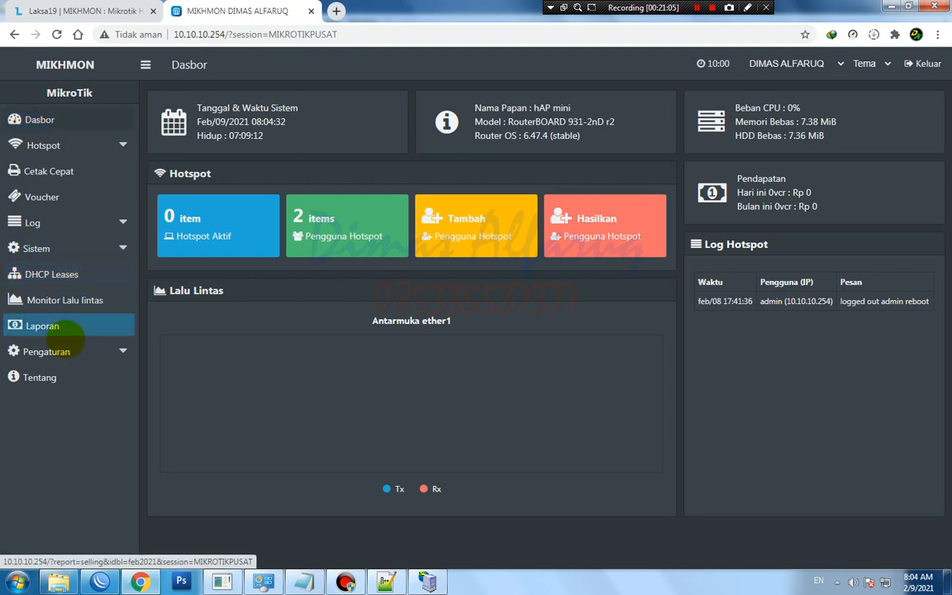
Preview a voucher from the Ubah Templat editor to confirm the blue DIMASALFARUQ logo.
{"action": "left_click", "coordinate": [51, 351]}
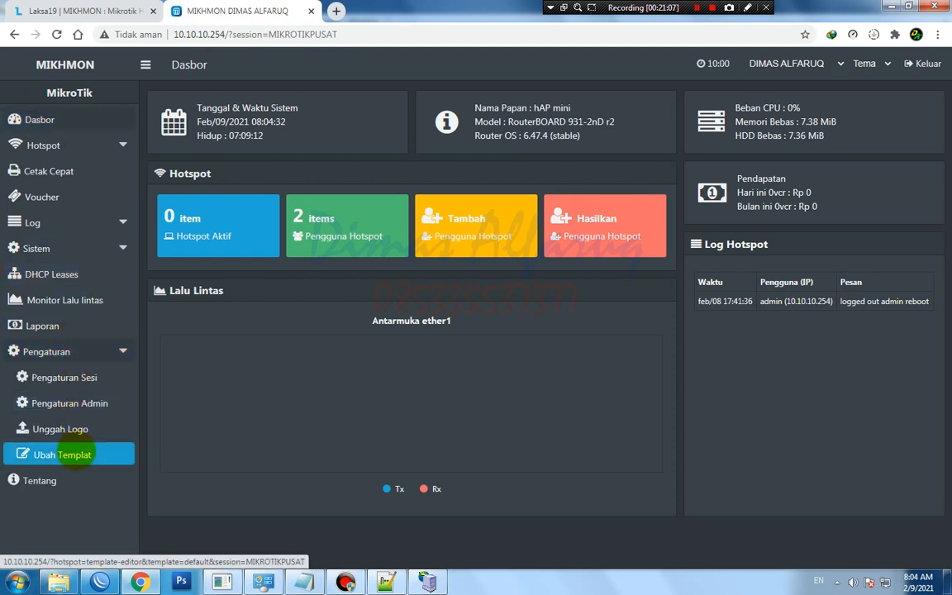
{"action": "left_click", "coordinate": [63, 454]}
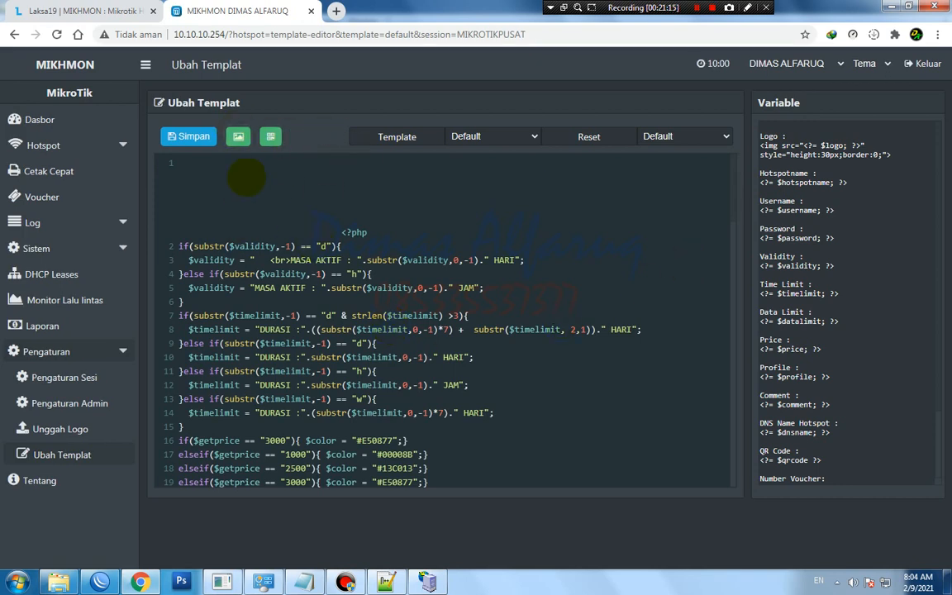
{"action": "left_click", "coordinate": [238, 136]}
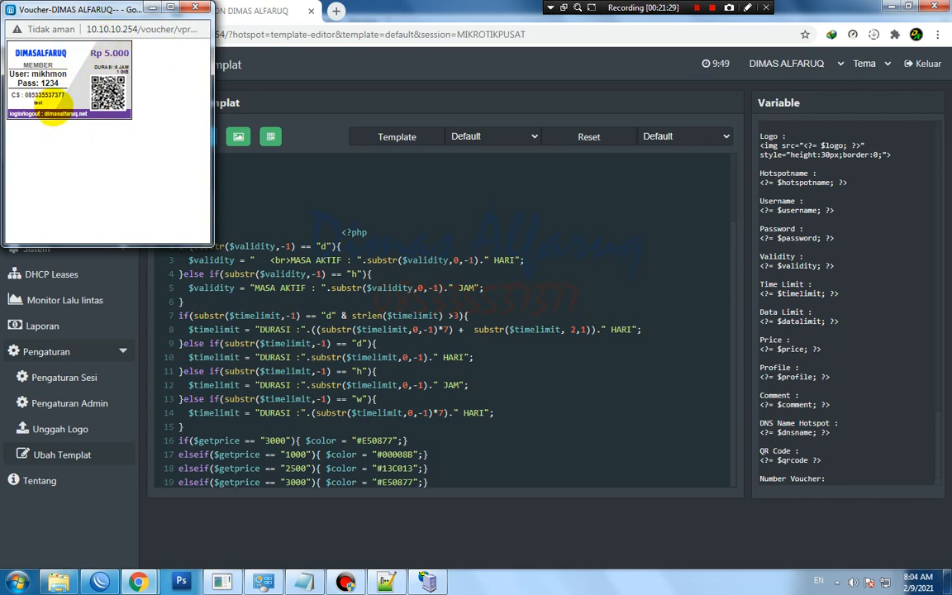
{"action": "left_click", "coordinate": [195, 7]}
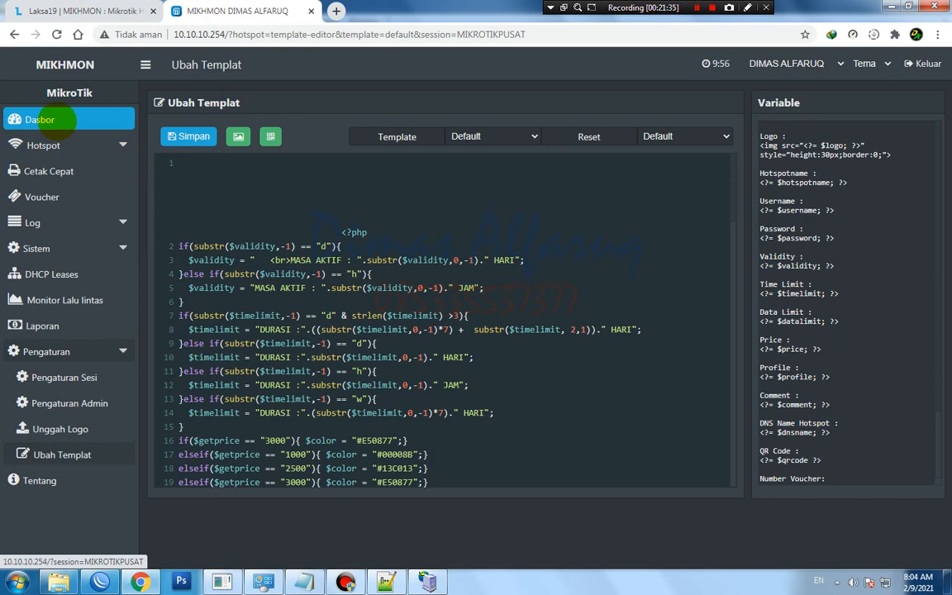
Go from the MIKROTIKPUSAT dashboard to the Hasilkan Pengguna form via the red Hasilkan card.
{"action": "left_click", "coordinate": [57, 121]}
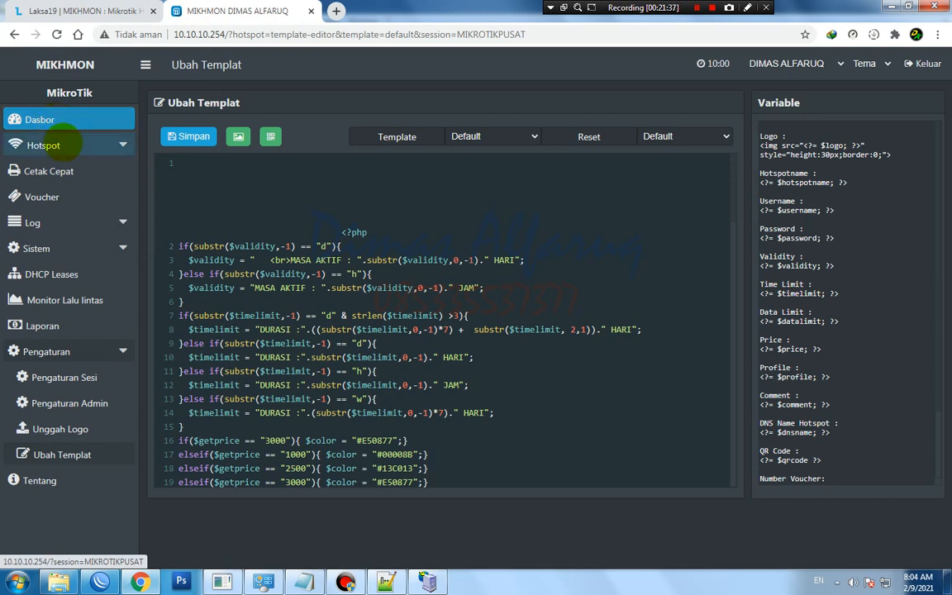
{"action": "left_click", "coordinate": [59, 121]}
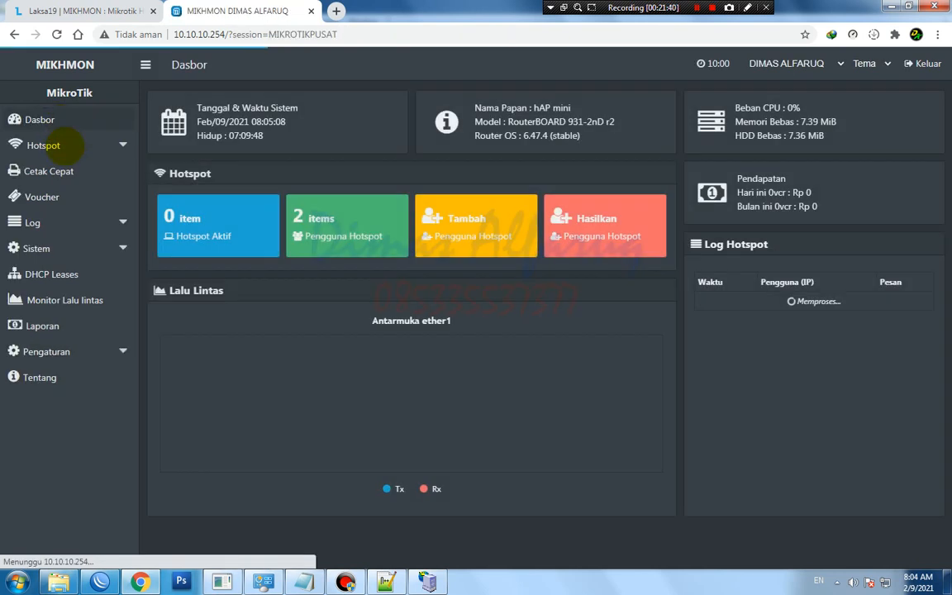
{"action": "left_click", "coordinate": [68, 145]}
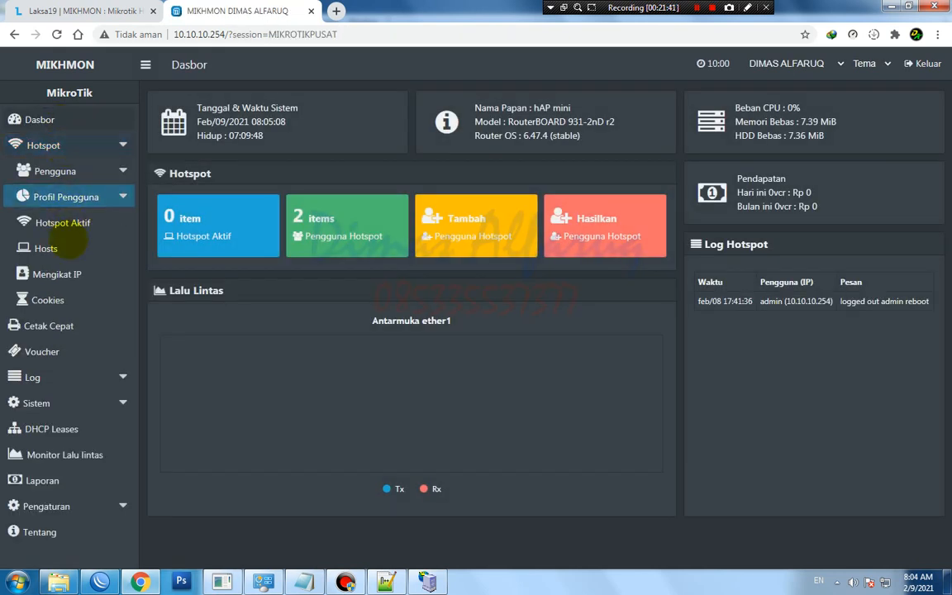
{"action": "left_click", "coordinate": [62, 120]}
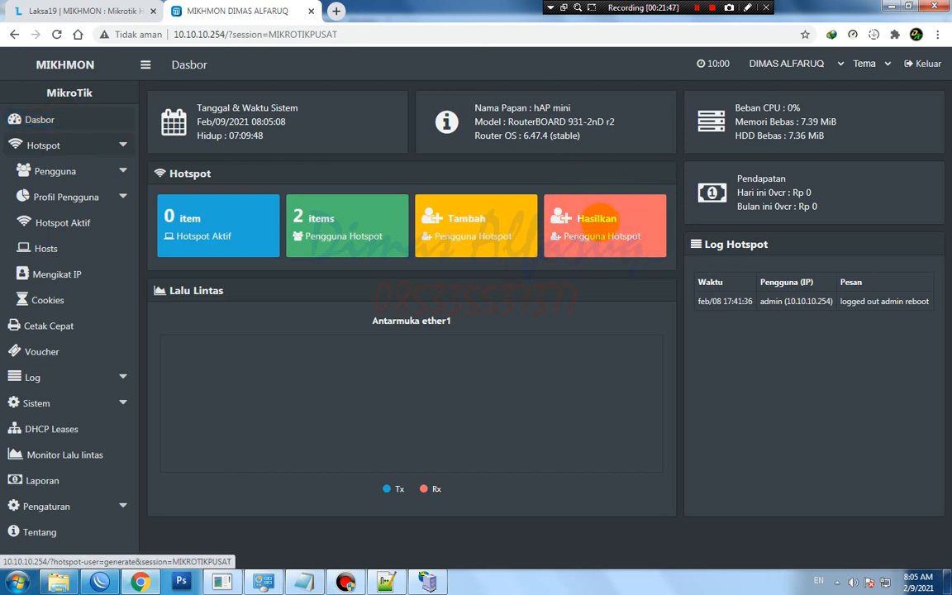
{"action": "left_click", "coordinate": [600, 219]}
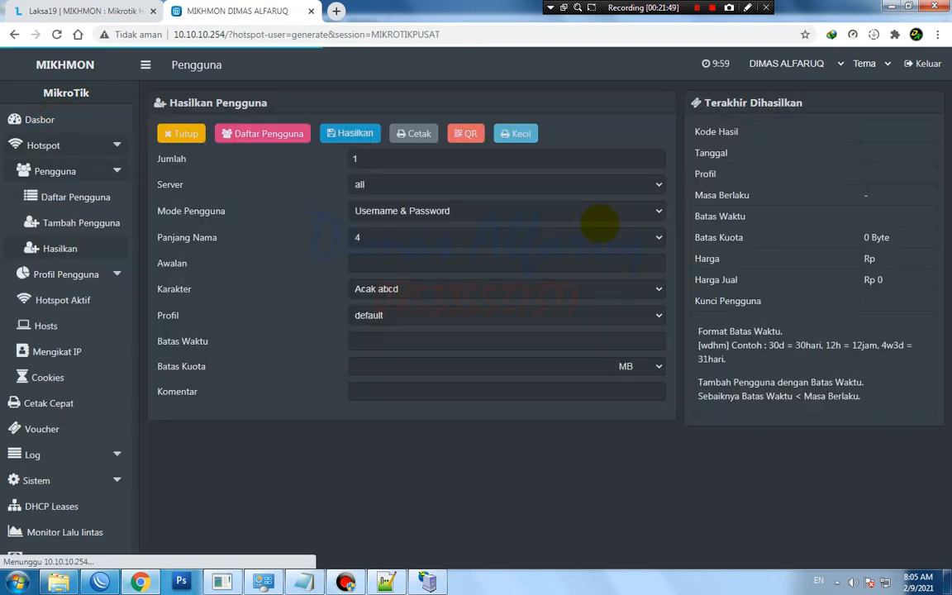
{"action": "double_click", "coordinate": [357, 159]}
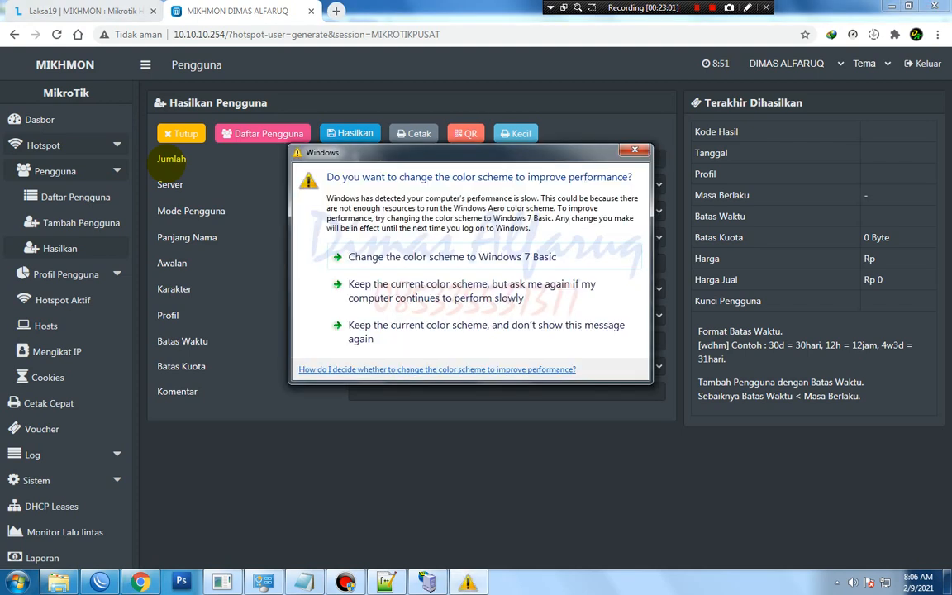
{"action": "left_click", "coordinate": [351, 333]}
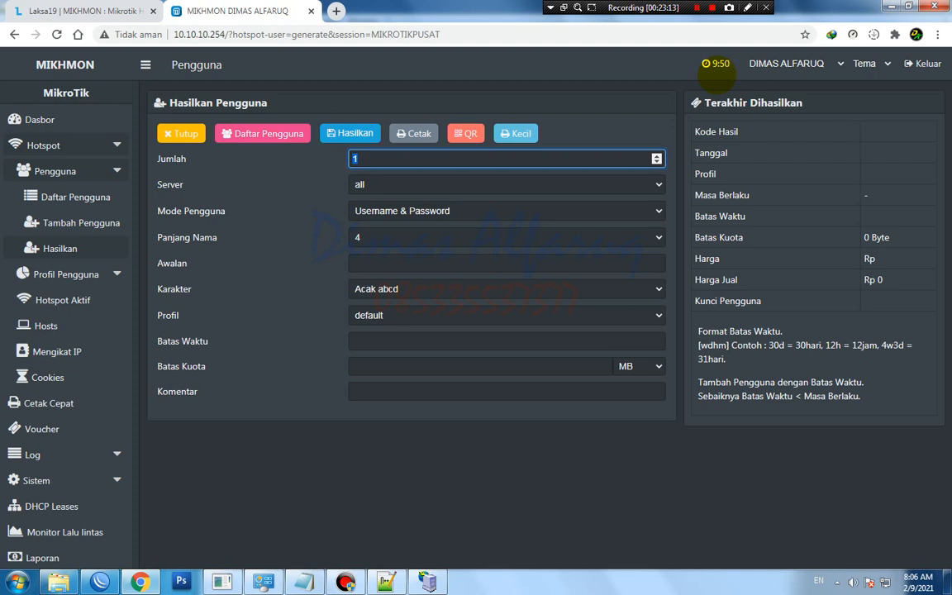
Set Jumlah to 90, Mode Pengguna to Username = Password, and name length 6.
{"action": "type", "text": "90"}
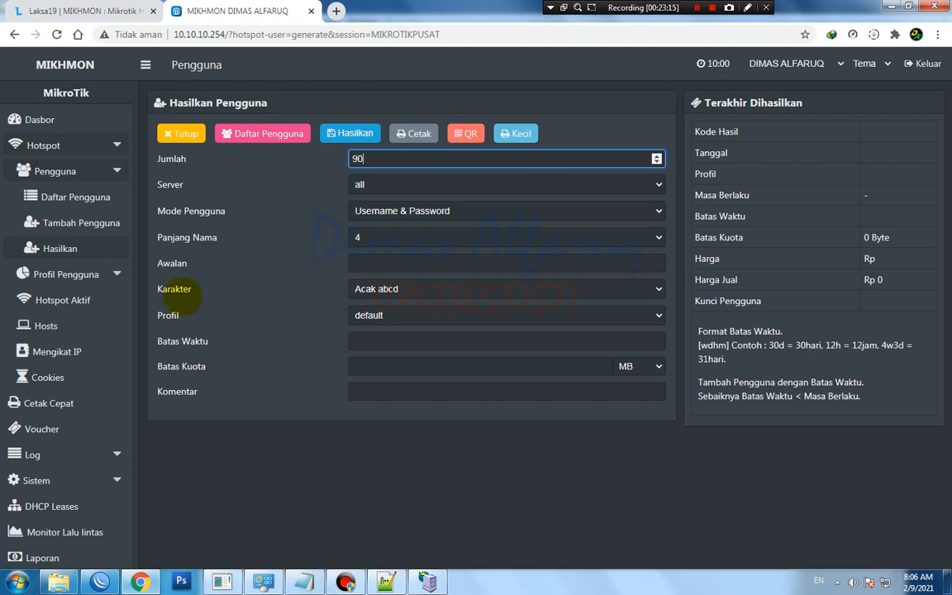
{"action": "left_click", "coordinate": [389, 210]}
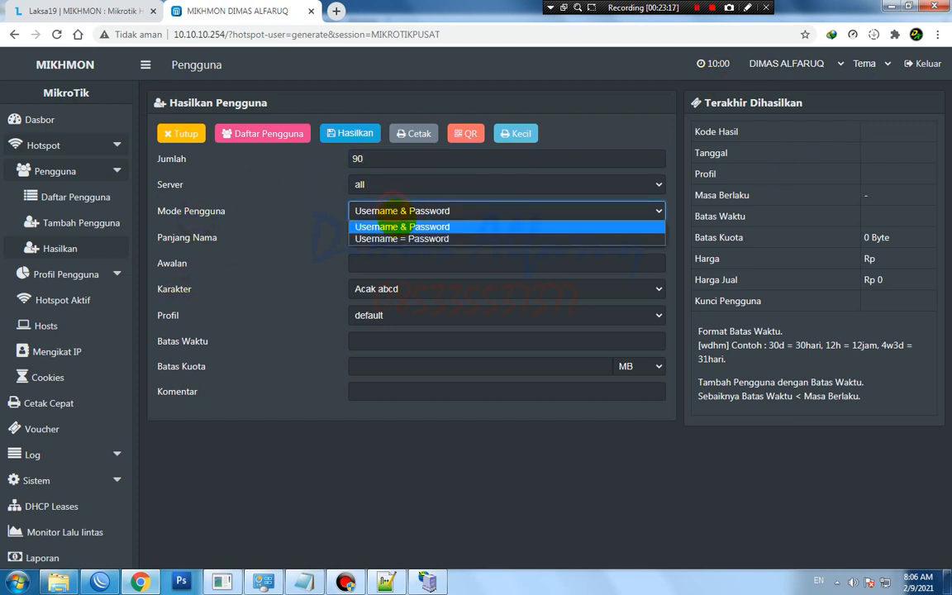
{"action": "left_click", "coordinate": [396, 239]}
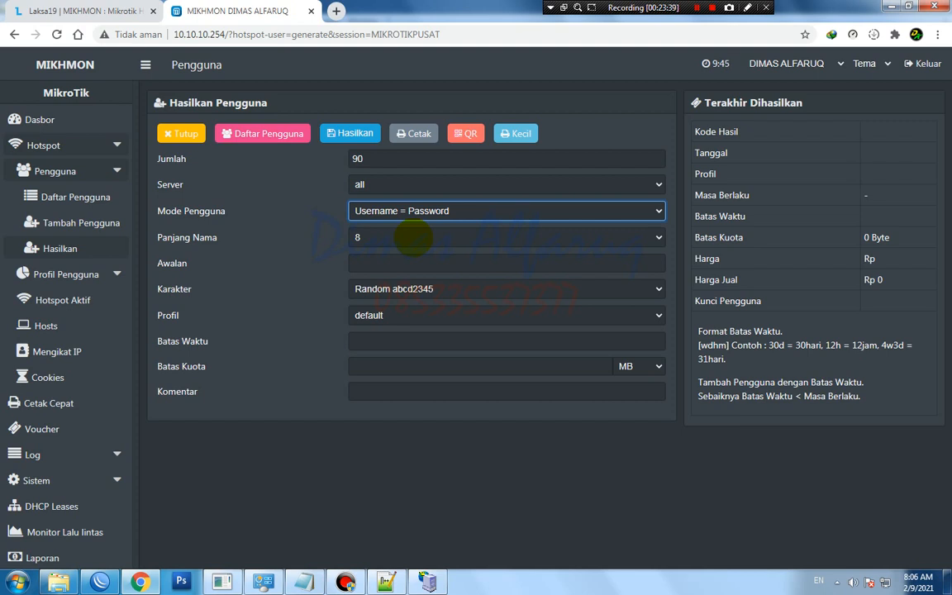
{"action": "left_click", "coordinate": [413, 239]}
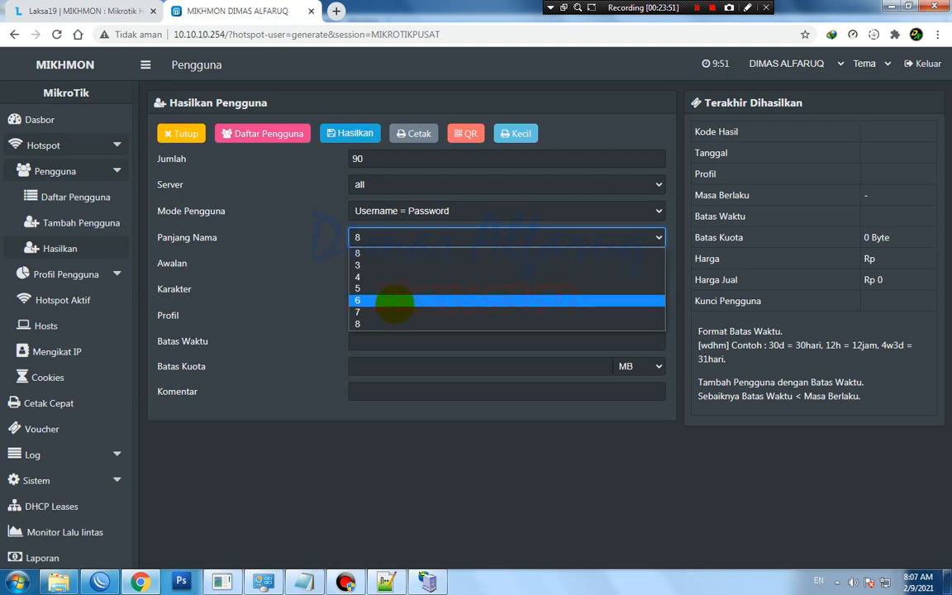
{"action": "left_click", "coordinate": [394, 301]}
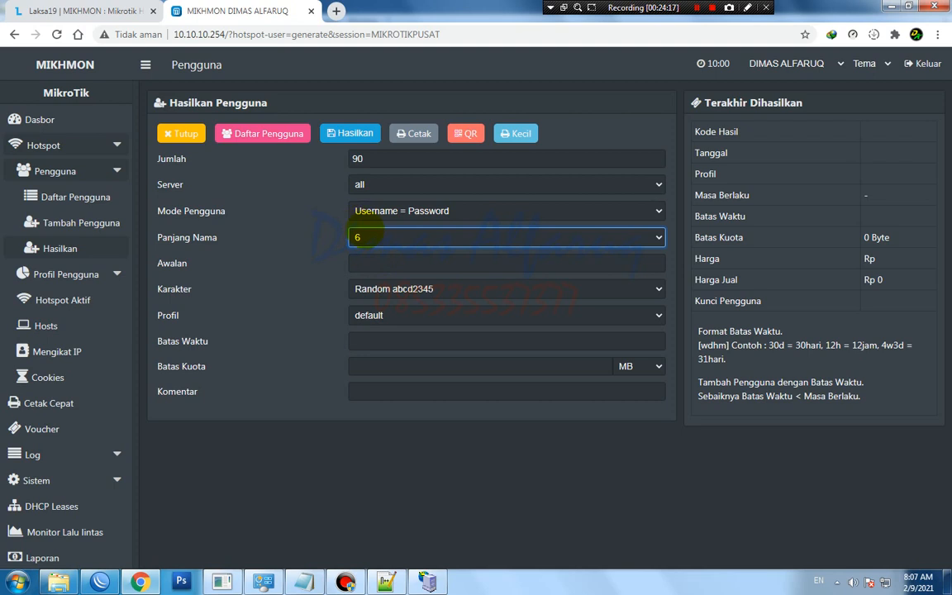
Leave the Awalan prefix empty and set Karakter to Acak 1234.
{"action": "left_click", "coordinate": [362, 263]}
{"action": "type", "text": "RD"}
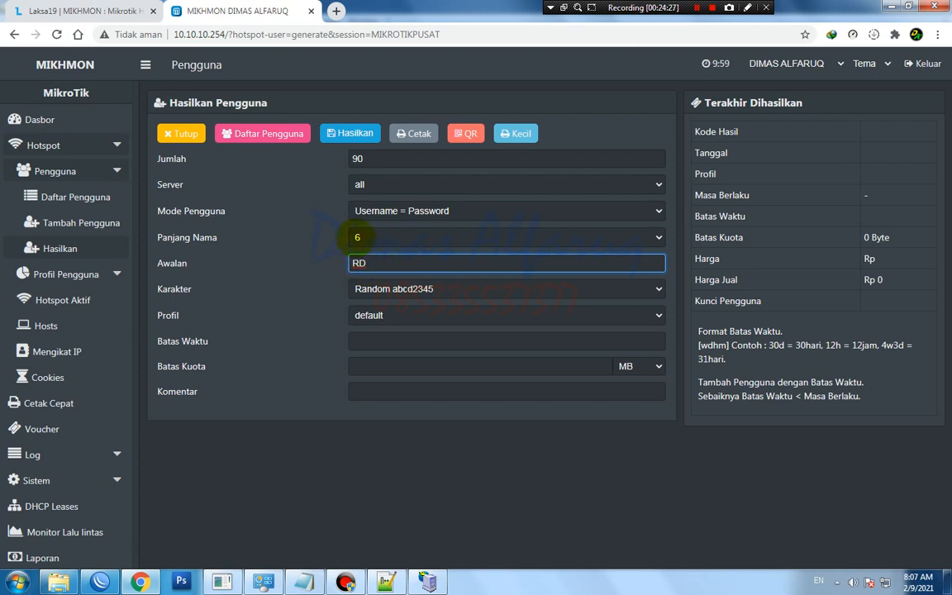
{"action": "key", "text": "BackSpace"}
{"action": "key", "text": "BackSpace"}
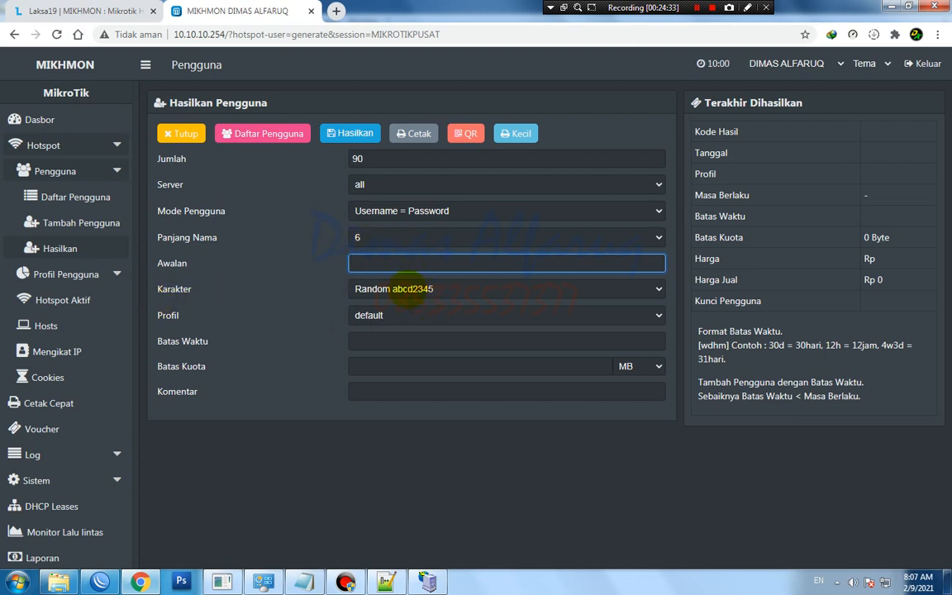
{"action": "left_click", "coordinate": [406, 287]}
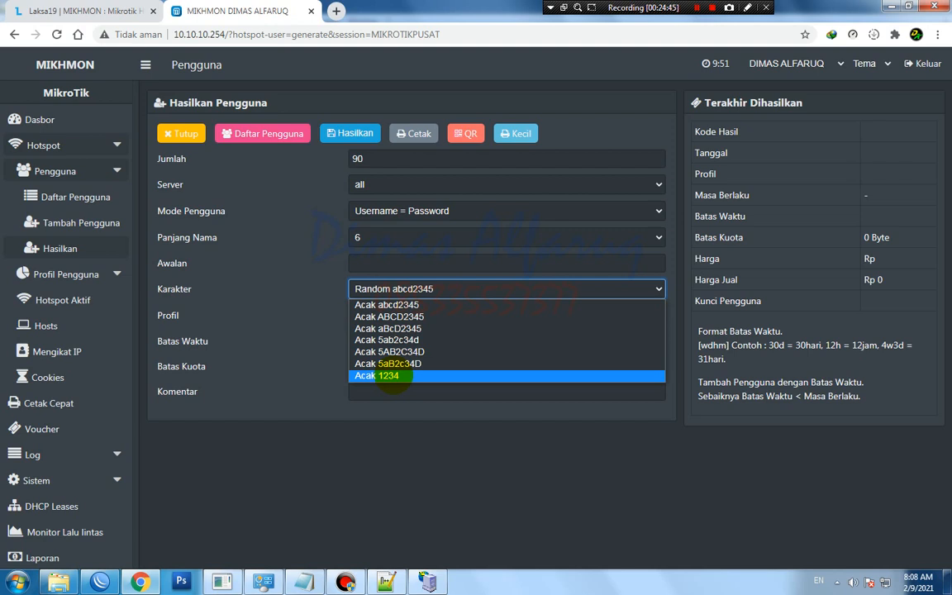
{"action": "left_click", "coordinate": [384, 376]}
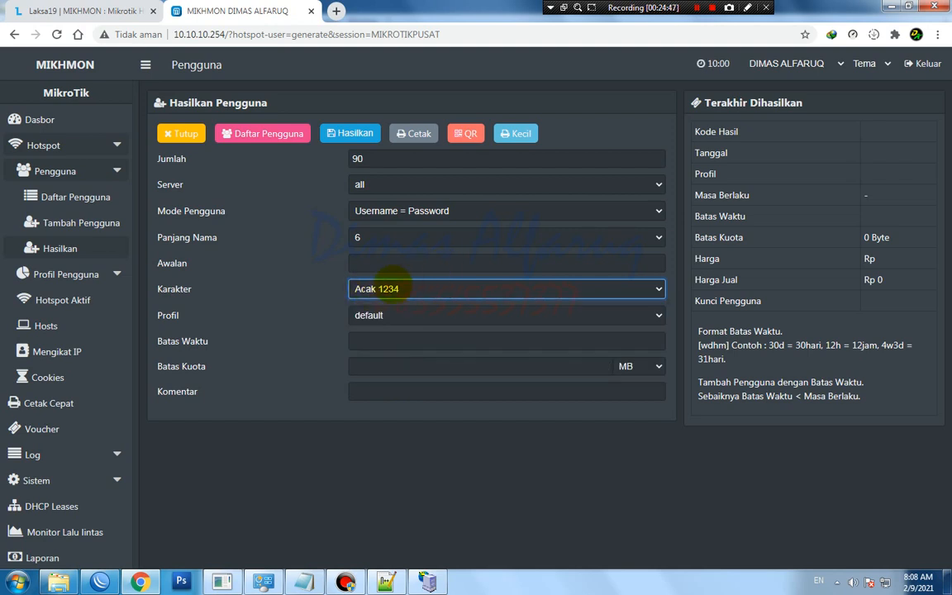
{"action": "left_click", "coordinate": [393, 280]}
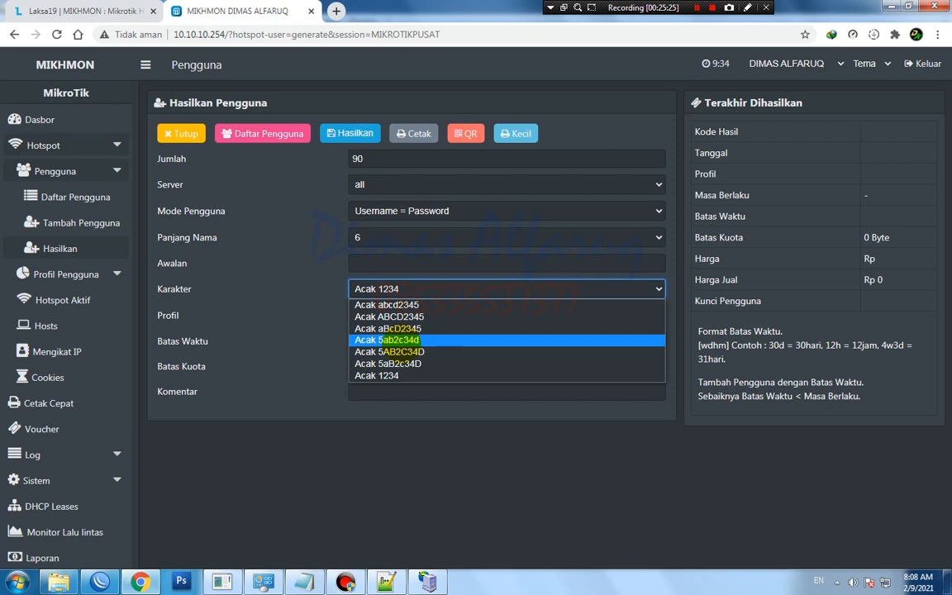
Change Karakter to Acak 5AB2C34D for uppercase letters and digits.
{"action": "left_click", "coordinate": [390, 352]}
{"action": "left_click", "coordinate": [385, 288]}
{"action": "left_click", "coordinate": [389, 376]}
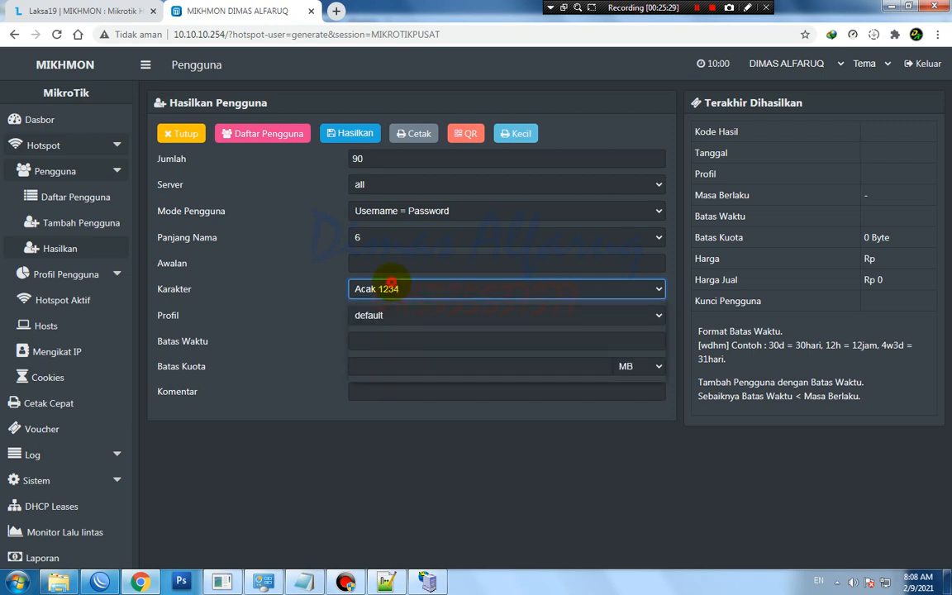
{"action": "left_click", "coordinate": [388, 289]}
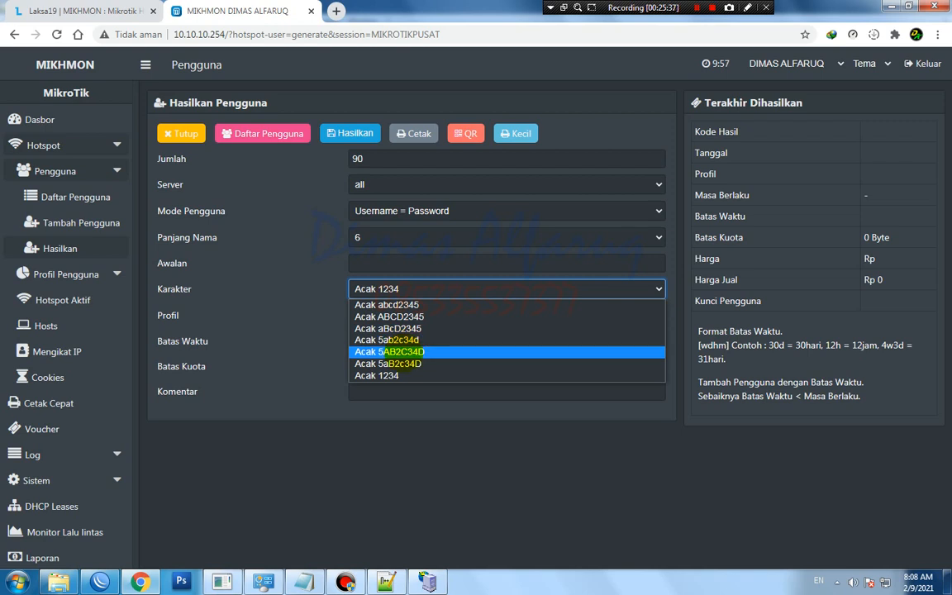
{"action": "left_click", "coordinate": [389, 351]}
Assign the HARIAN-5000 profile (24h5m validity, Rp 5.000).
{"action": "left_click", "coordinate": [421, 315]}
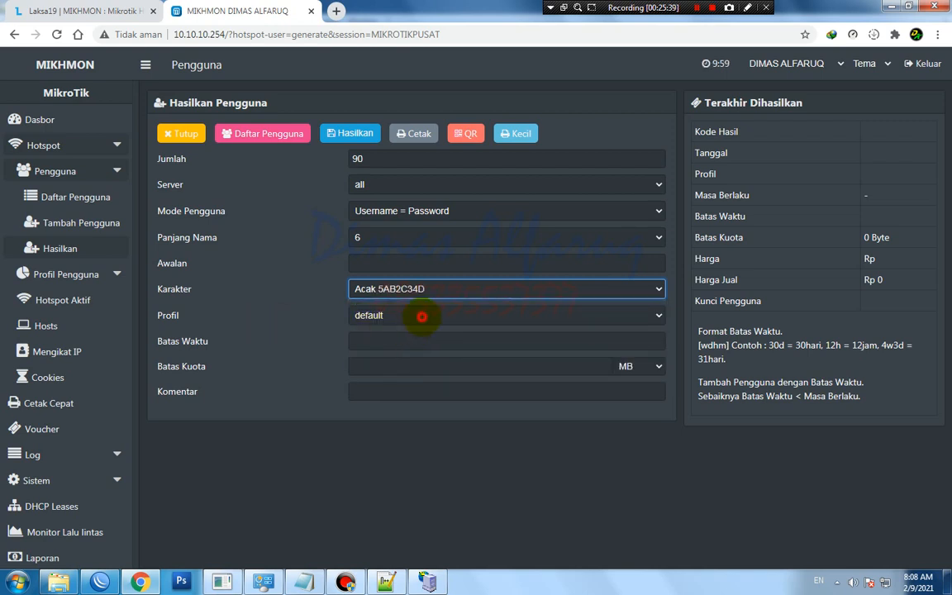
{"action": "left_click", "coordinate": [388, 346]}
{"action": "left_click", "coordinate": [381, 342]}
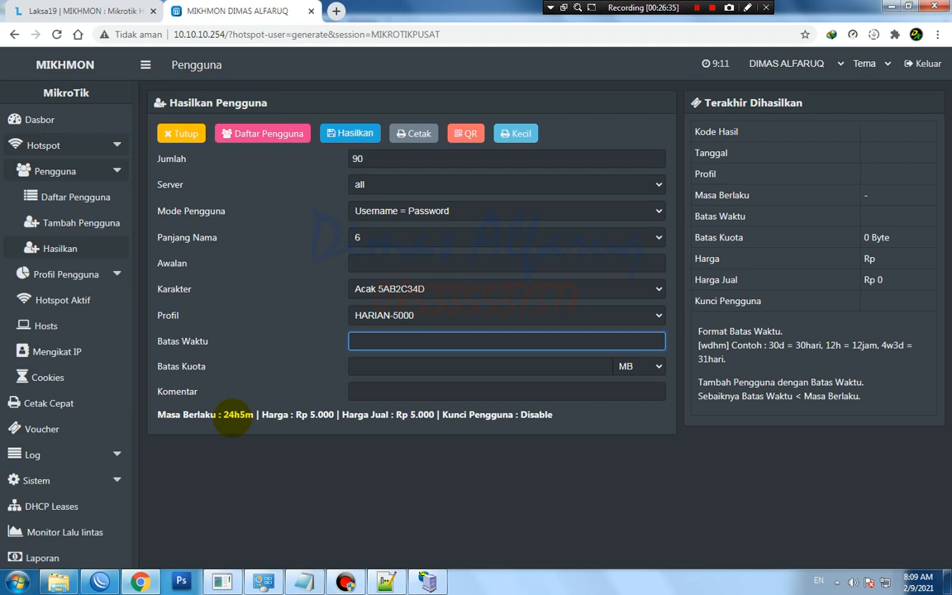
Set Batas Waktu to 24h and leave the data quota empty in MB.
{"action": "type", "text": "24h"}
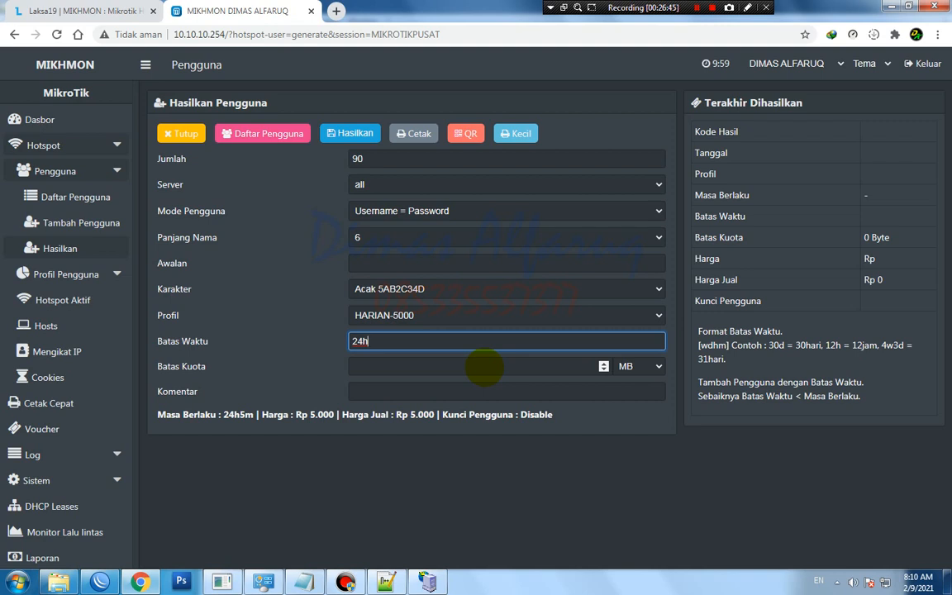
{"action": "left_click", "coordinate": [467, 369]}
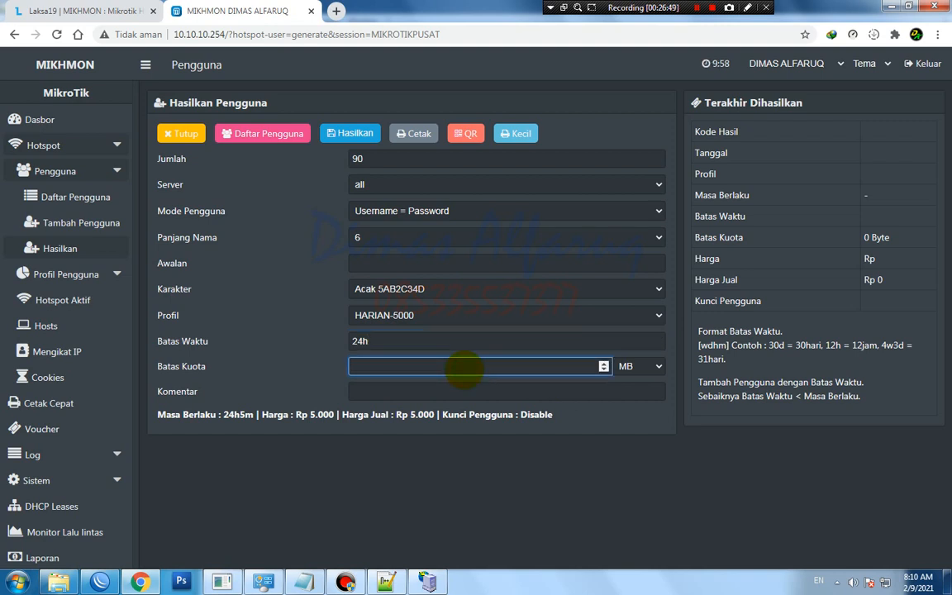
{"action": "left_click", "coordinate": [630, 366]}
{"action": "left_click", "coordinate": [628, 395]}
{"action": "left_click", "coordinate": [639, 366]}
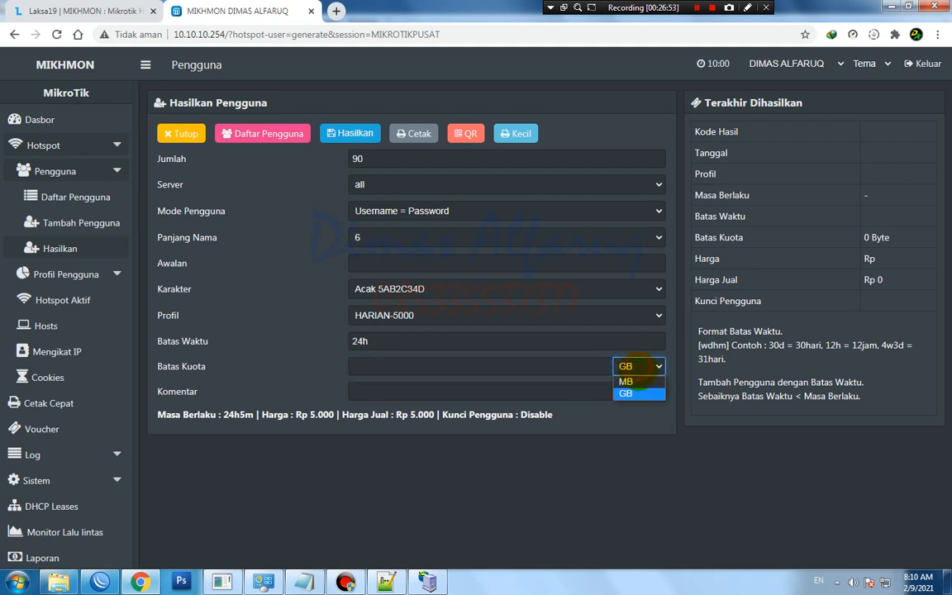
{"action": "left_click", "coordinate": [626, 382]}
{"action": "left_click", "coordinate": [411, 473]}
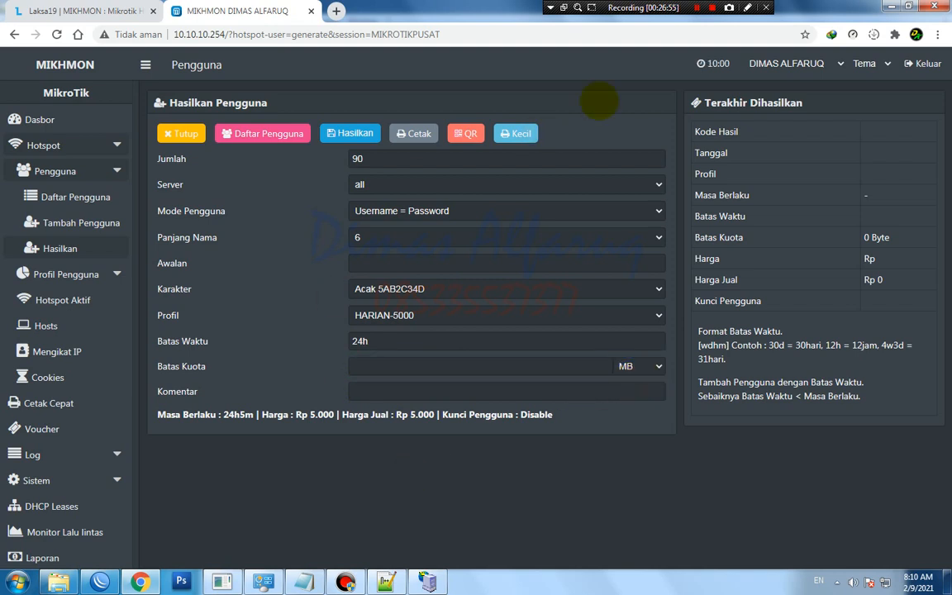
Submit the filled-in generate form.
{"action": "left_click", "coordinate": [355, 133]}
{"action": "double_click", "coordinate": [169, 158]}
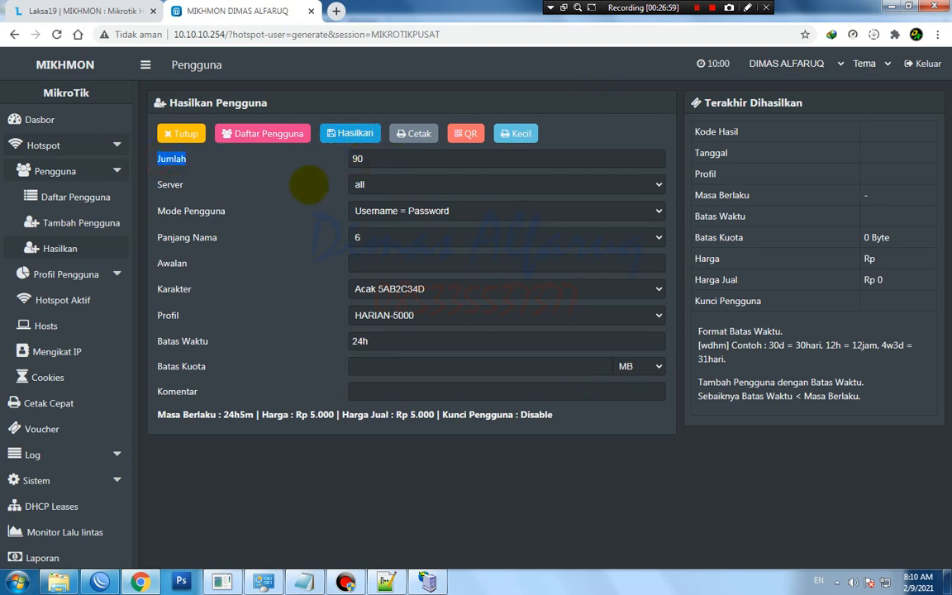
{"action": "left_click", "coordinate": [289, 164]}
{"action": "left_click", "coordinate": [351, 135]}
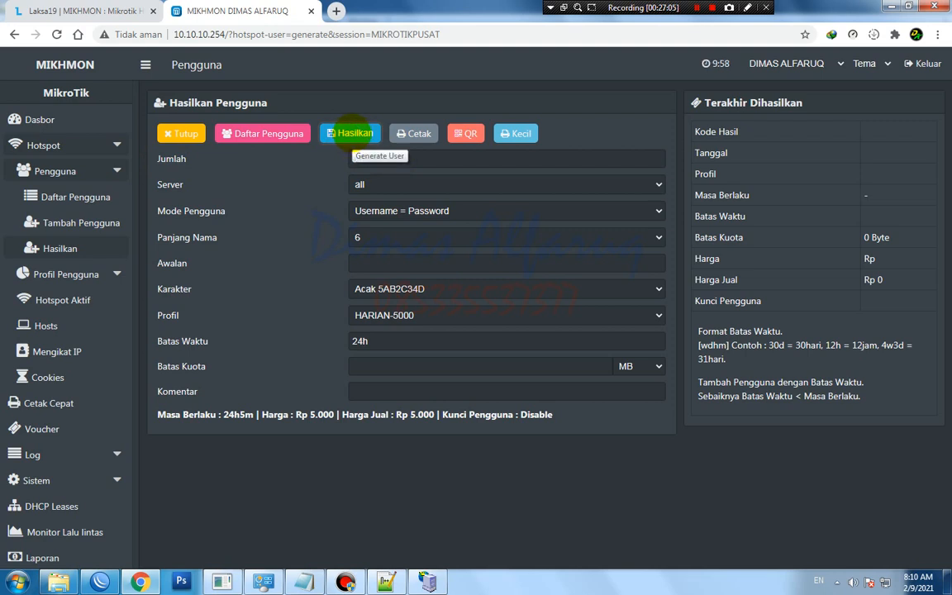
Generate the users as batch 327 on HARIAN-5000 and open its vouchers with Cetak.
{"action": "left_click", "coordinate": [351, 159]}
{"action": "left_click", "coordinate": [360, 179]}
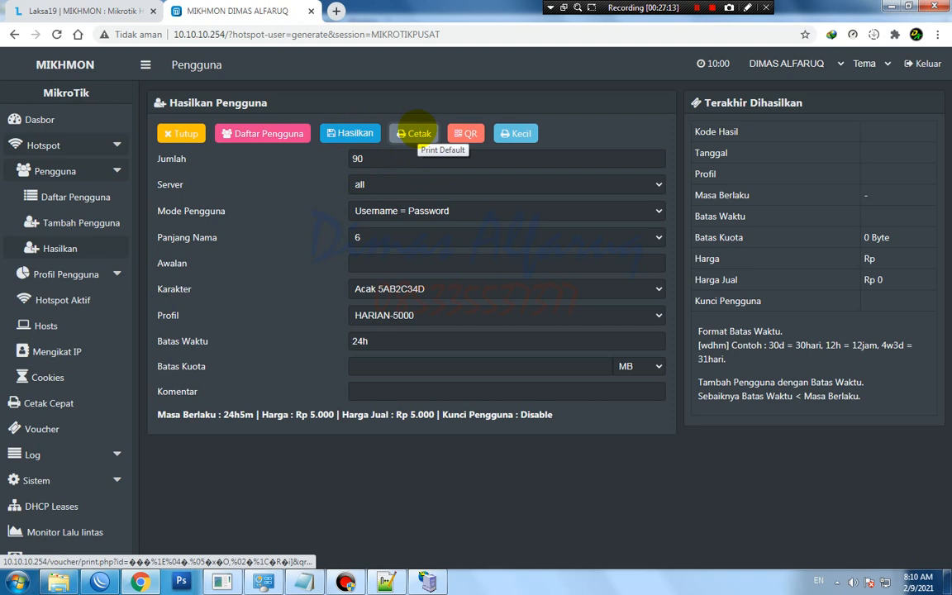
{"action": "left_click", "coordinate": [354, 130]}
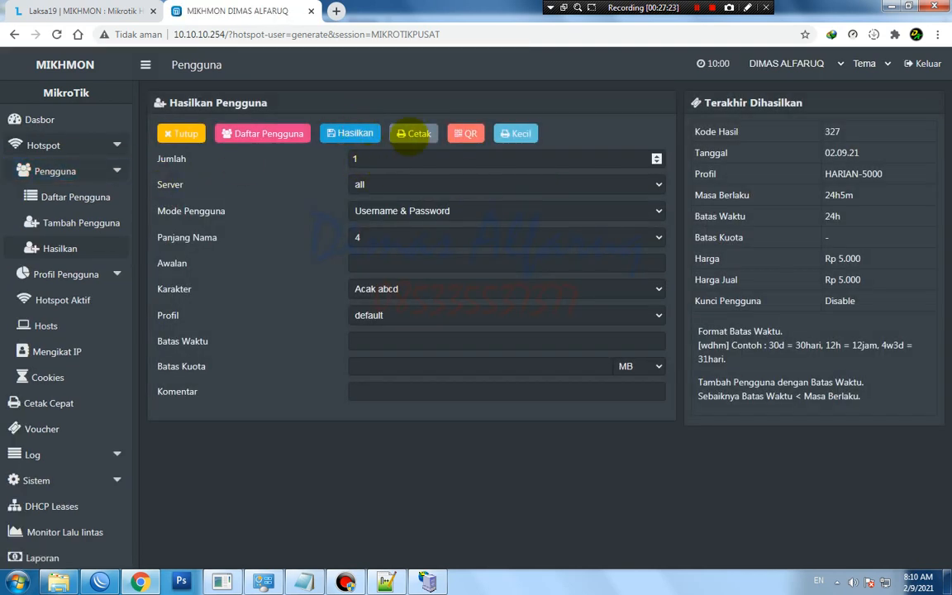
{"action": "left_click", "coordinate": [413, 134]}
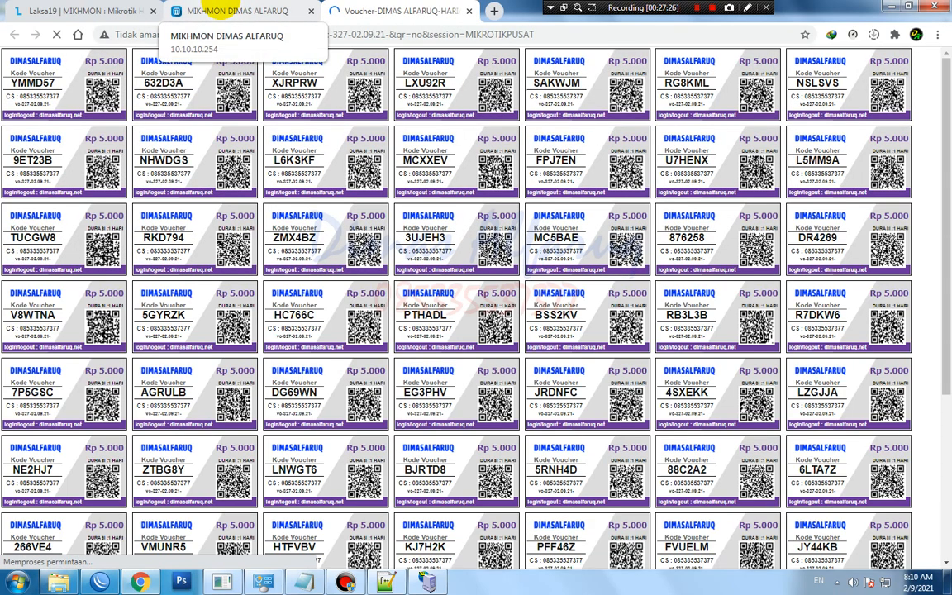
Print batch 327's vouchers via Simpan sebagai PDF, landscape A4, and click Simpan.
{"action": "left_click", "coordinate": [236, 11]}
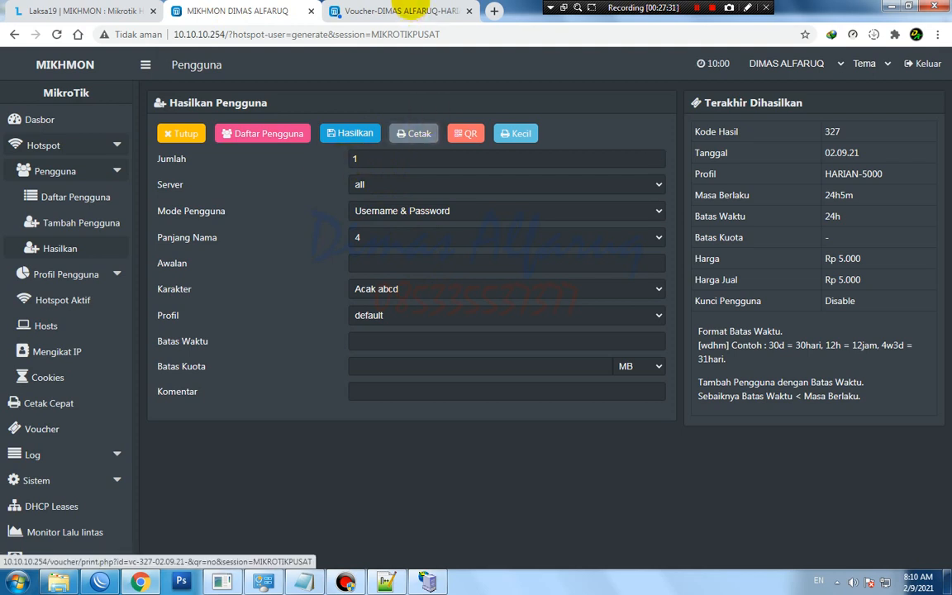
{"action": "left_click", "coordinate": [402, 132]}
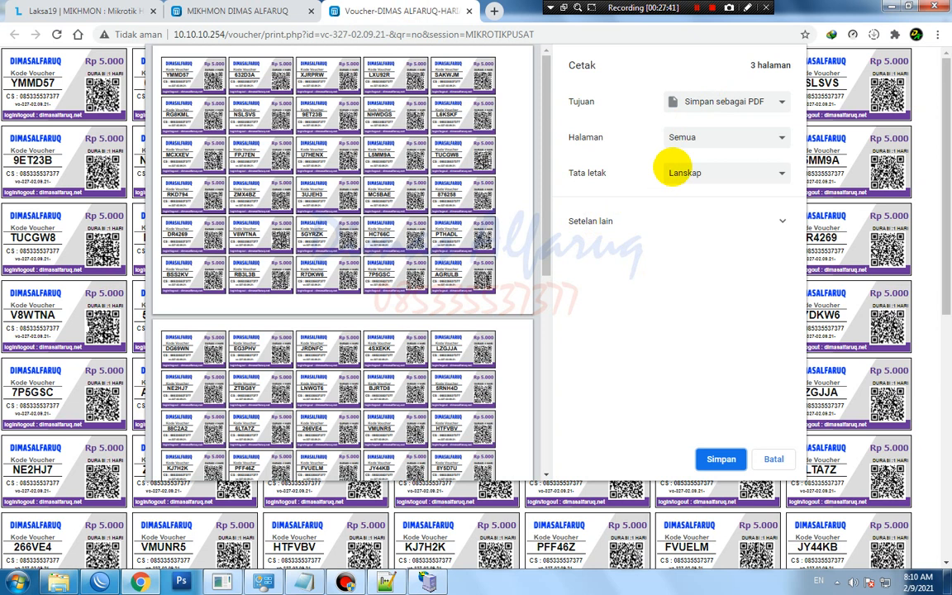
{"action": "left_click", "coordinate": [628, 221]}
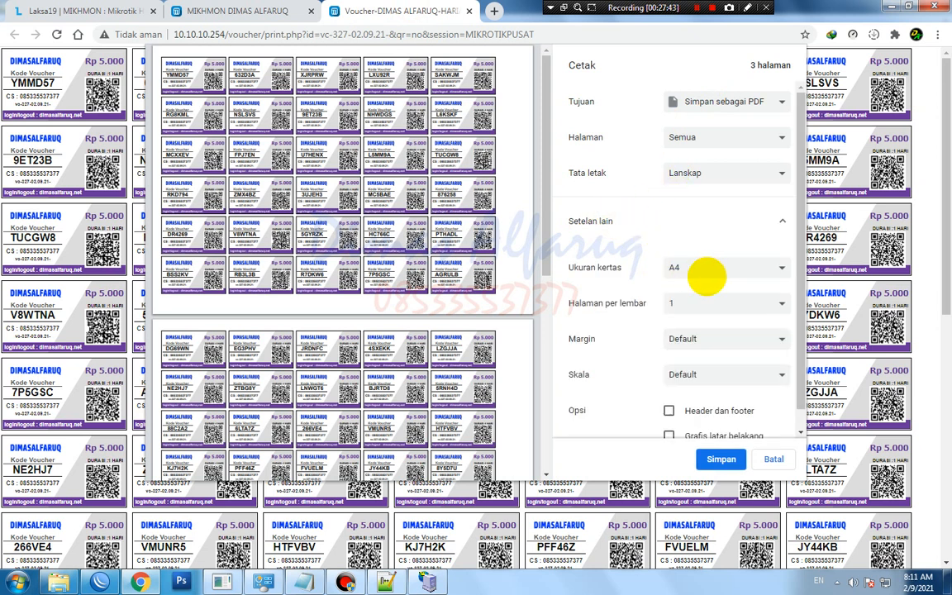
{"action": "scroll", "coordinate": [673, 352], "scroll_direction": "down", "scroll_amount": 1}
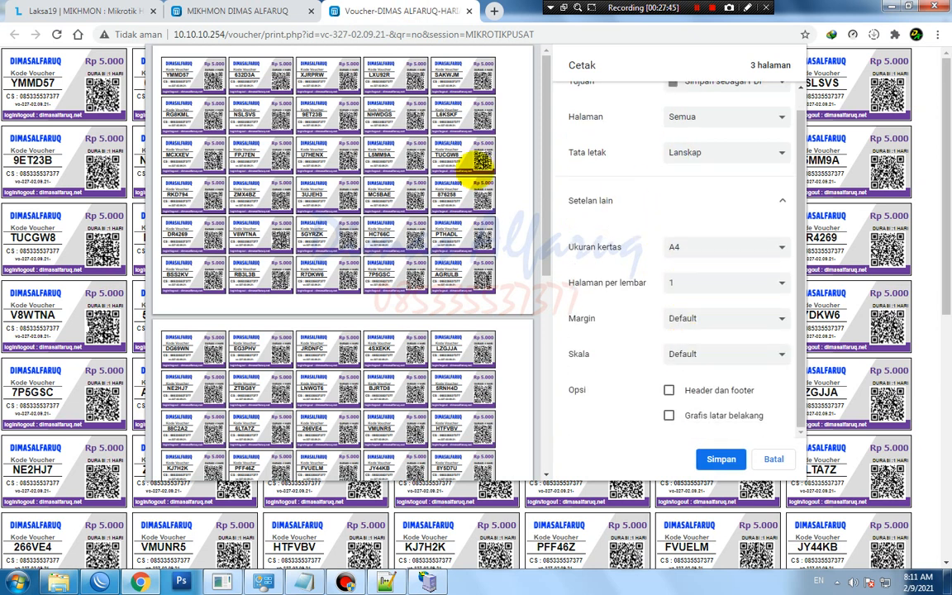
{"action": "scroll", "coordinate": [573, 362], "scroll_direction": "up", "scroll_amount": 1}
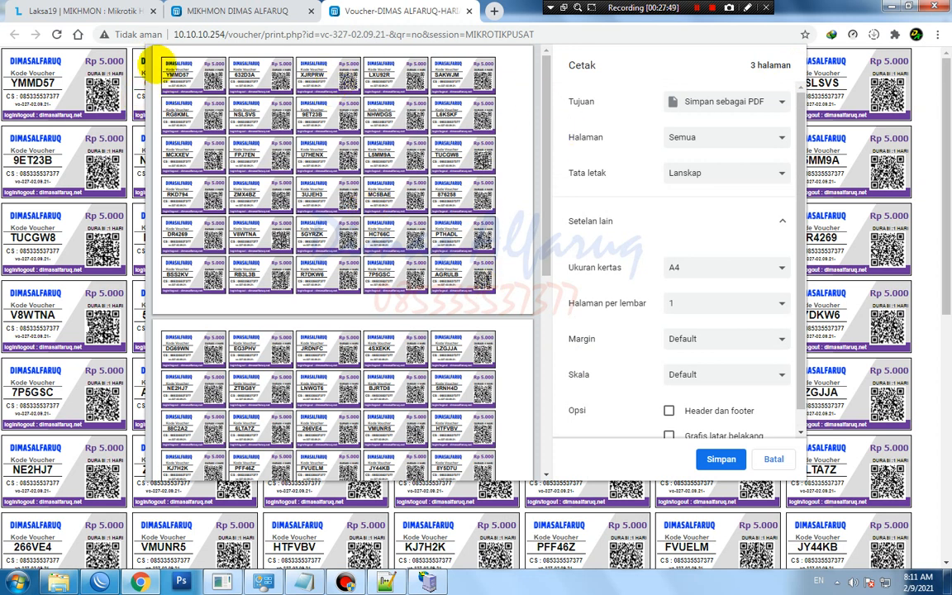
{"action": "left_click_drag", "start_coordinate": [542, 145], "coordinate": [541, 399]}
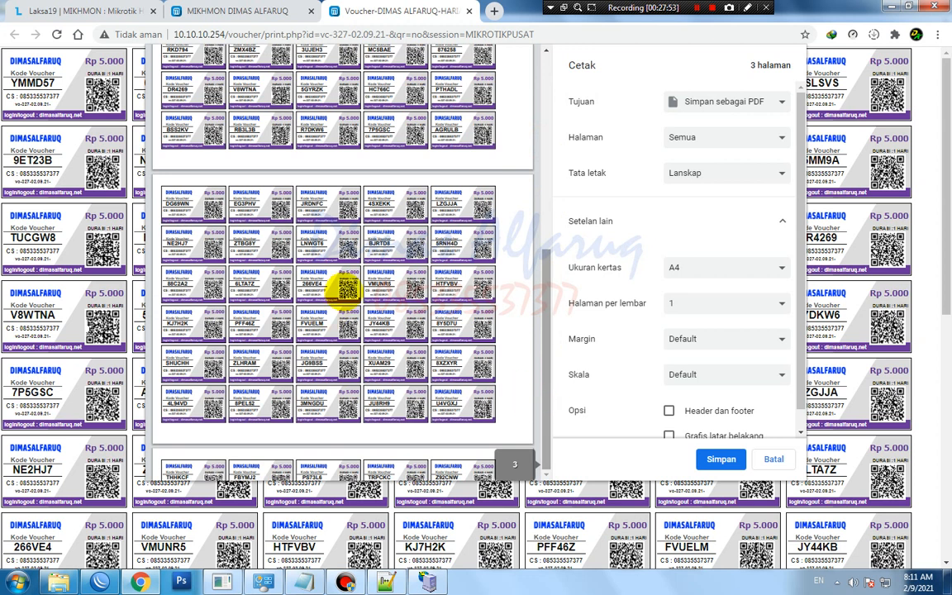
{"action": "scroll", "coordinate": [339, 287], "scroll_direction": "down", "scroll_amount": 3}
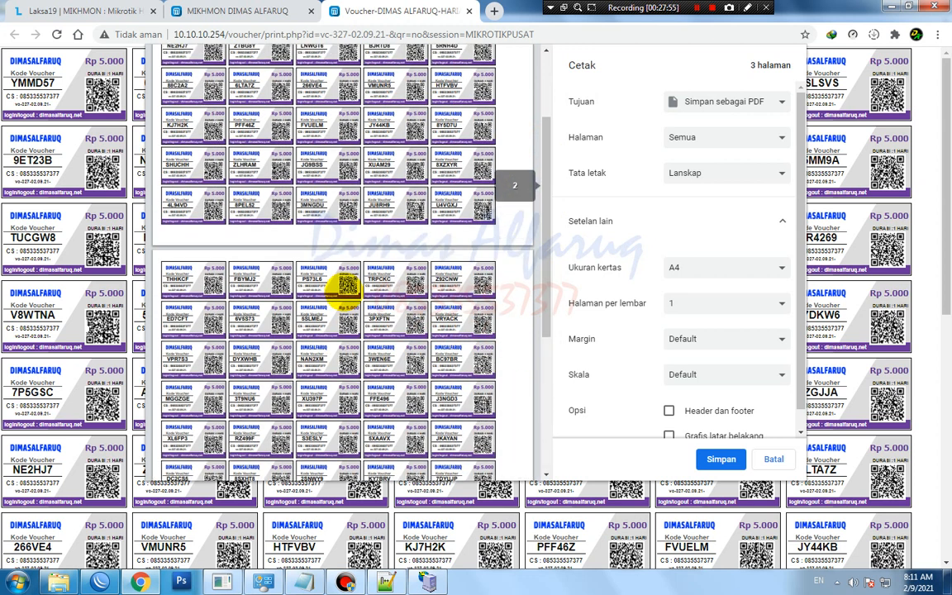
{"action": "scroll", "coordinate": [346, 285], "scroll_direction": "down", "scroll_amount": 3}
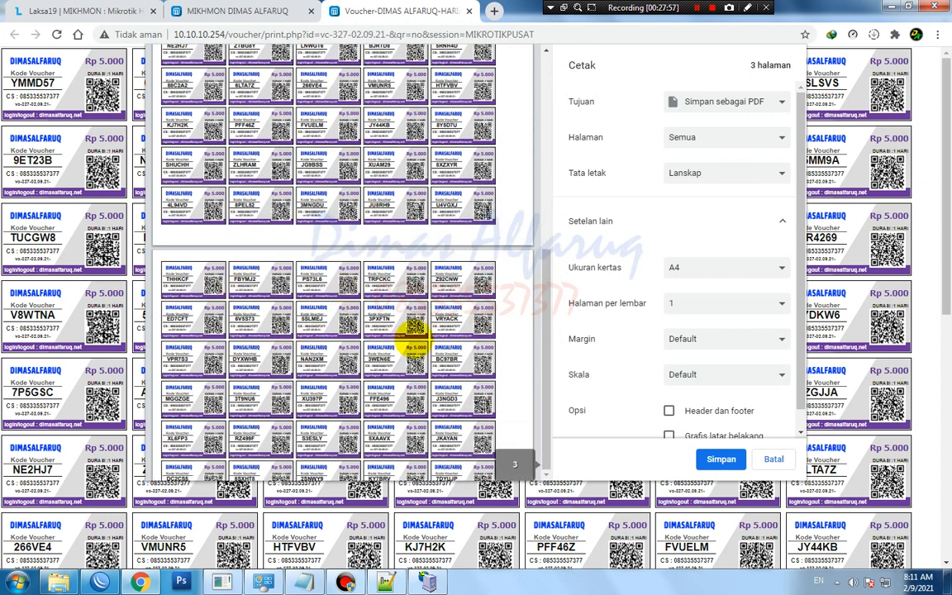
{"action": "scroll", "coordinate": [308, 191], "scroll_direction": "down", "scroll_amount": 1}
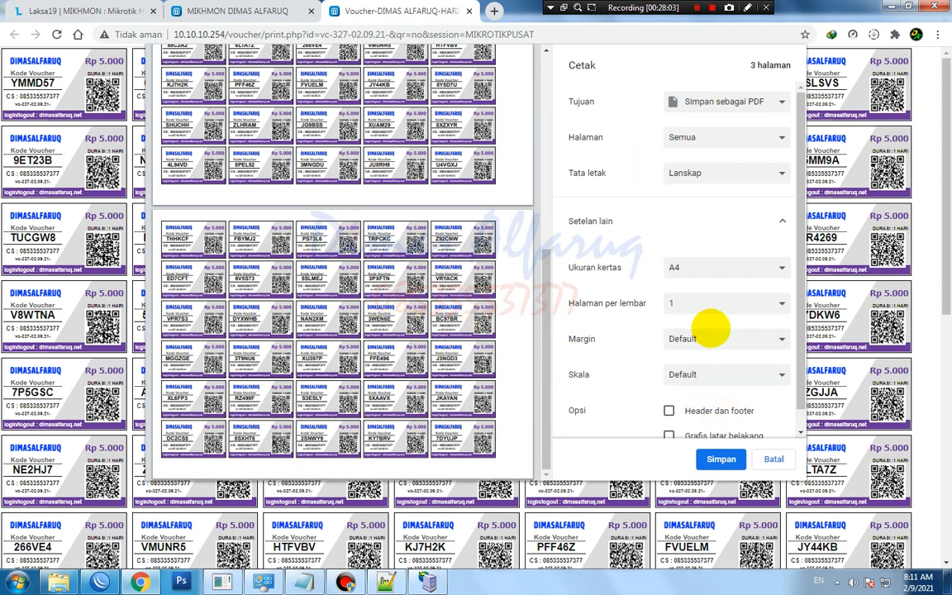
{"action": "scroll", "coordinate": [686, 376], "scroll_direction": "down", "scroll_amount": 1}
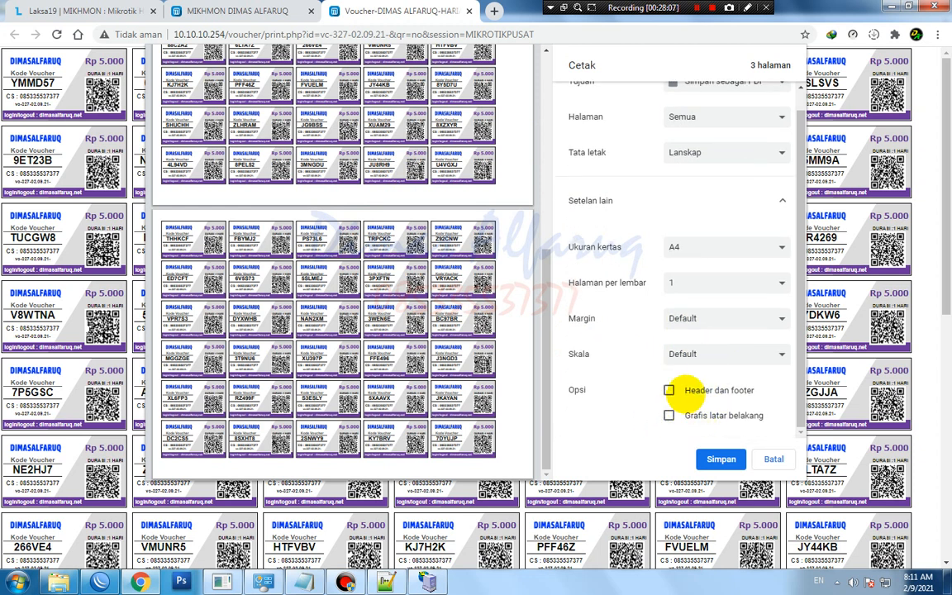
{"action": "scroll", "coordinate": [698, 373], "scroll_direction": "up", "scroll_amount": 1}
{"action": "left_click", "coordinate": [687, 457]}
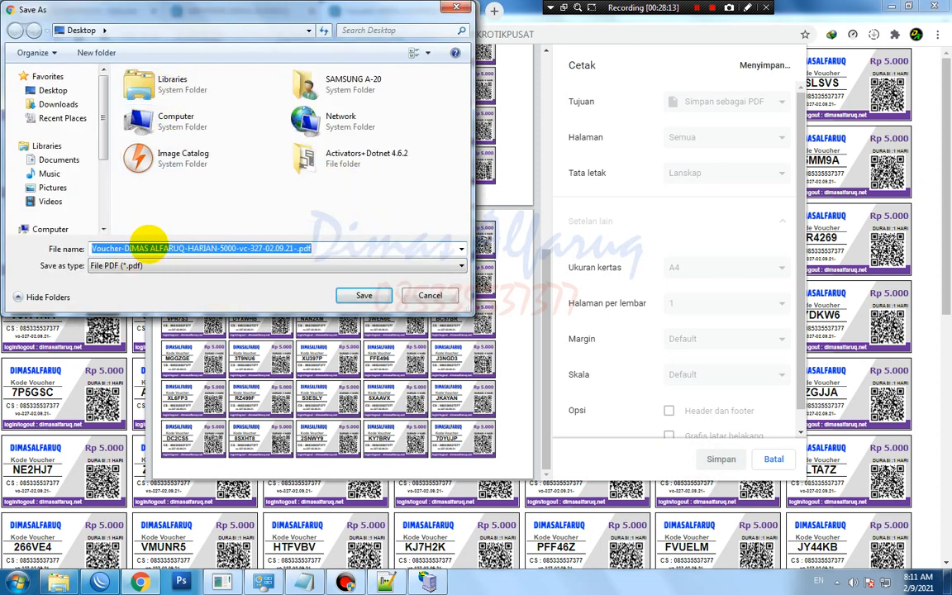
Save the PDF to the Desktop with the file name VOUCHER 5000.
{"action": "type", "text": "VOUCHER 5000"}
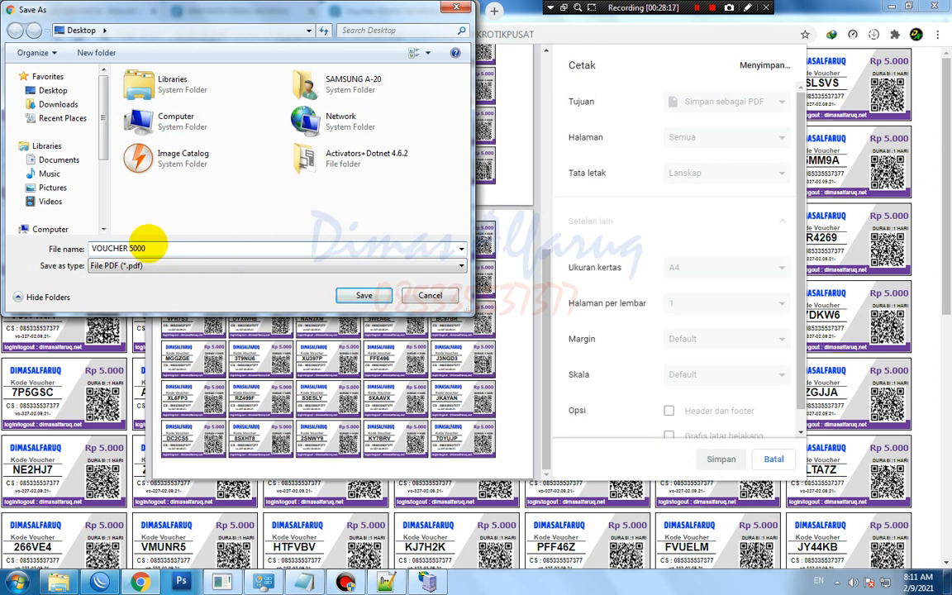
{"action": "left_click", "coordinate": [54, 90]}
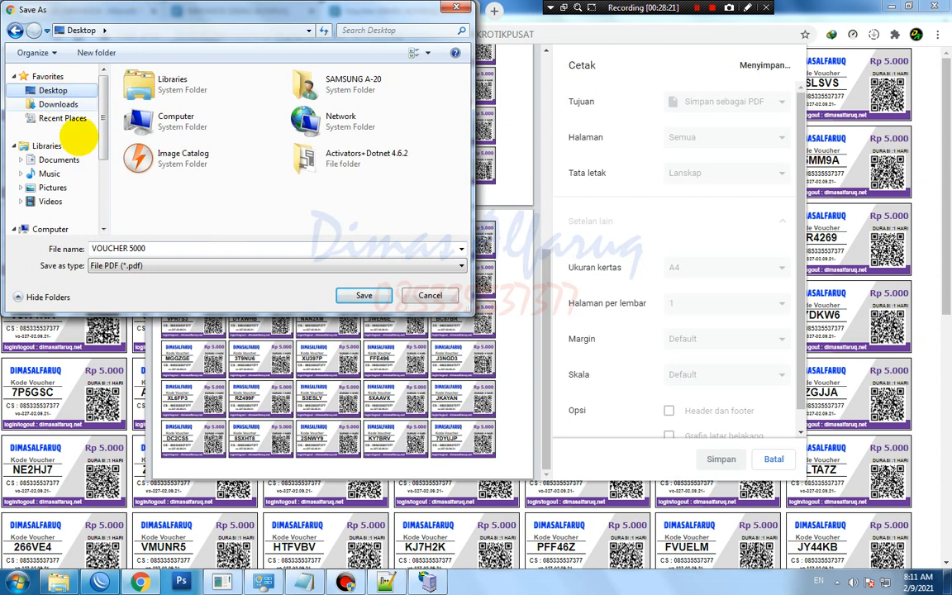
{"action": "scroll", "coordinate": [105, 157], "scroll_direction": "down", "scroll_amount": 3}
{"action": "left_click_drag", "start_coordinate": [105, 169], "coordinate": [108, 82]}
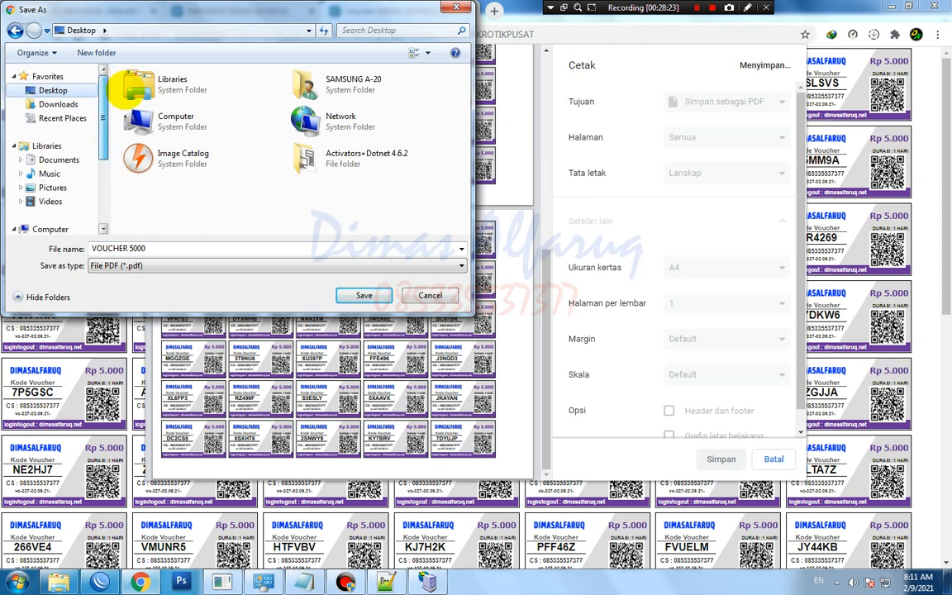
{"action": "double_click", "coordinate": [169, 248]}
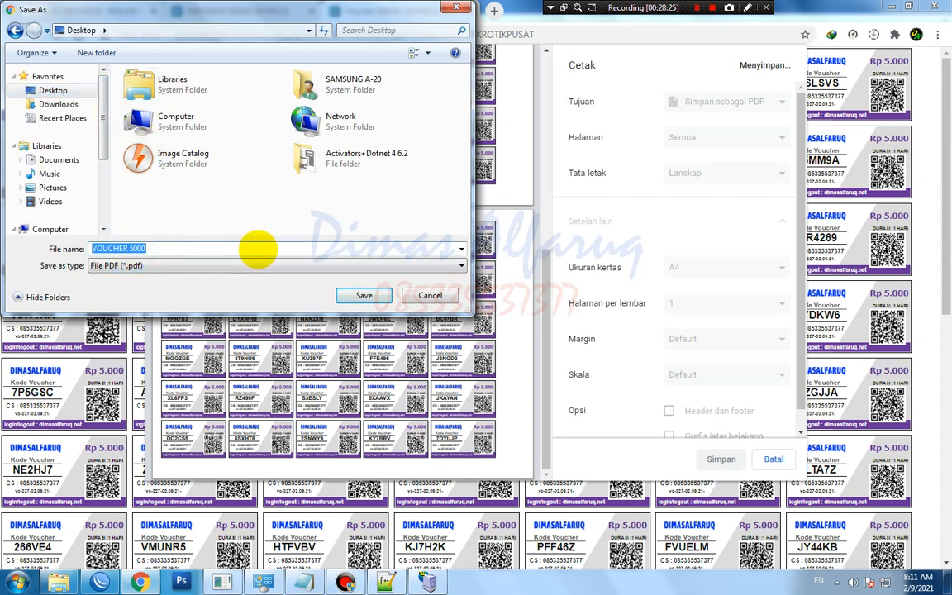
{"action": "left_click", "coordinate": [108, 248]}
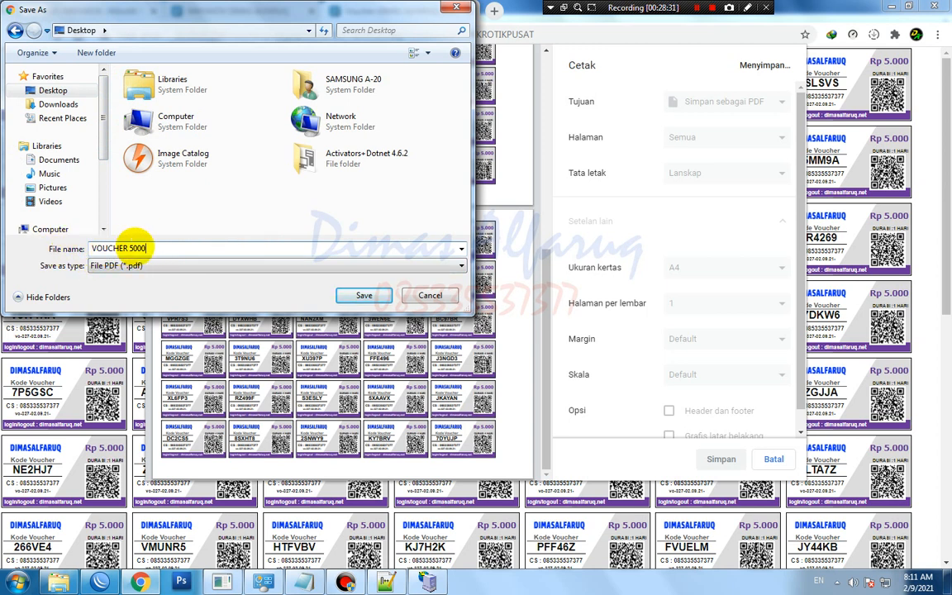
{"action": "left_click", "coordinate": [343, 295]}
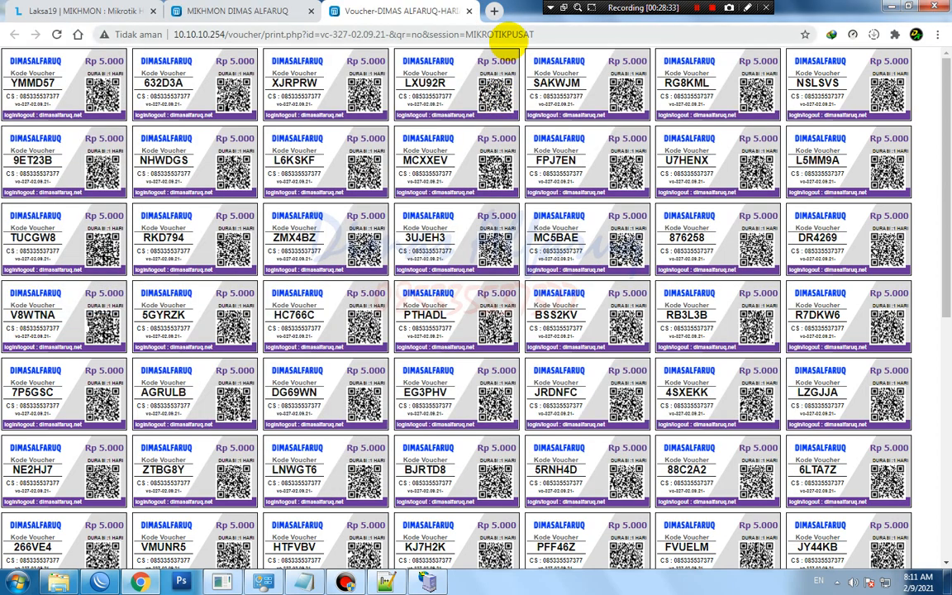
Open VOUCHER 5000.pdf (1.13 MB) from the Desktop in Windows Explorer.
{"action": "left_click", "coordinate": [58, 583]}
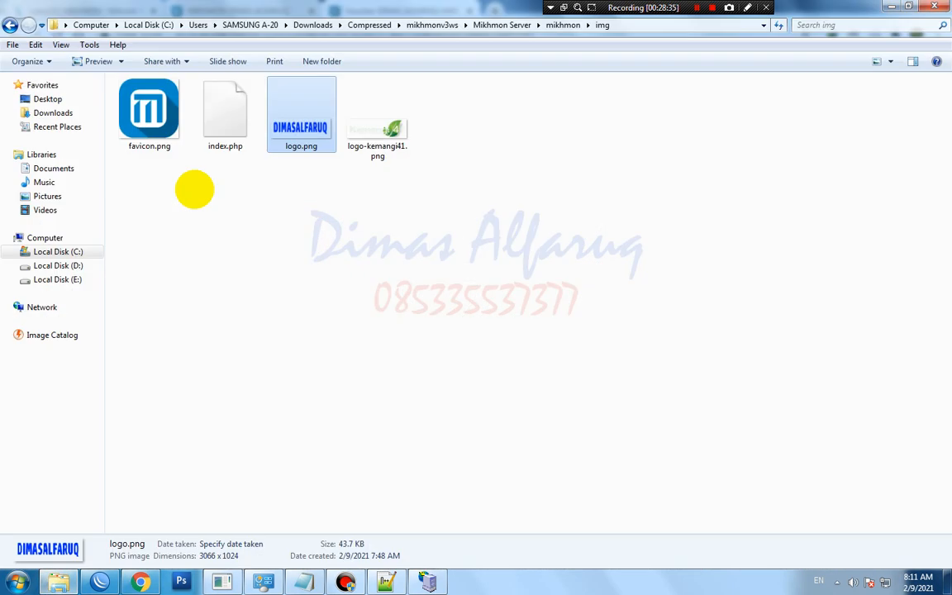
{"action": "left_click", "coordinate": [47, 99]}
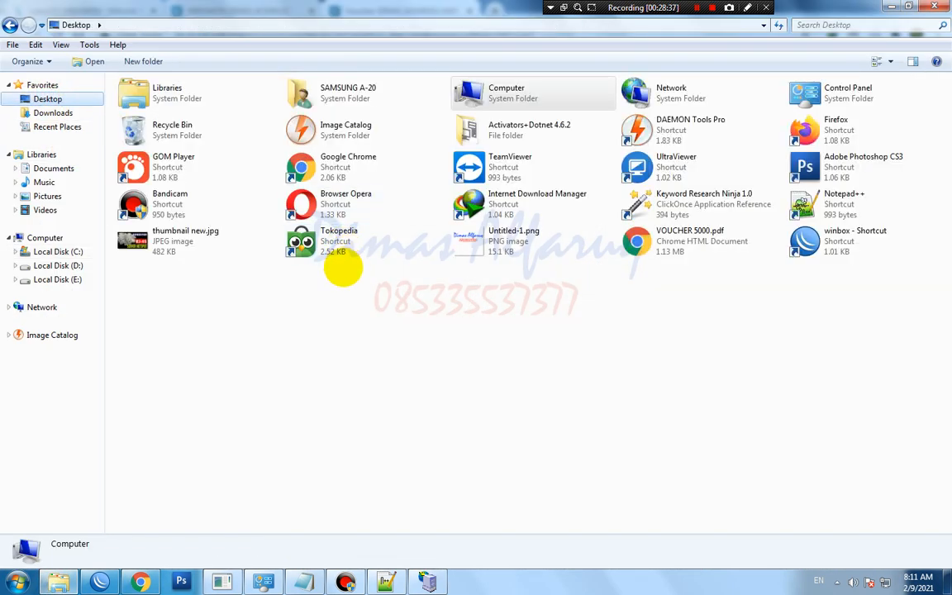
{"action": "left_click", "coordinate": [695, 237]}
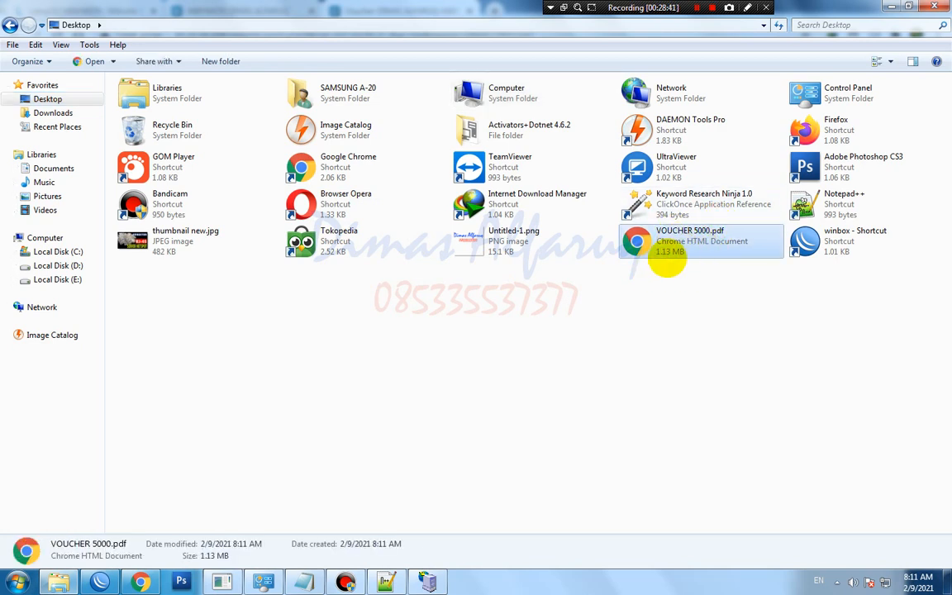
{"action": "double_click", "coordinate": [676, 246]}
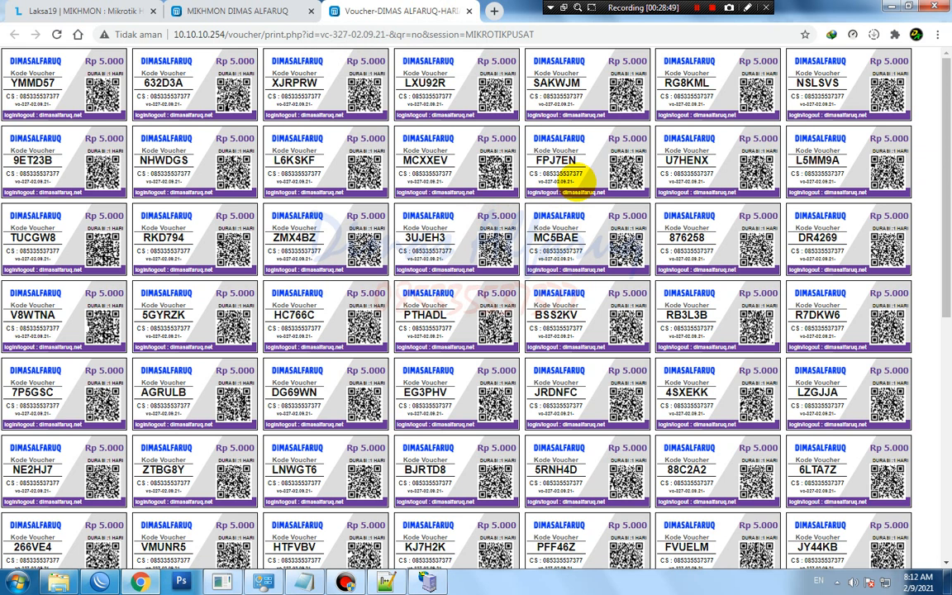
Close the Voucher tab and return to Dasbor, now showing 92 hotspot users.
{"action": "left_click", "coordinate": [468, 10]}
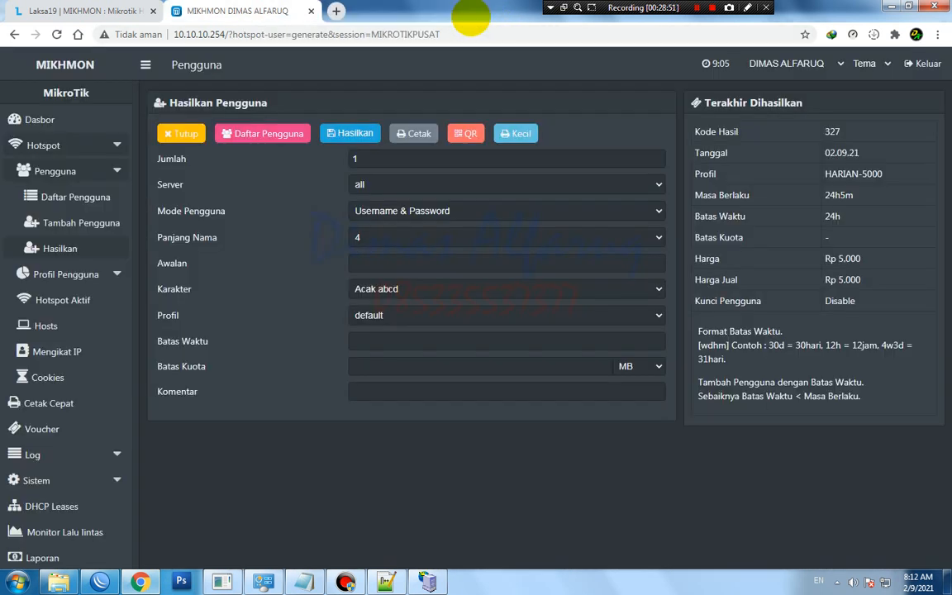
{"action": "left_click", "coordinate": [38, 120]}
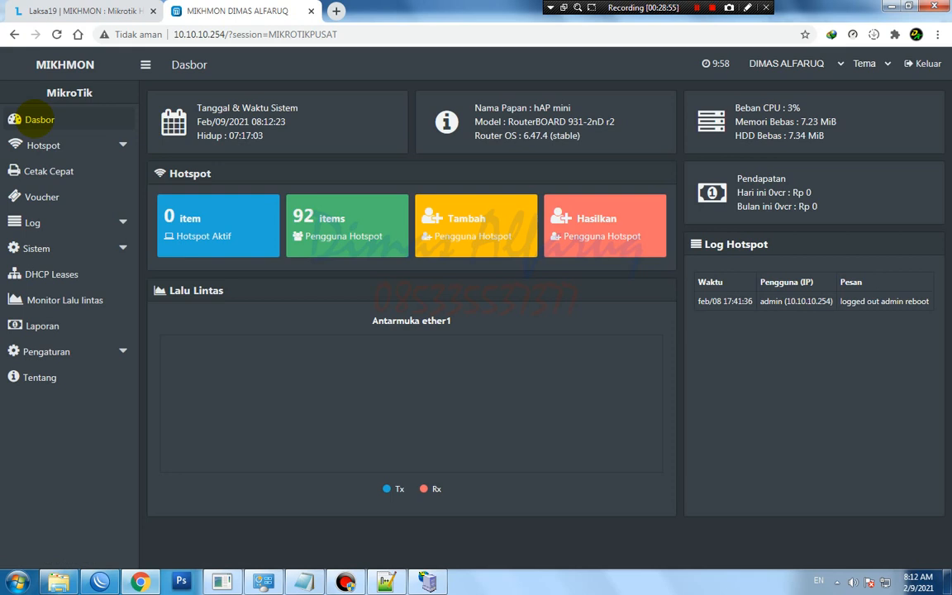
{"action": "left_click", "coordinate": [38, 120]}
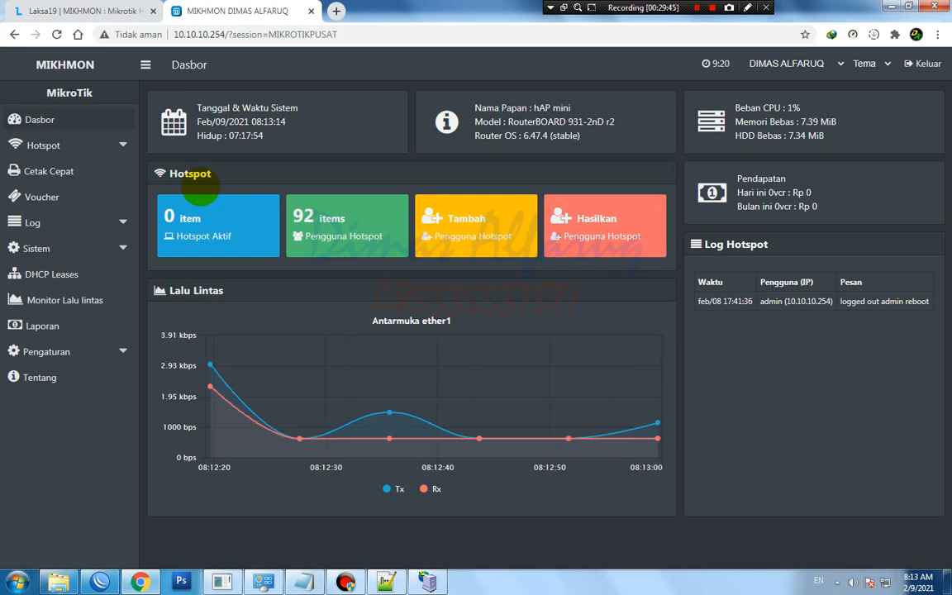
{"action": "left_click", "coordinate": [198, 189]}
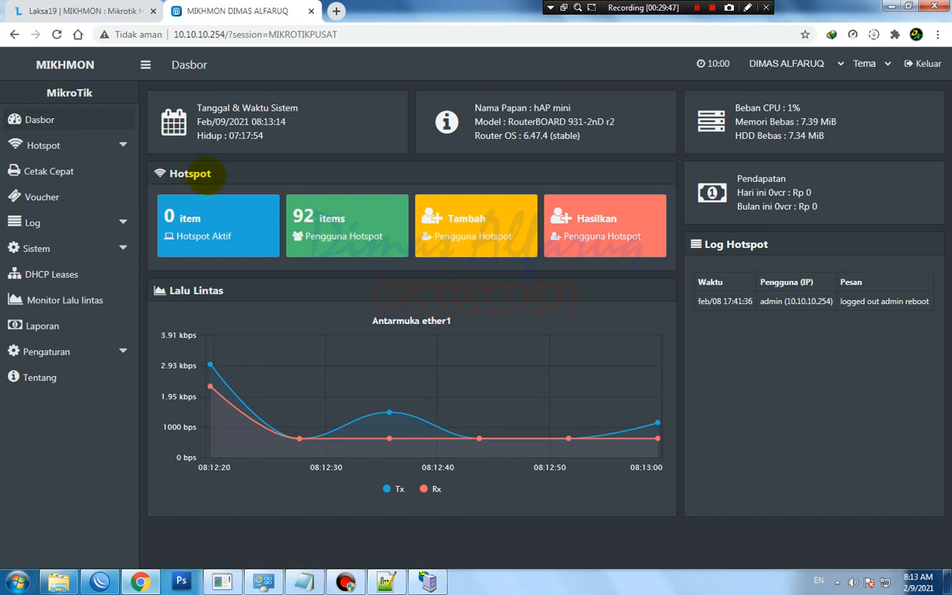